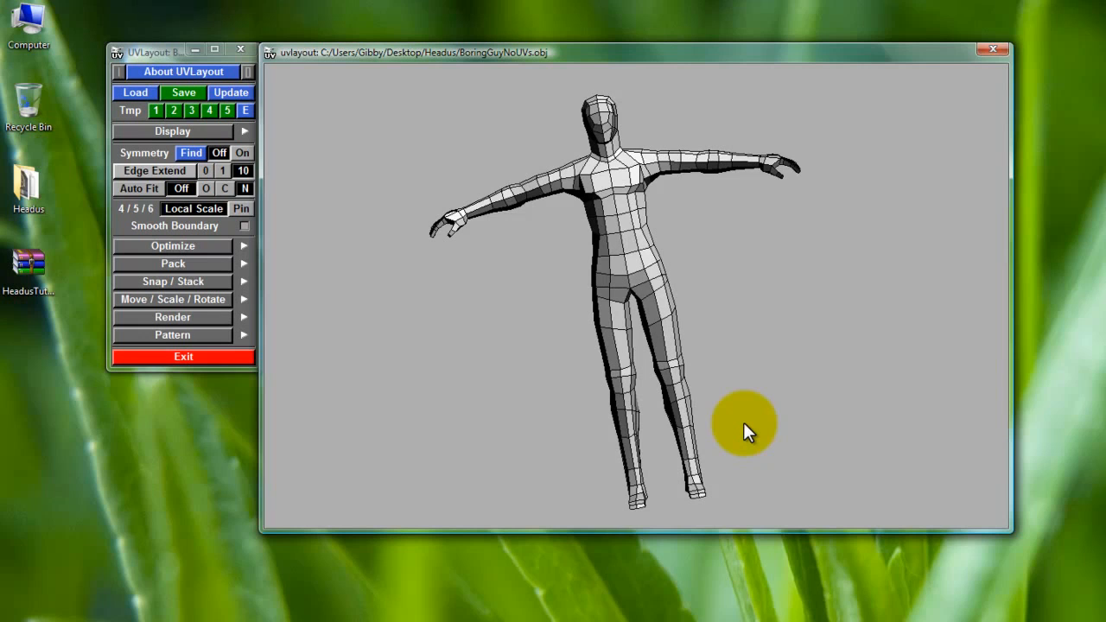
drag(767, 279, 579, 320)
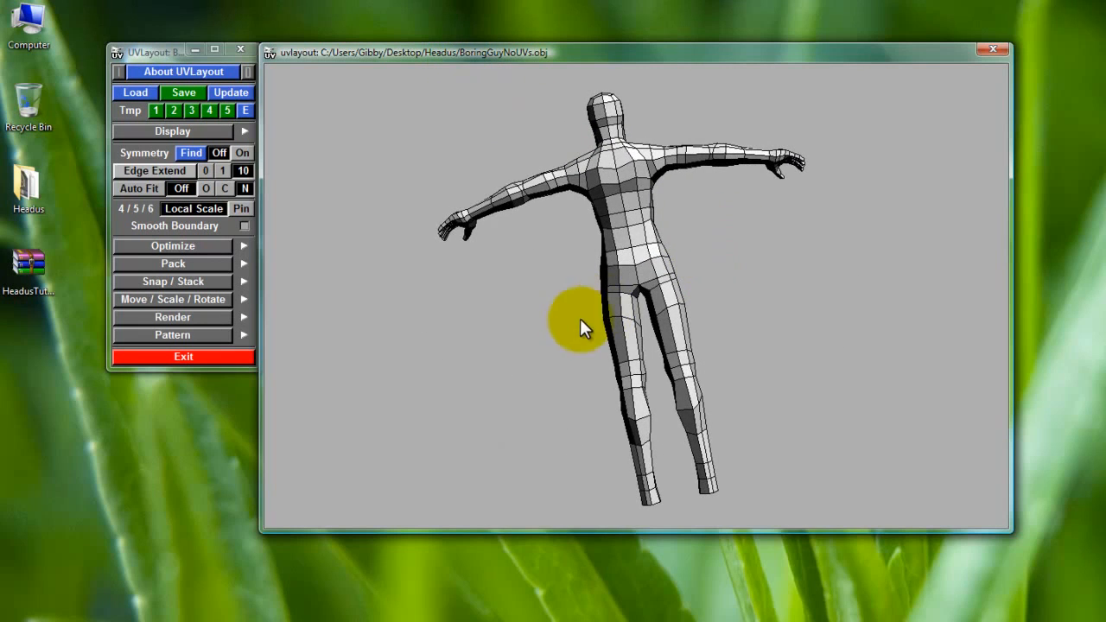
drag(495, 331, 732, 400)
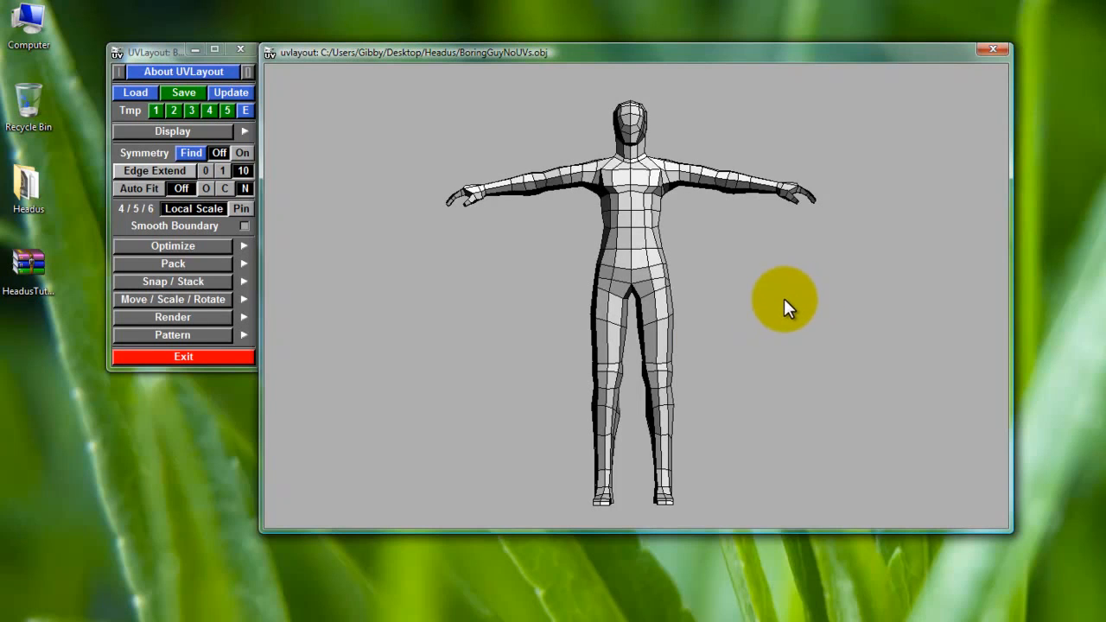
drag(784, 300, 691, 155)
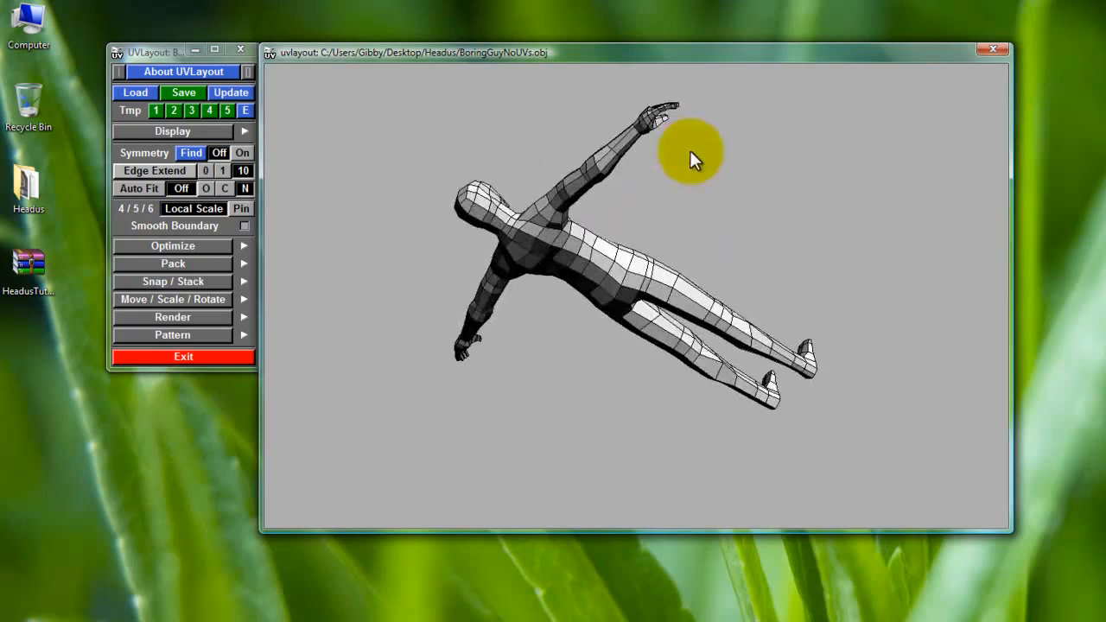
drag(650, 460, 750, 361)
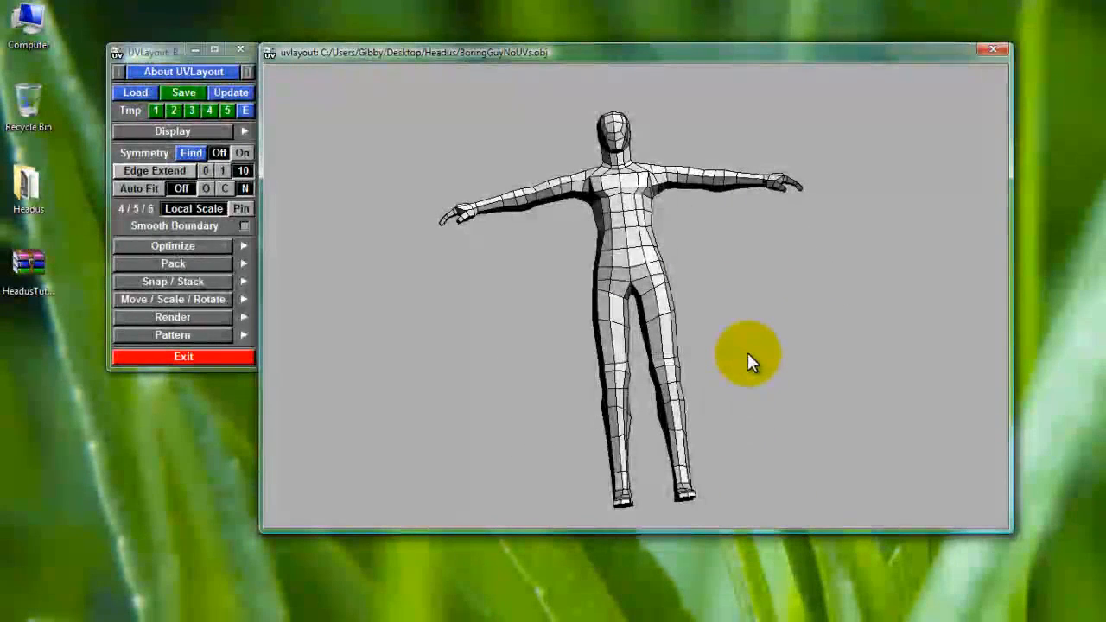
drag(711, 312, 743, 112)
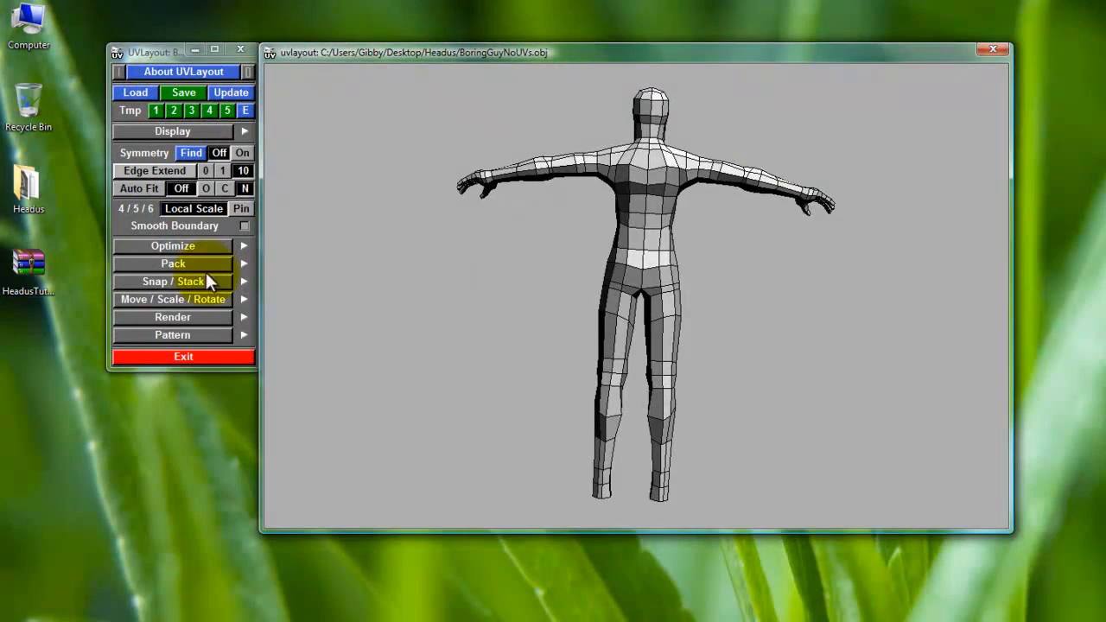
drag(608, 331, 483, 294)
Open the Headus desktop folder, look over Rocky01.mb and UVtestingMap.jpg, and return to the UVLayout model window
double_click(27, 184)
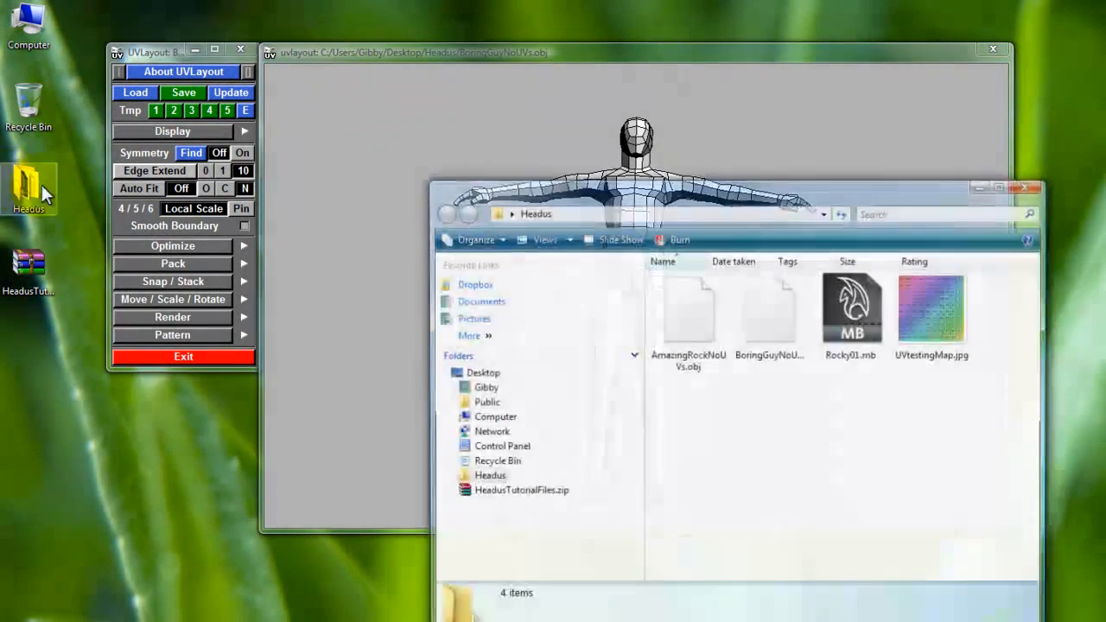
drag(718, 199, 823, 267)
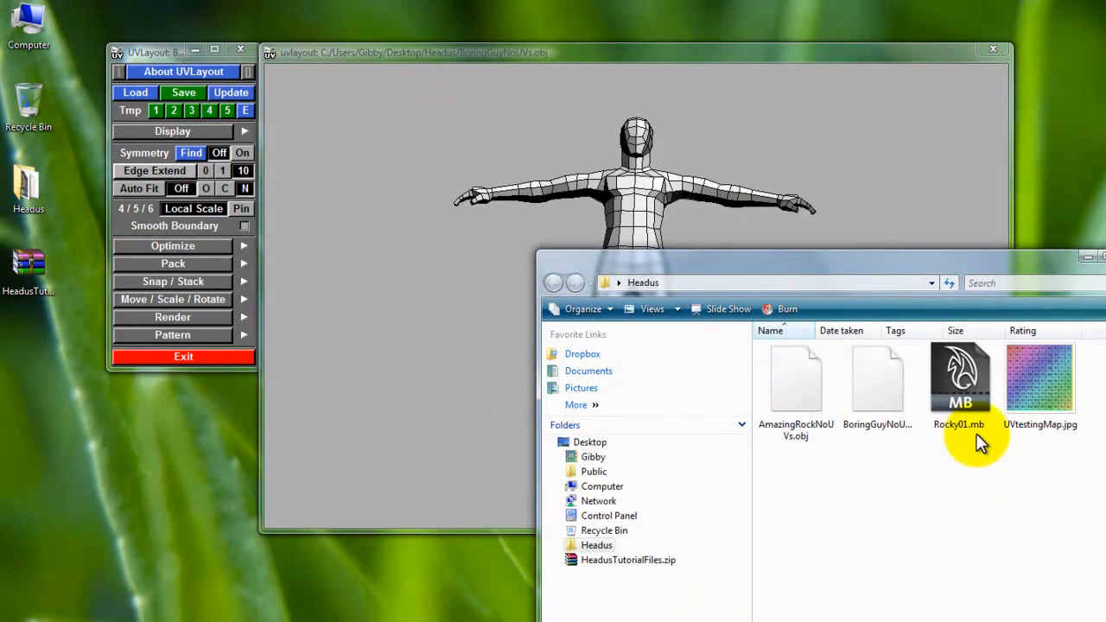
click(968, 392)
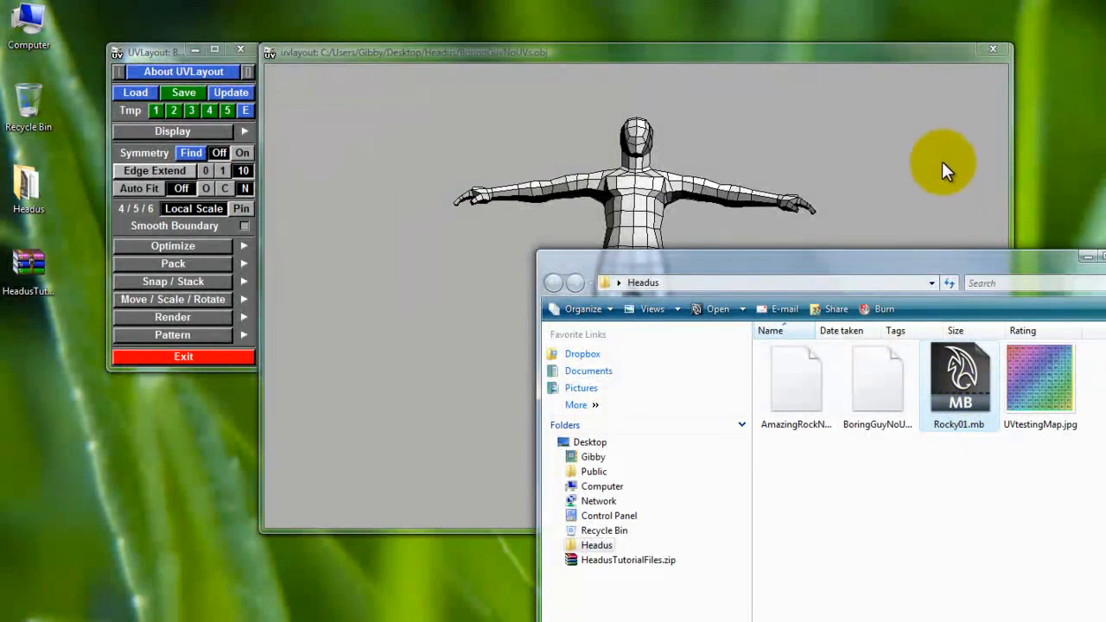
click(1039, 392)
click(766, 123)
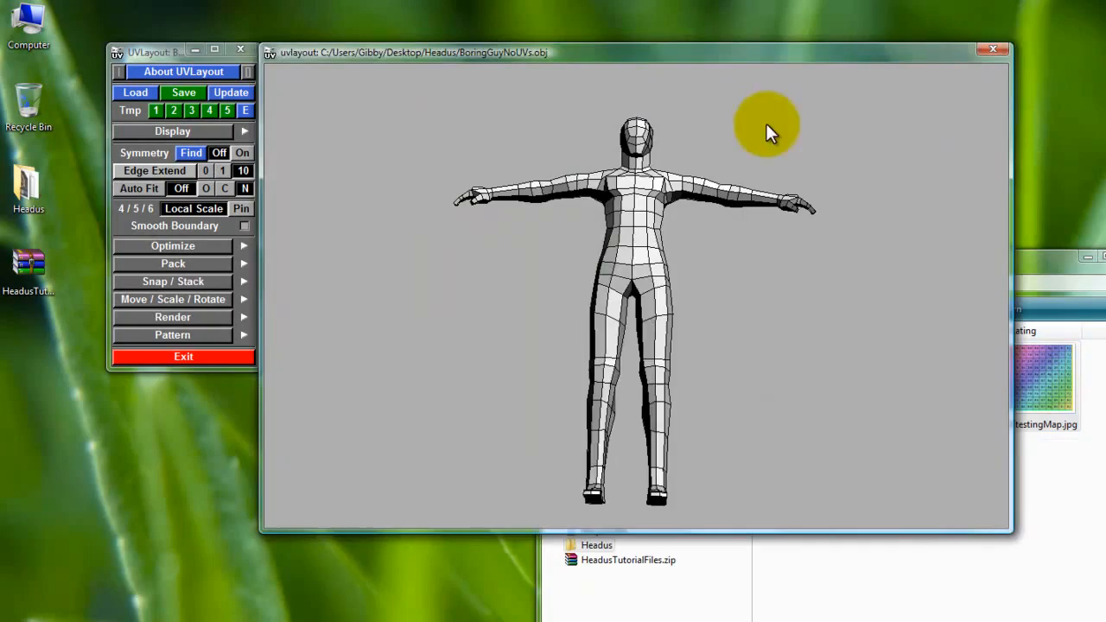
View the UVtestingMap.jpg test grid image from the Headus folder and close the viewer
drag(766, 124, 855, 350)
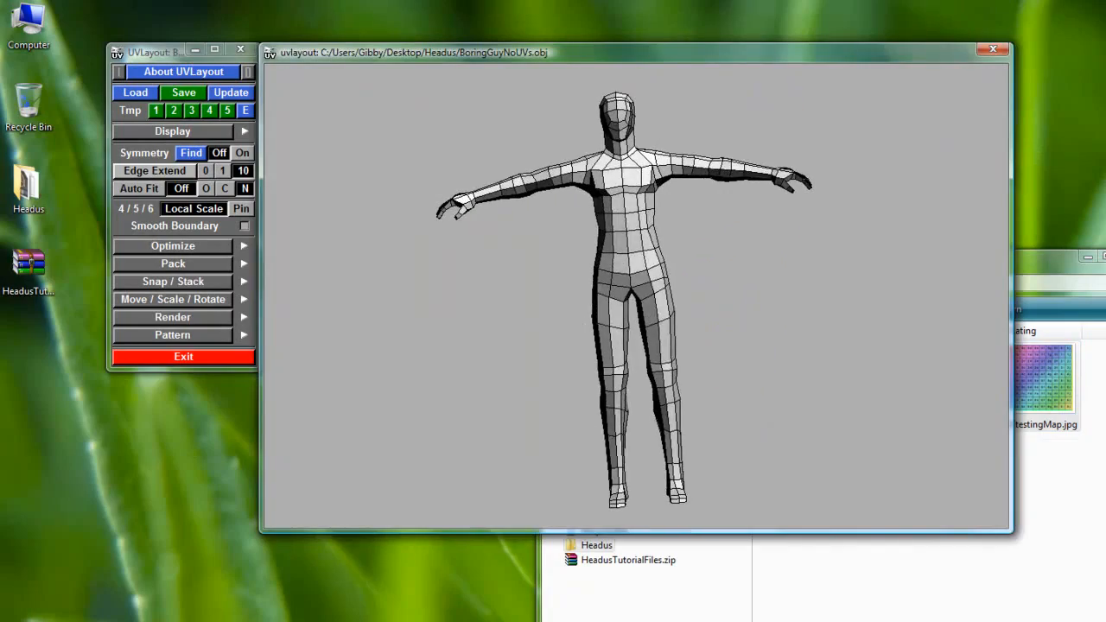
double_click(1061, 400)
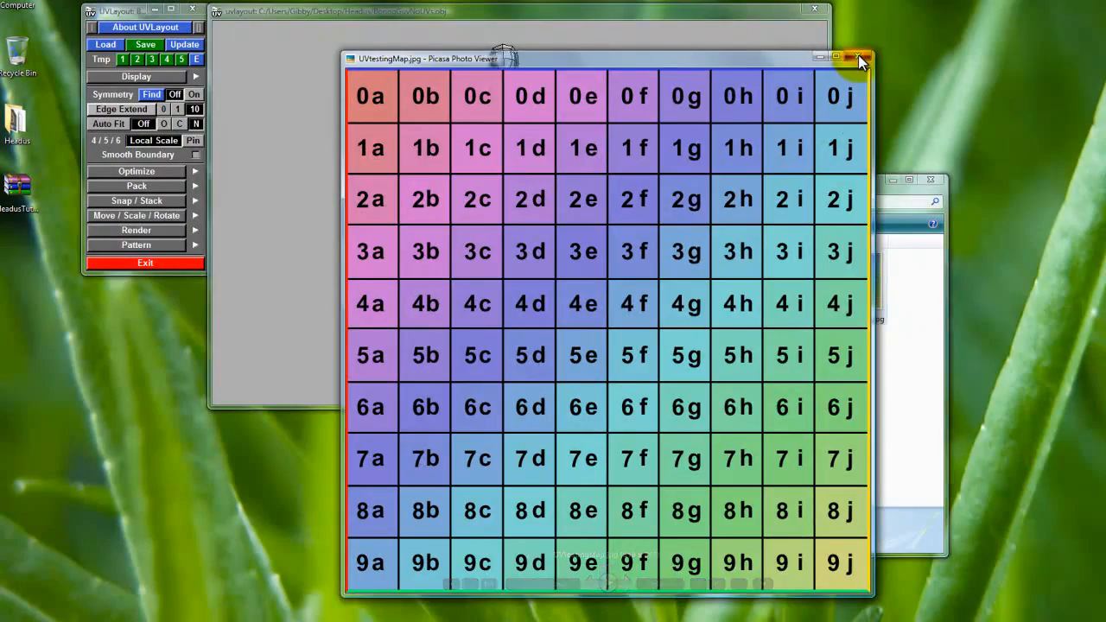
click(857, 57)
drag(691, 152, 599, 228)
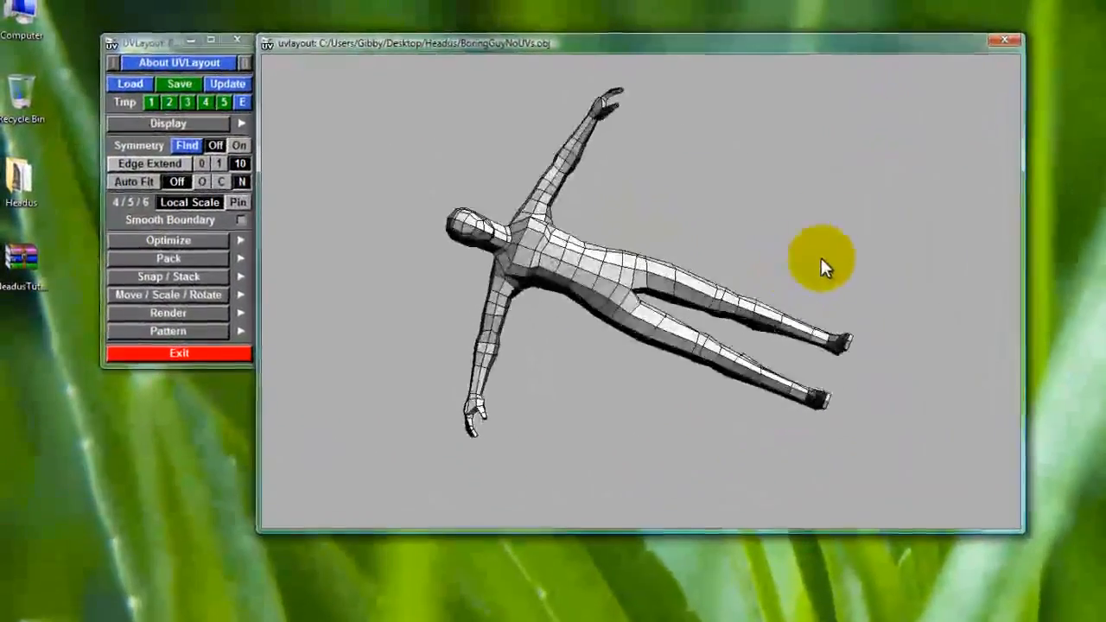
drag(742, 313, 679, 373)
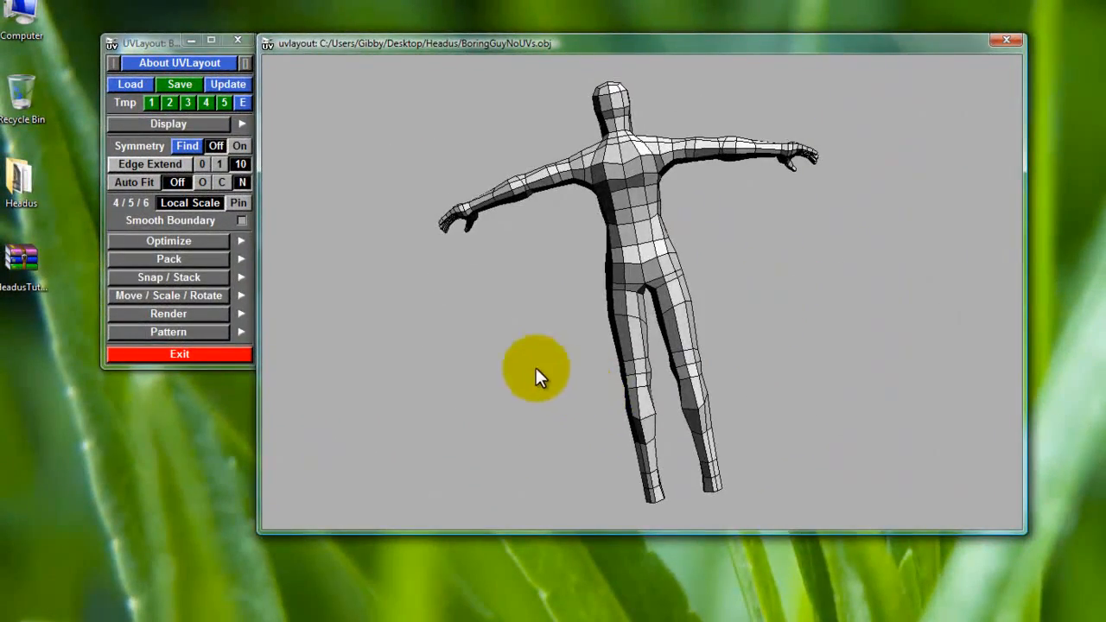
drag(508, 343, 745, 438)
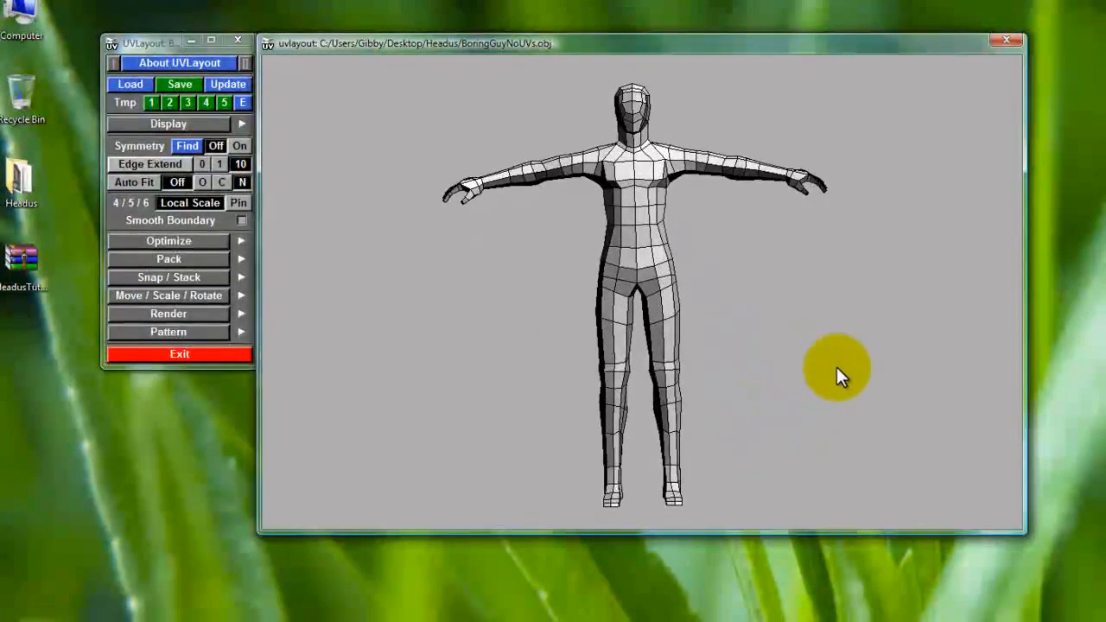
drag(835, 375, 754, 308)
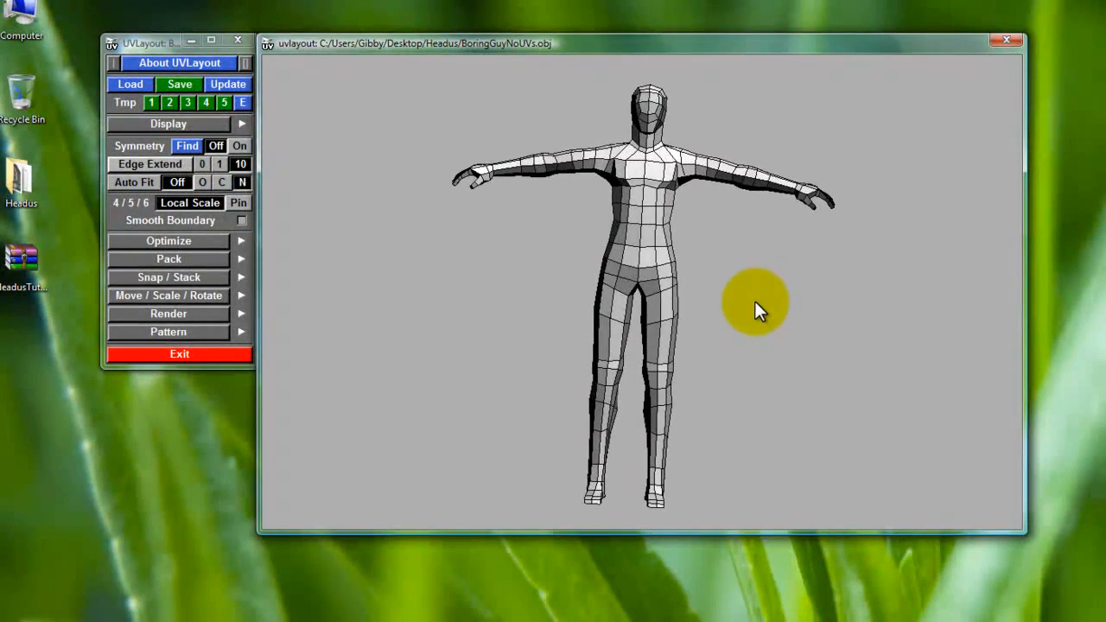
drag(521, 301, 751, 421)
drag(772, 309, 759, 308)
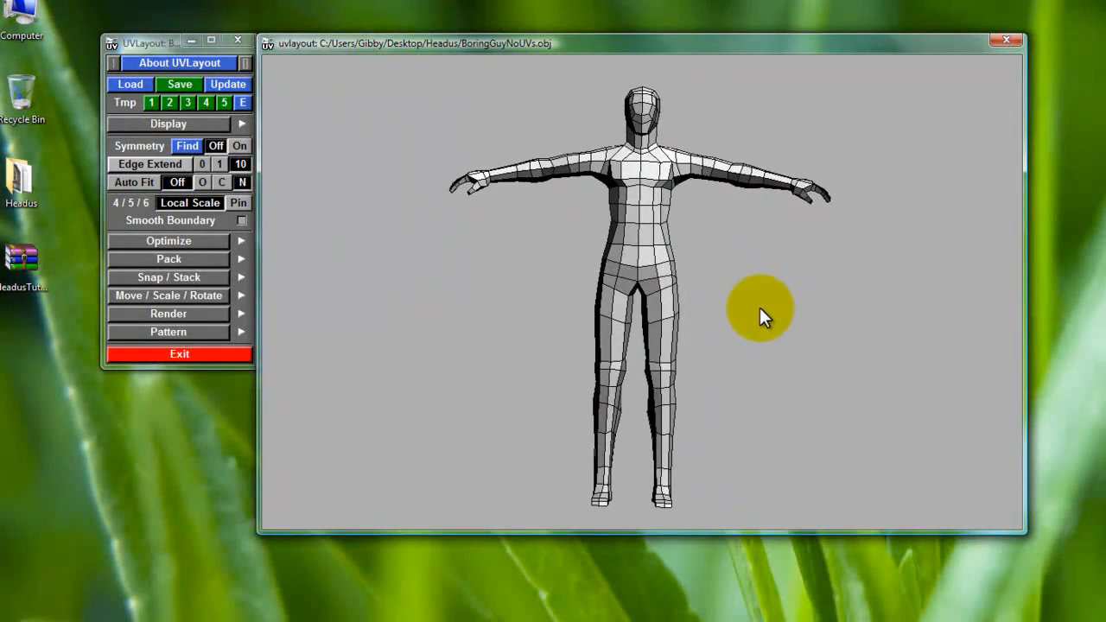
Check the tutorial files in the Headus folder again and put the folder window away
double_click(23, 179)
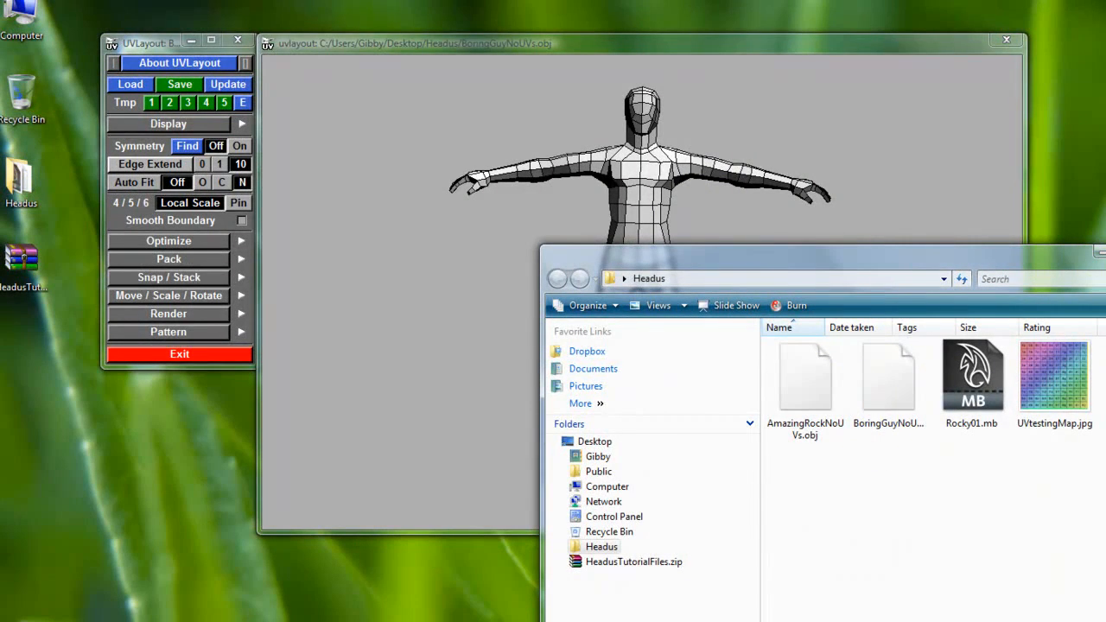
click(1100, 252)
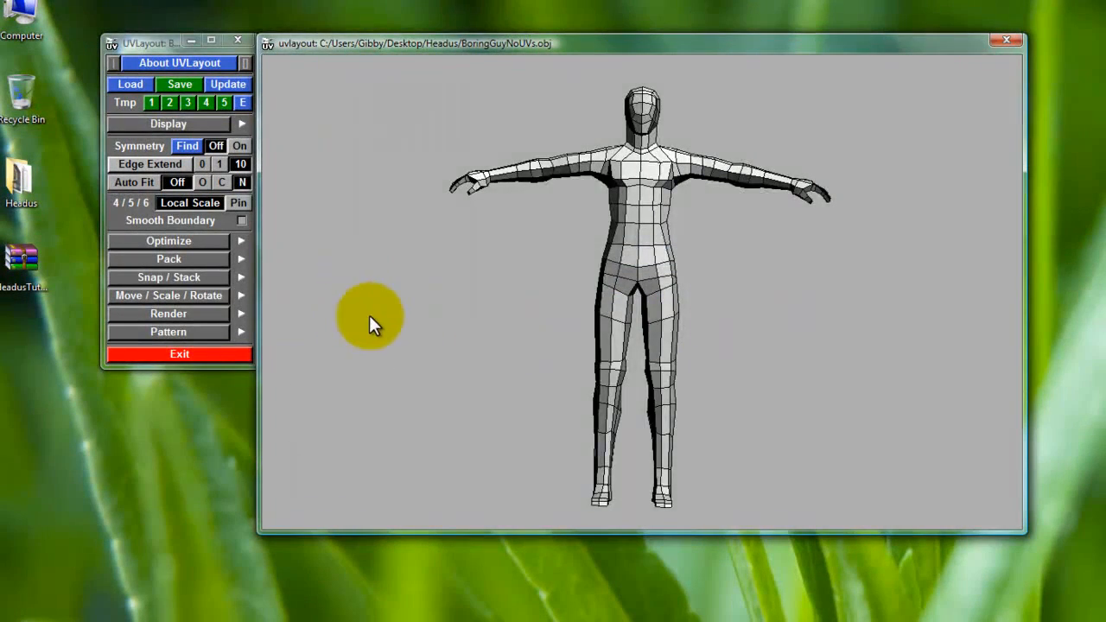
drag(369, 315, 696, 86)
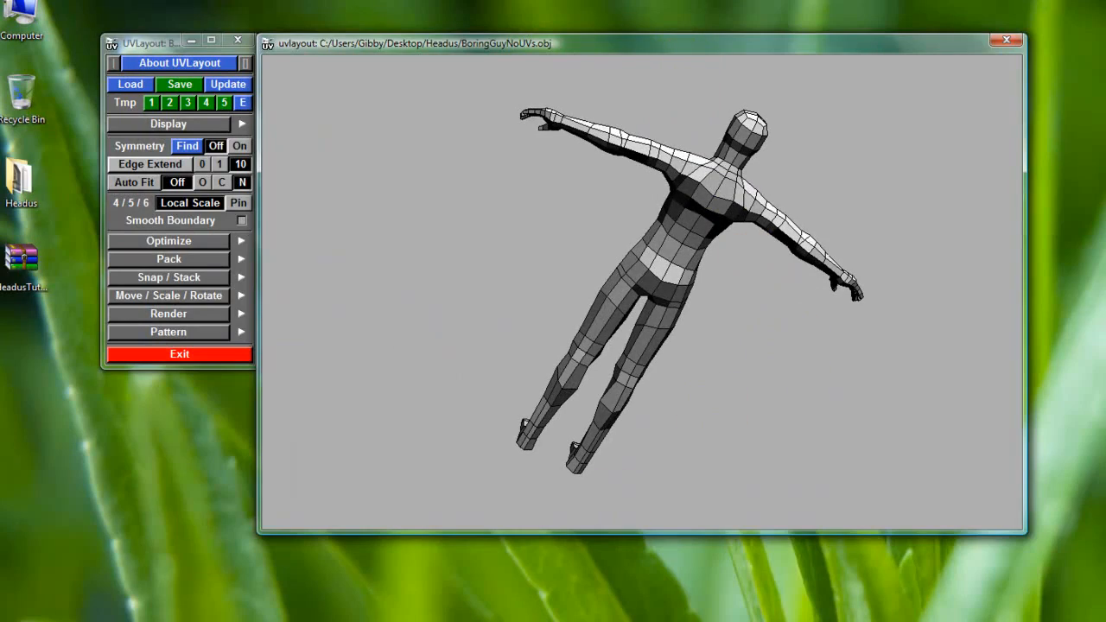
Switch to Chrome, search for "headus uv layout" and open the Try page of the UVLayout website
key(super)
click(60, 29)
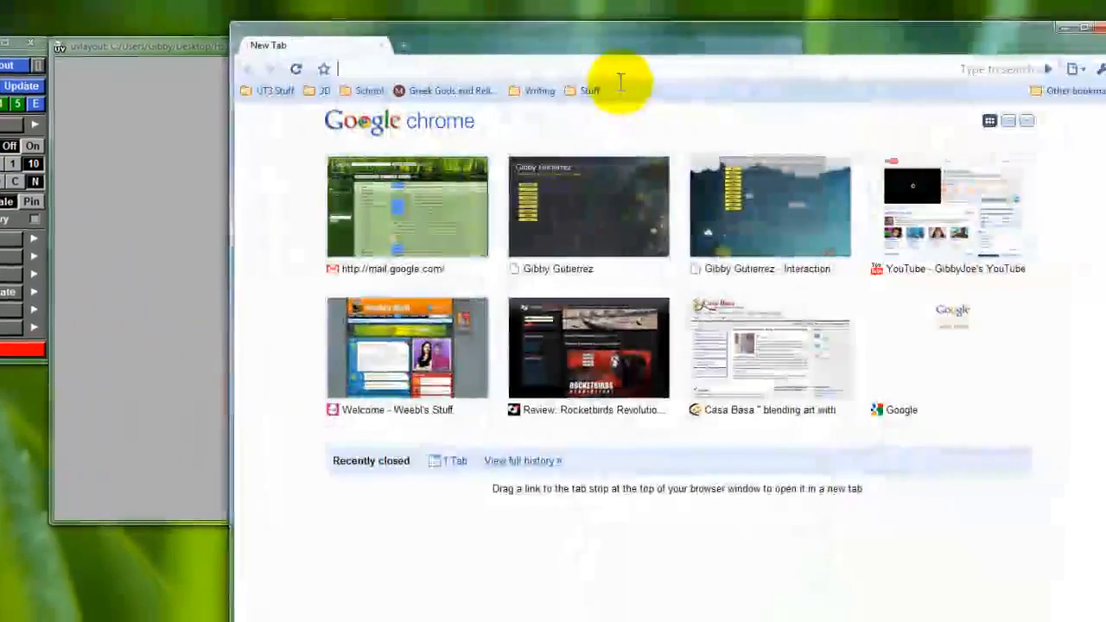
text(headus )
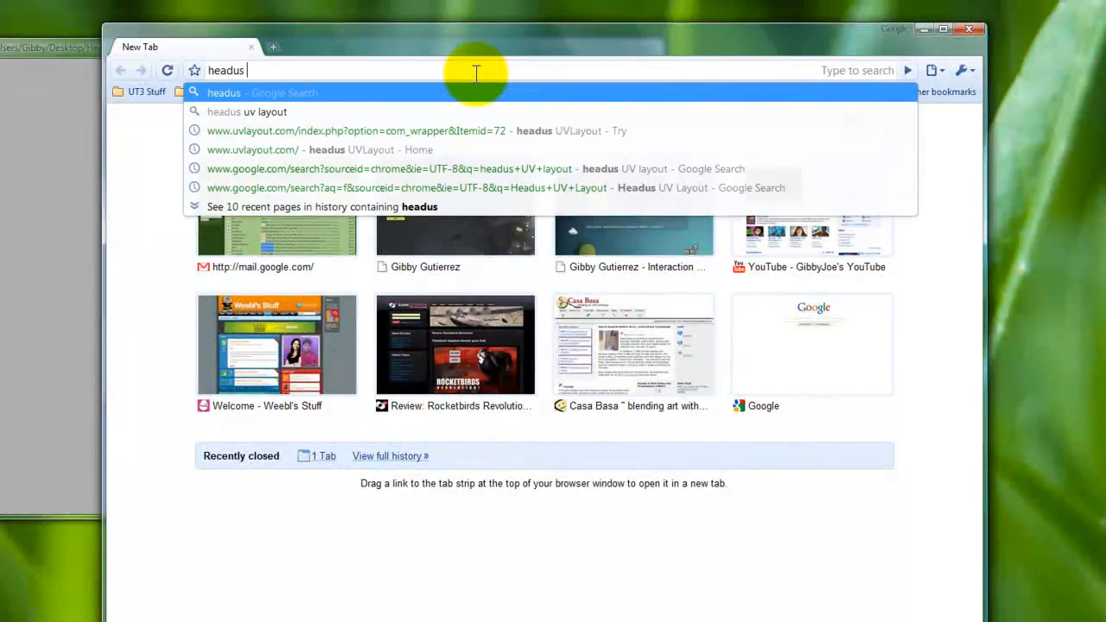
text(uv layout)
key(Return)
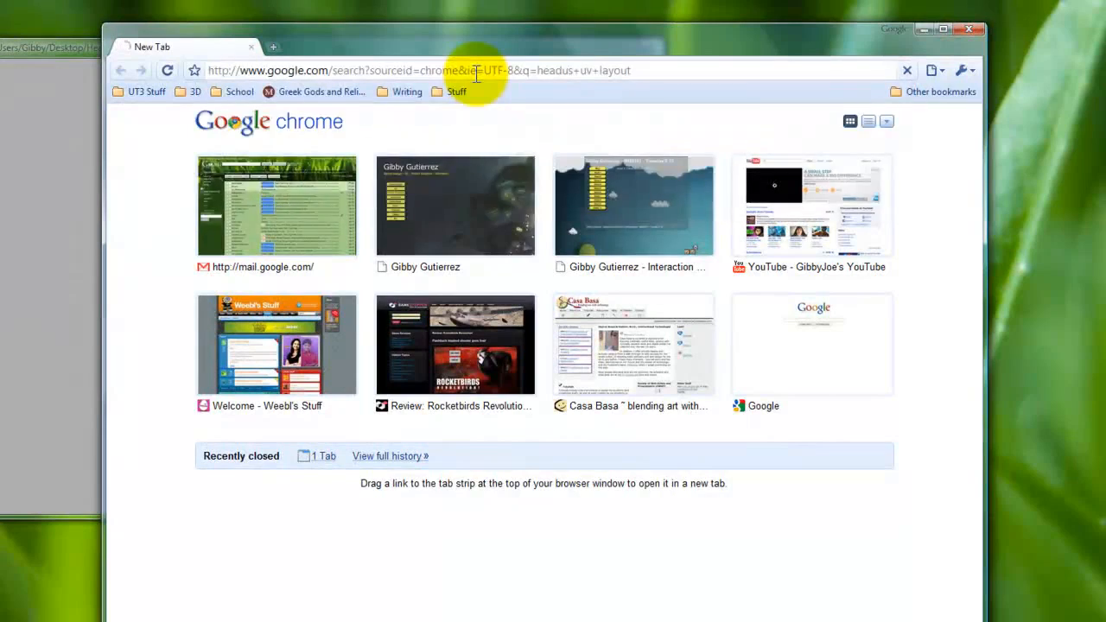
click(229, 233)
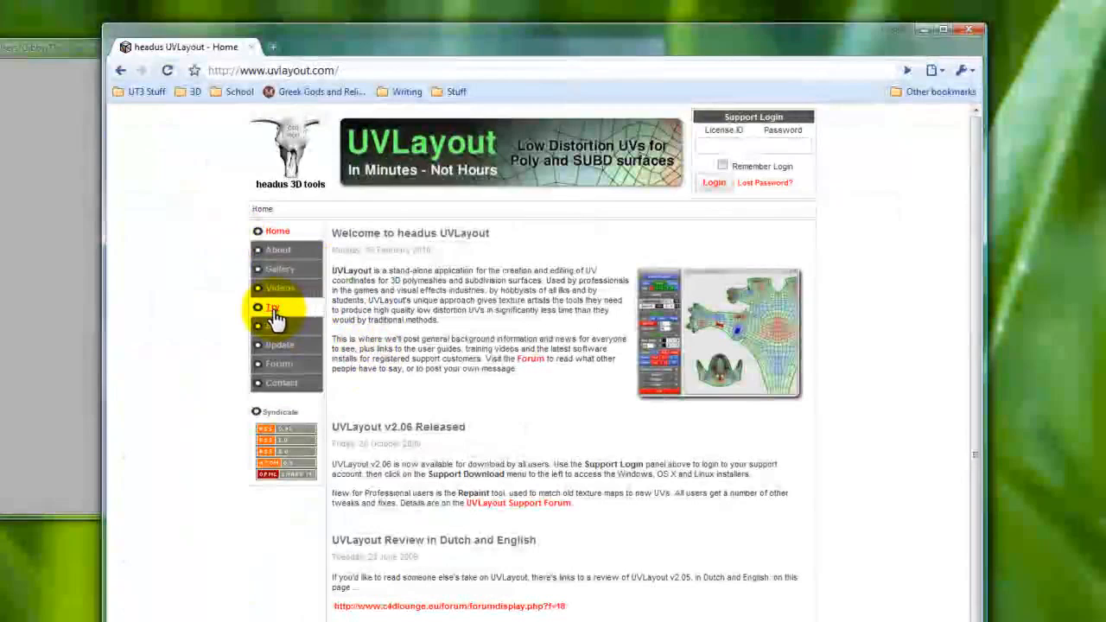
click(273, 314)
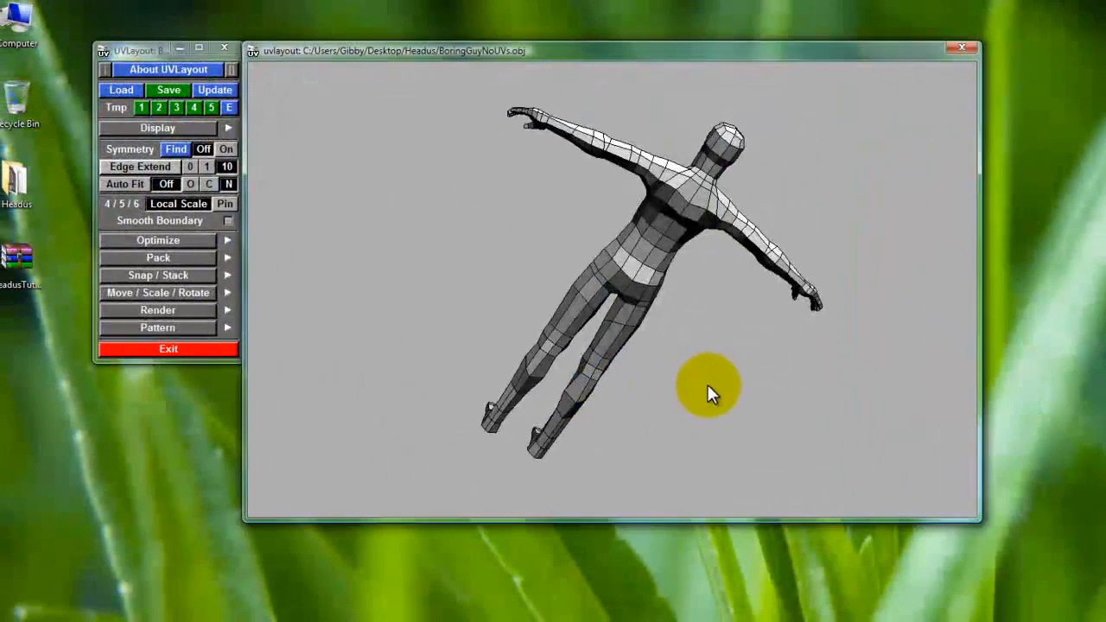
Close the BoringGuyNoUVs.obj model window and exit UVLayout, confirming the exit
drag(707, 386, 686, 421)
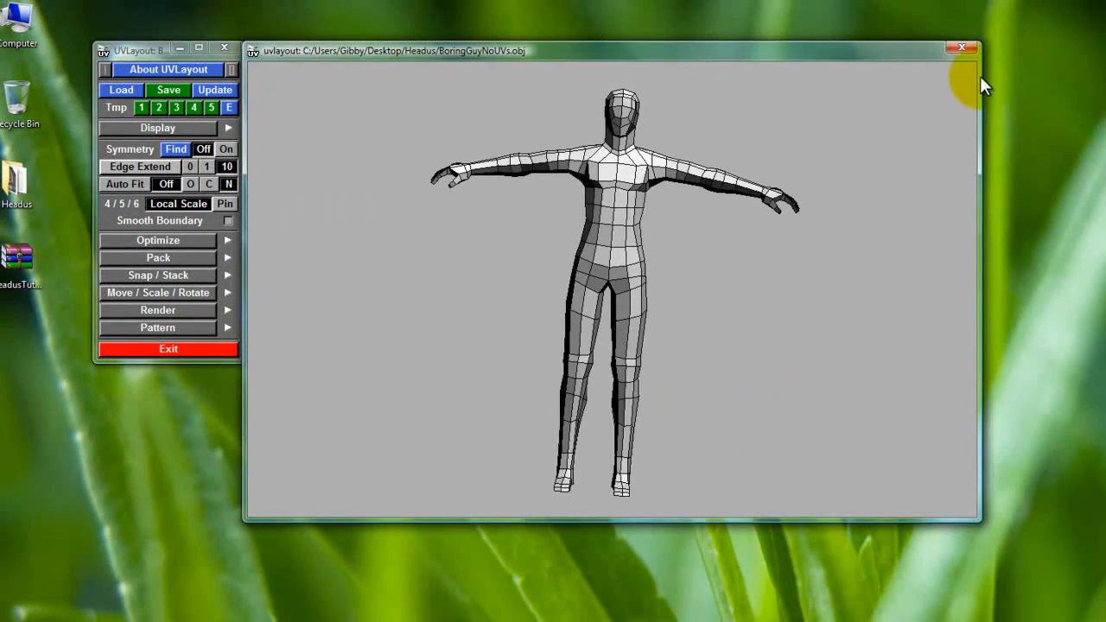
click(963, 51)
click(226, 48)
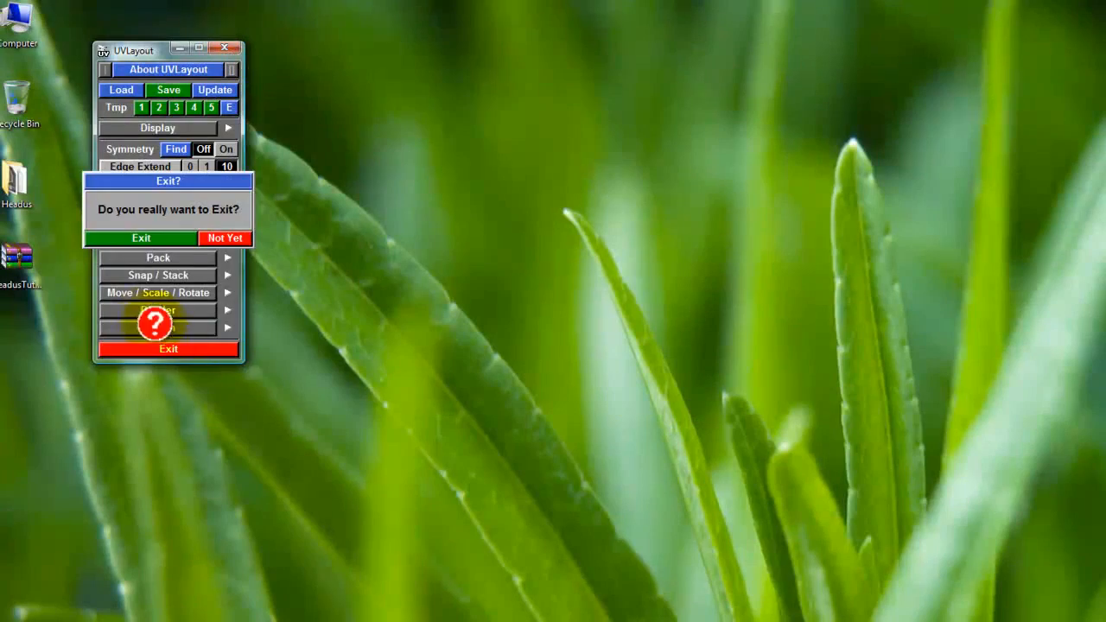
click(153, 235)
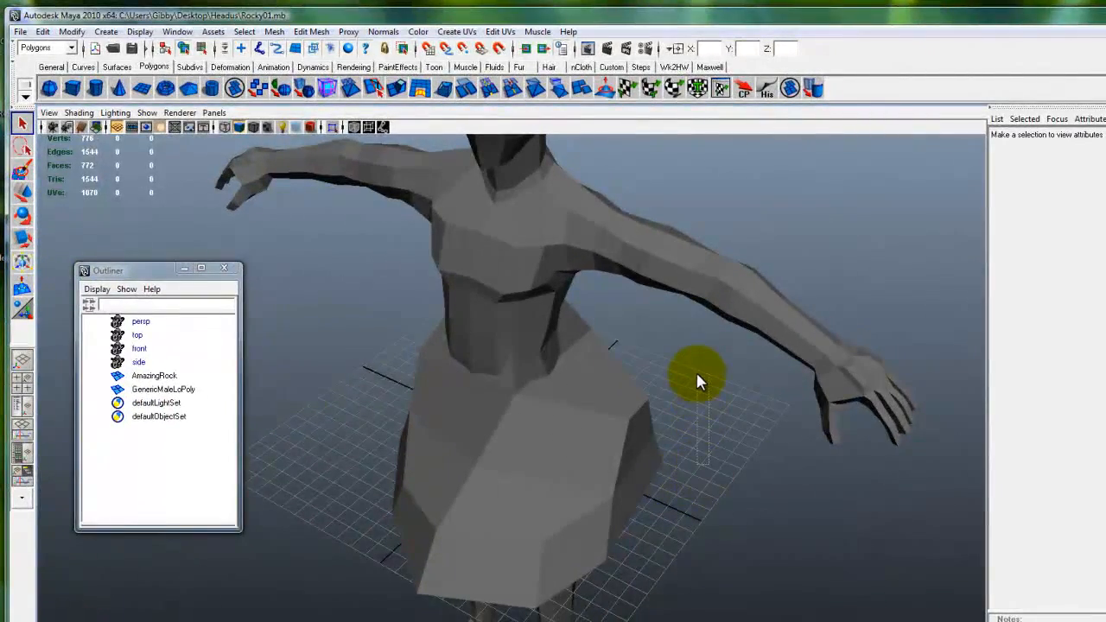
Switch to Maya with Rocky01.mb and hide the GenericMaleLoPoly figure
alt+drag(698, 375, 602, 337)
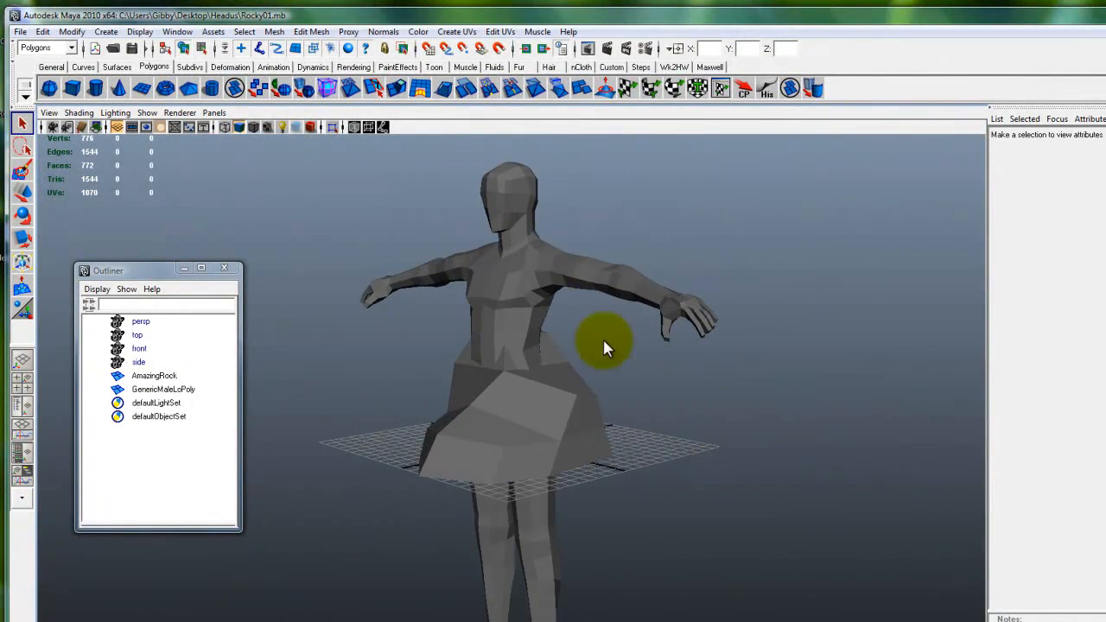
click(516, 263)
key(ctrl+h)
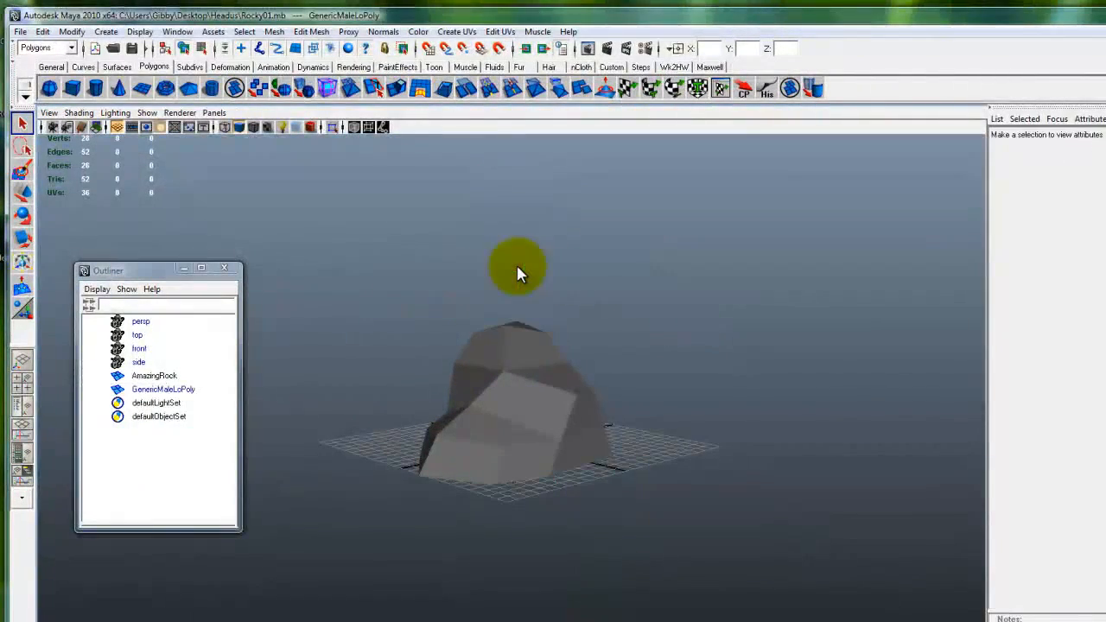
Select the AmazingRock mesh and inspect its shape from several sides
alt+drag(513, 267, 599, 494)
click(596, 492)
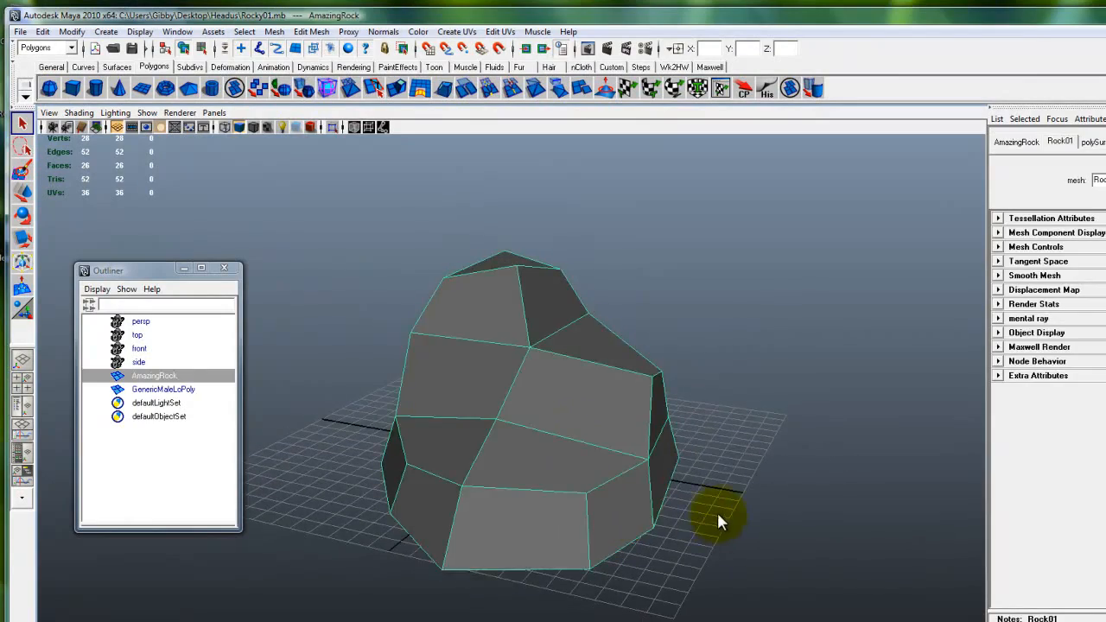
mouse_move(718, 518)
alt+mouse_down()
mouse_move(731, 395)
mouse_move(780, 316)
mouse_move(649, 259)
mouse_move(501, 242)
mouse_move(530, 326)
mouse_move(673, 363)
mouse_move(687, 484)
mouse_move(782, 388)
mouse_move(780, 351)
mouse_move(694, 515)
mouse_move(541, 437)
mouse_move(432, 407)
mouse_move(554, 489)
mouse_move(653, 510)
mouse_move(723, 486)
mouse_move(708, 556)
mouse_move(780, 541)
alt+mouse_up()
alt+middle_drag(780, 541, 625, 563)
alt+drag(622, 557, 538, 464)
Examine AmazingRock's current UVs in the UV Texture Editor and close the editor
click(719, 90)
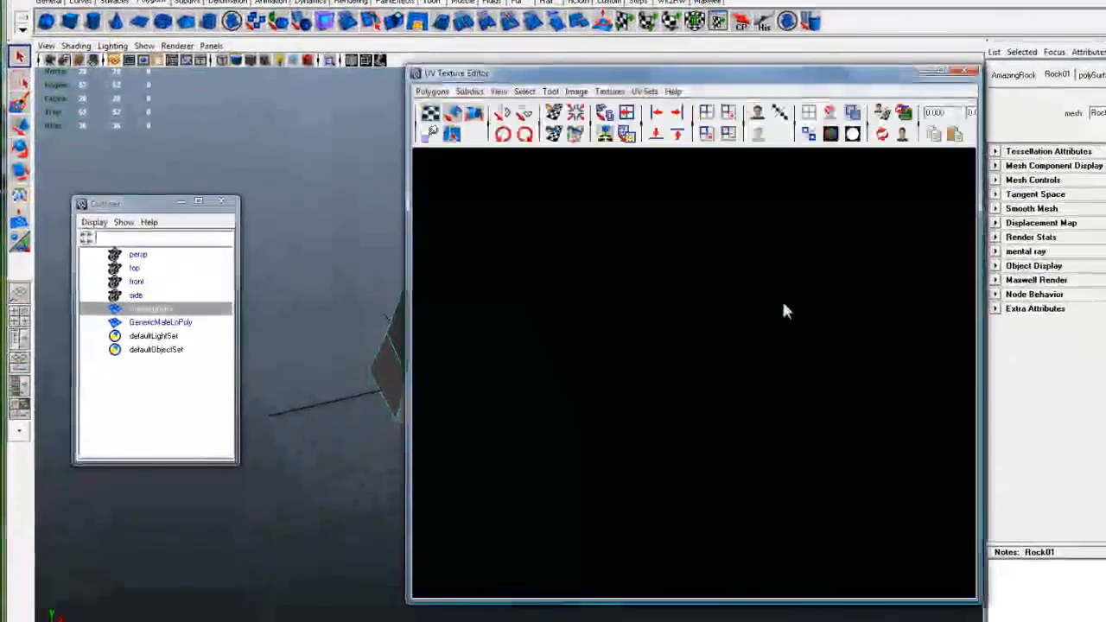
scroll(810, 395, up, 1)
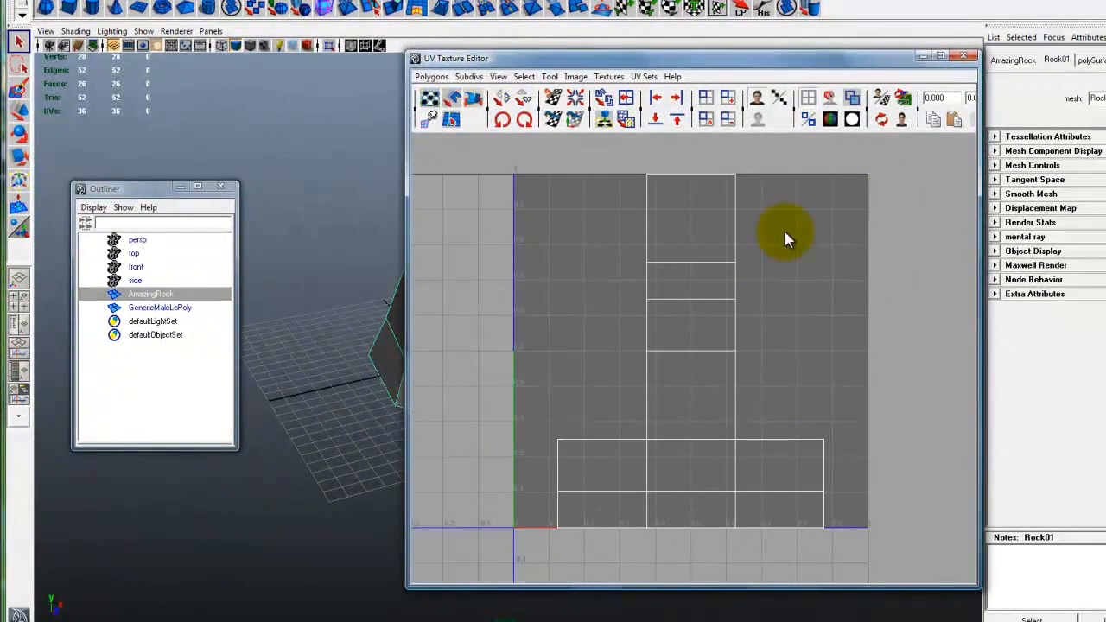
click(962, 56)
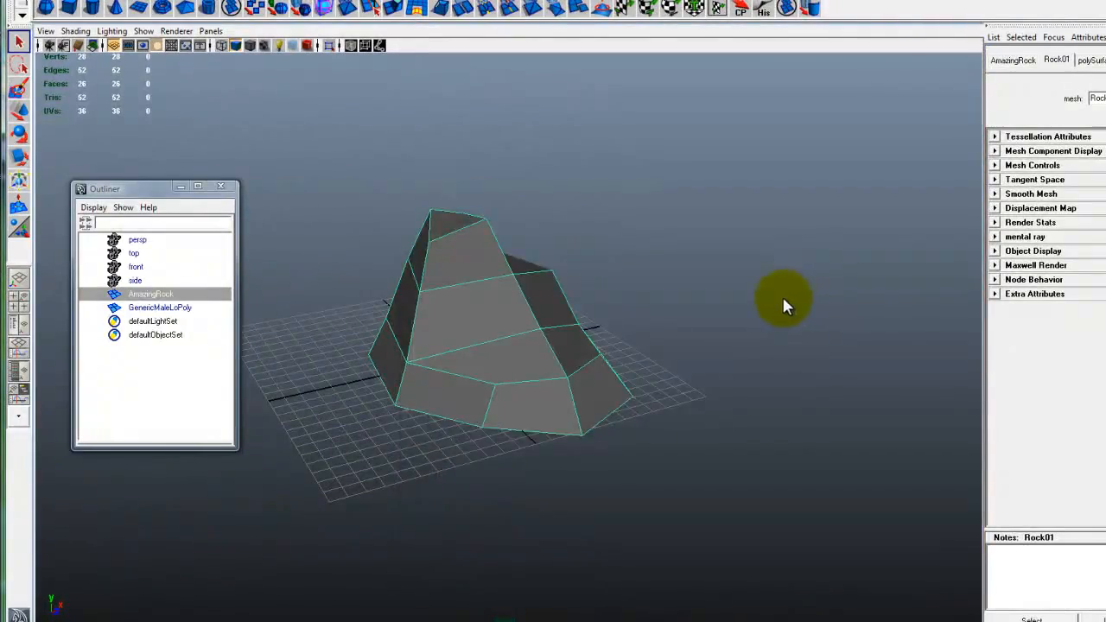
alt+drag(785, 306, 783, 363)
alt+middle_drag(783, 363, 603, 374)
mouse_move(603, 374)
alt+mouse_down()
mouse_move(489, 350)
mouse_move(565, 320)
mouse_move(669, 386)
mouse_move(612, 407)
mouse_move(631, 439)
mouse_move(592, 449)
mouse_move(471, 441)
mouse_move(410, 461)
mouse_move(599, 422)
mouse_move(618, 389)
alt+mouse_up()
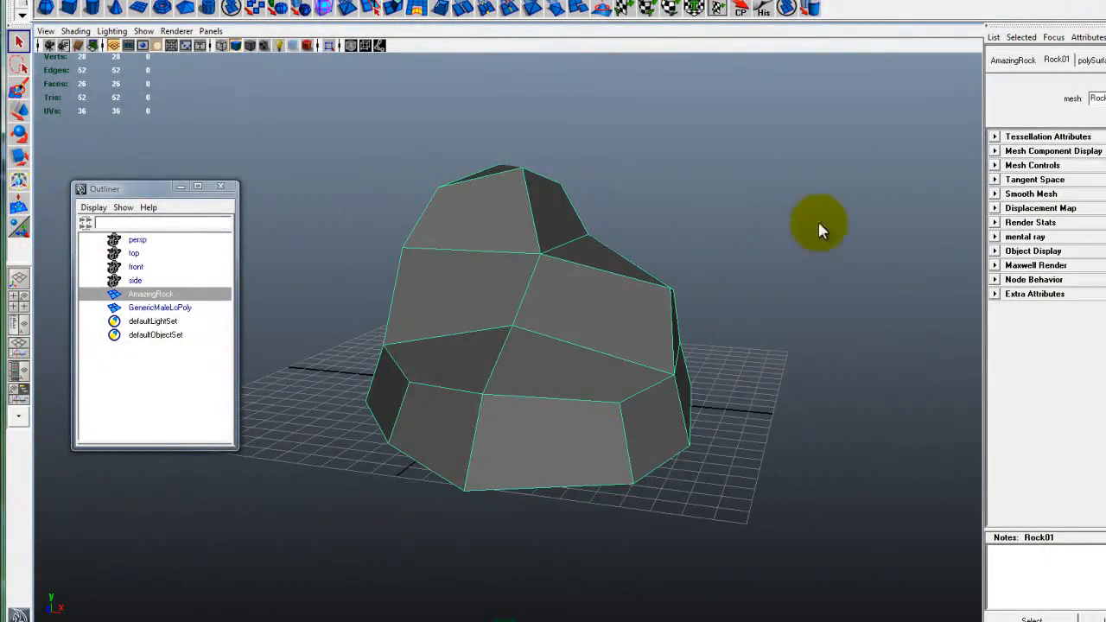
alt+drag(734, 357, 781, 331)
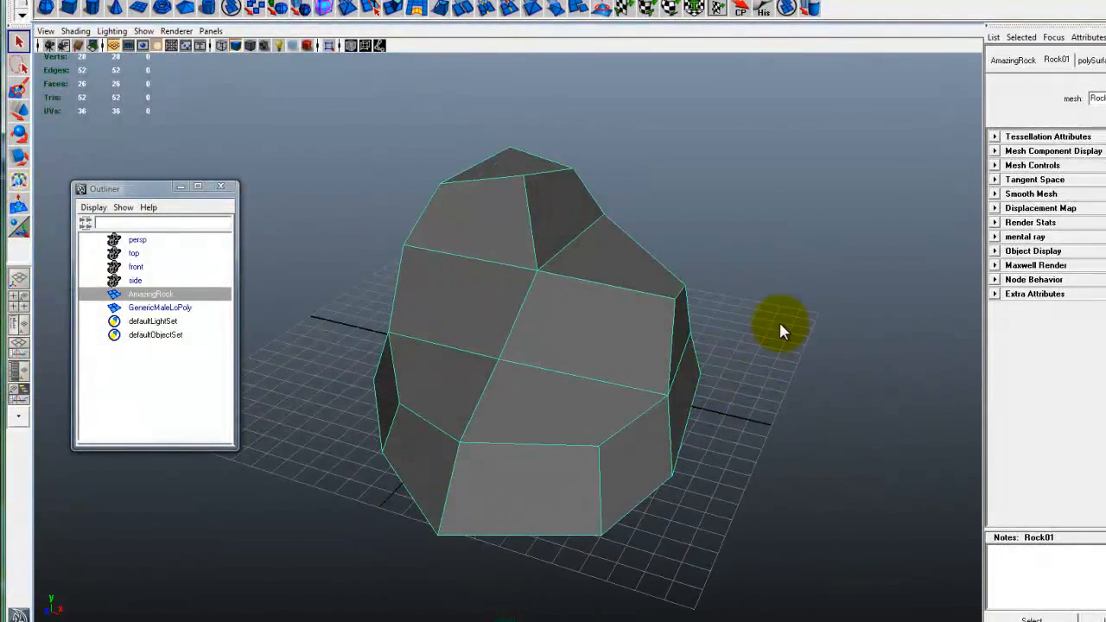
Switch from Maya to UVLayout by launching it, and reposition its main window on the desktop
alt+right_drag(780, 331, 761, 213)
alt+drag(651, 269, 636, 268)
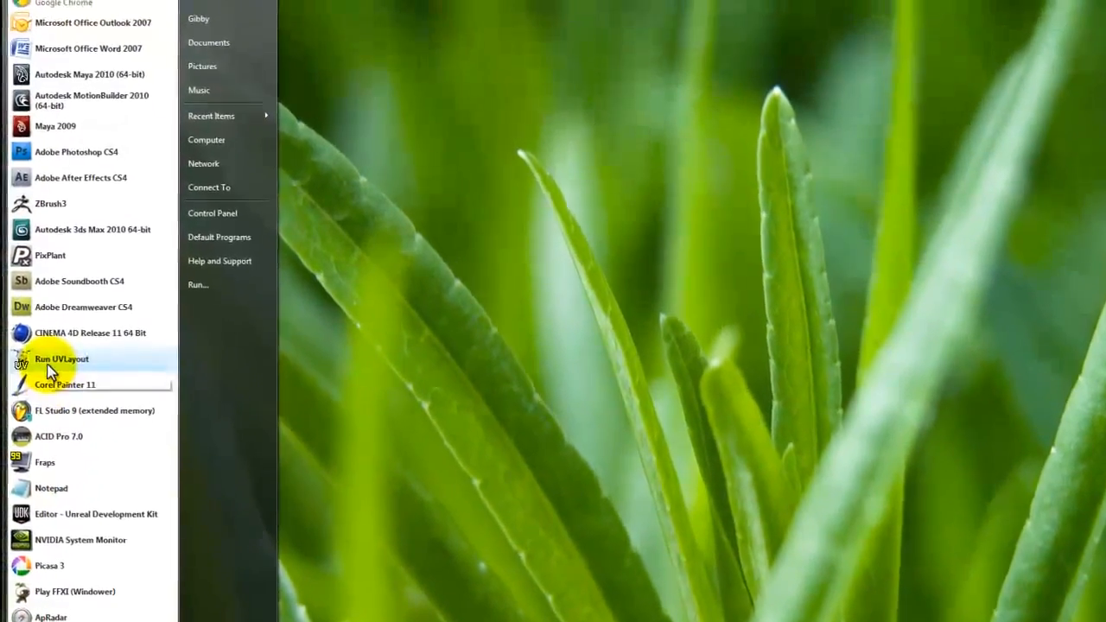
click(53, 362)
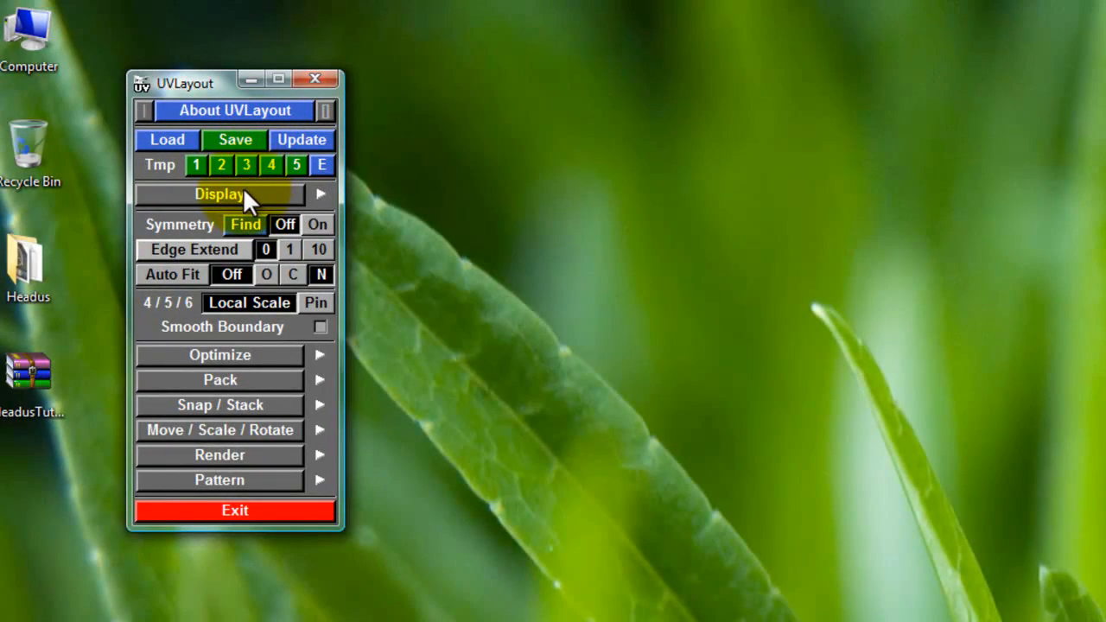
click(235, 219)
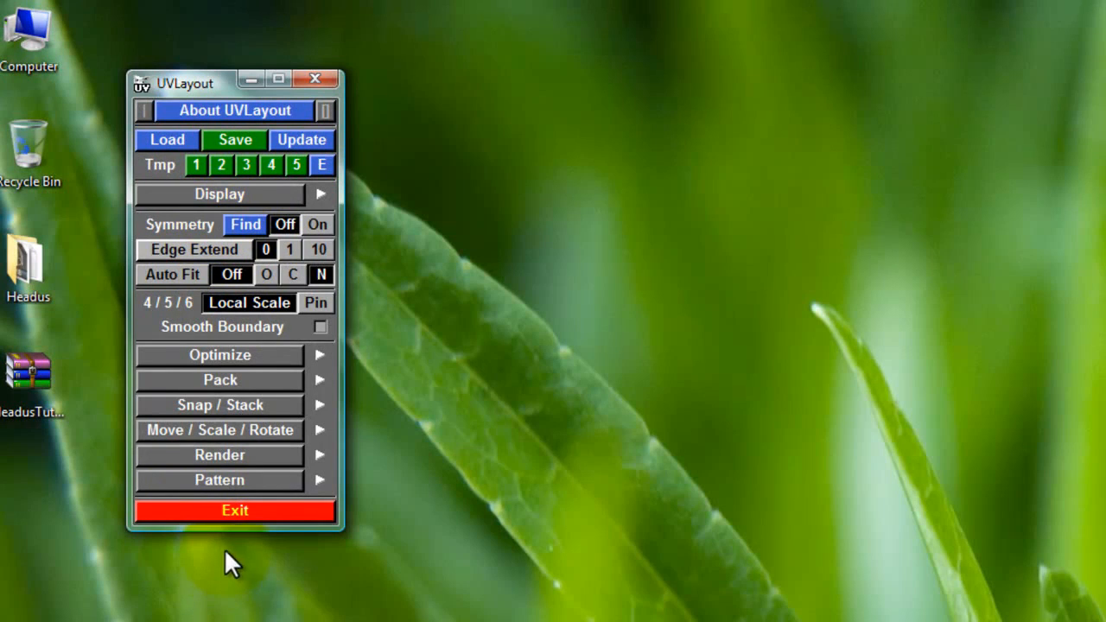
drag(189, 80, 231, 130)
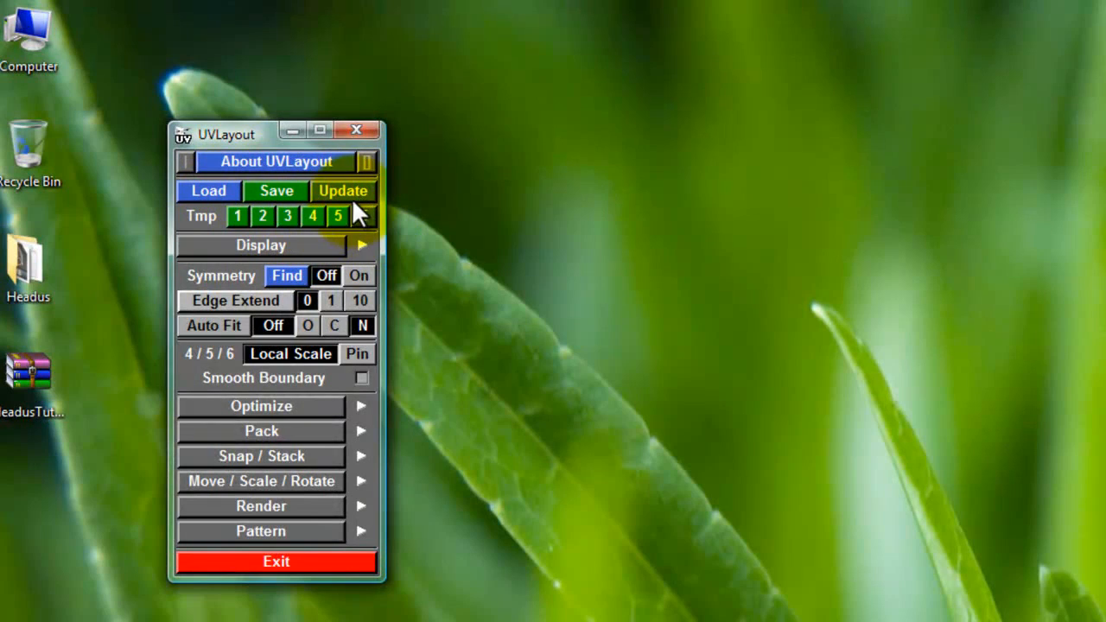
Check the version and edition in the About UVLayout information, close it, and reposition the main window
click(306, 160)
click(518, 488)
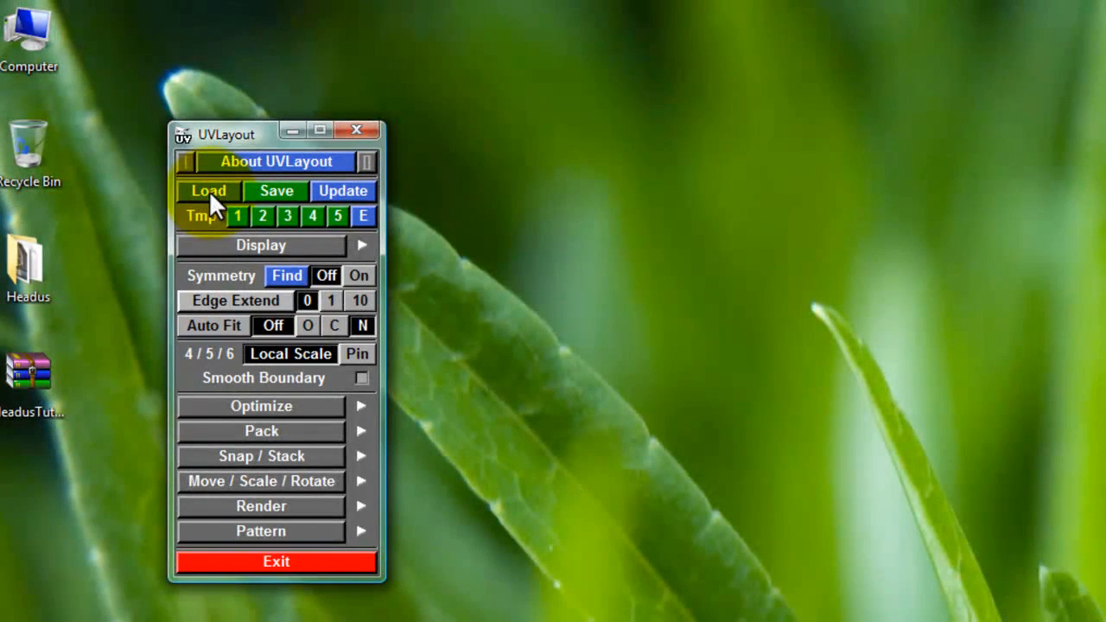
drag(240, 145, 233, 135)
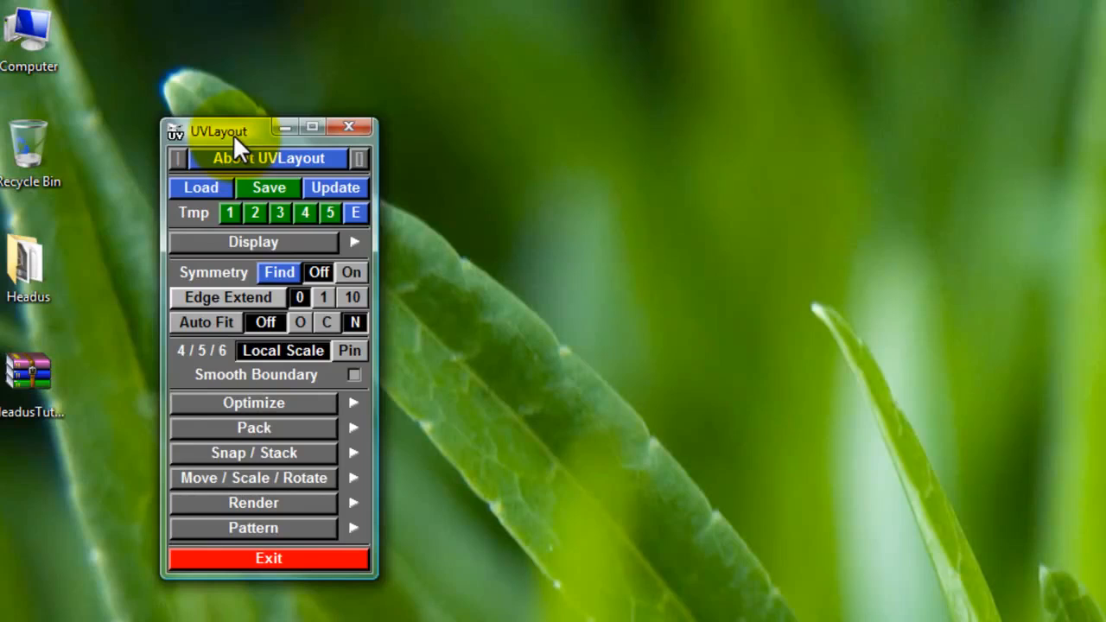
click(269, 156)
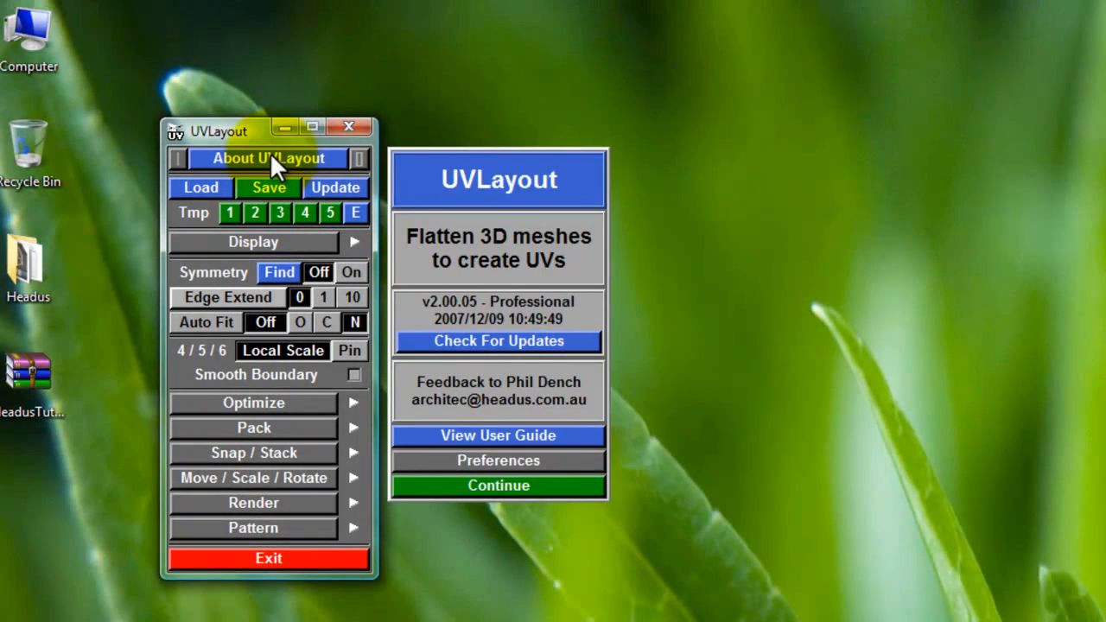
drag(480, 161, 476, 148)
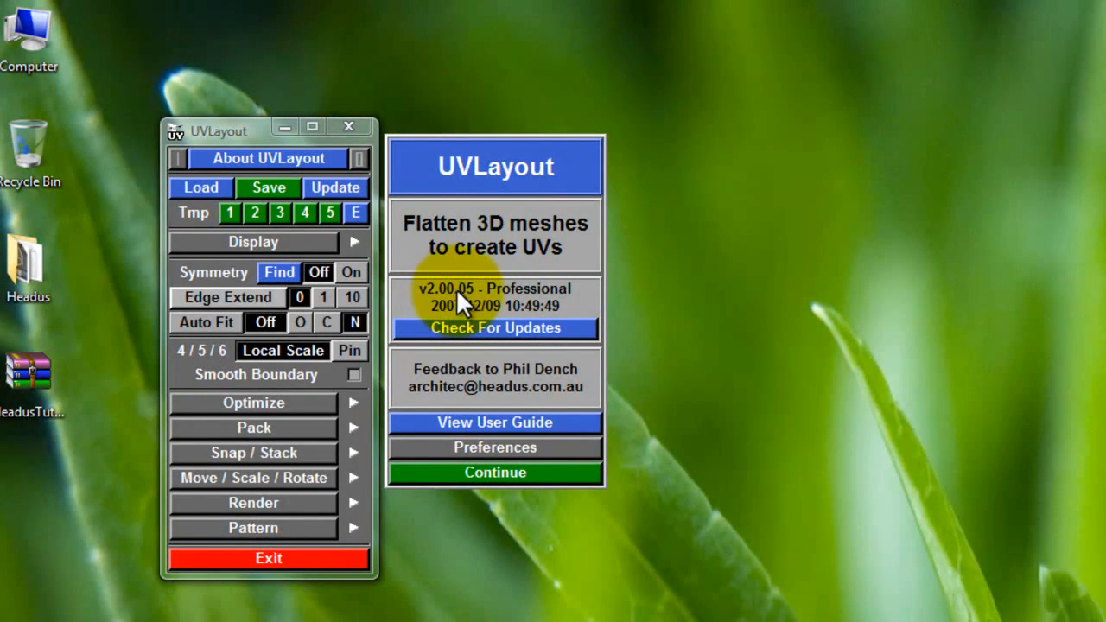
click(485, 471)
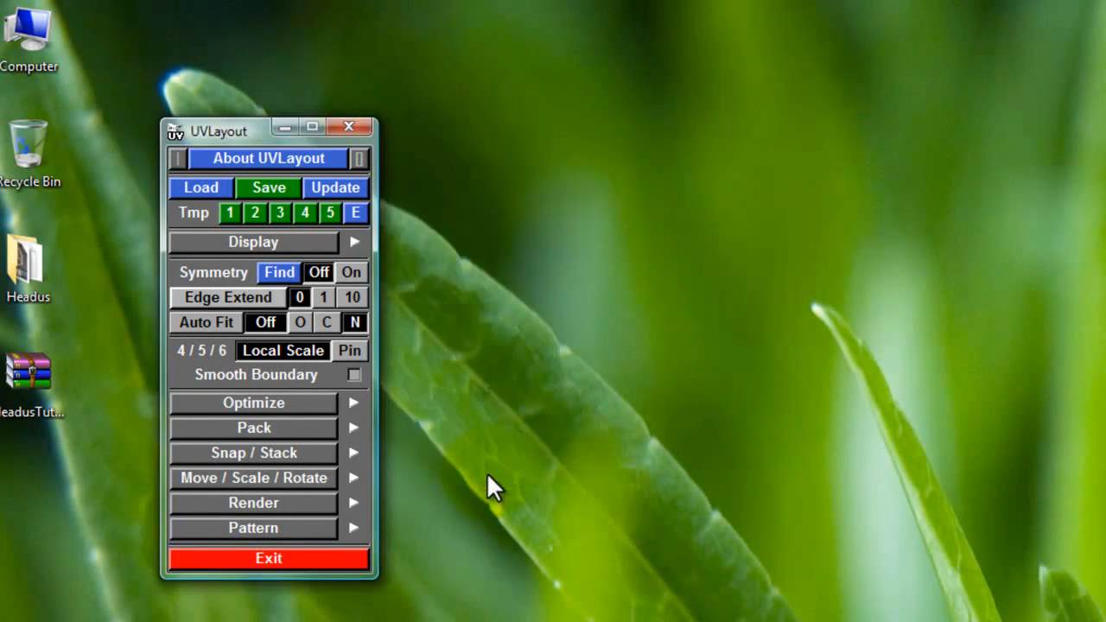
drag(225, 133, 278, 163)
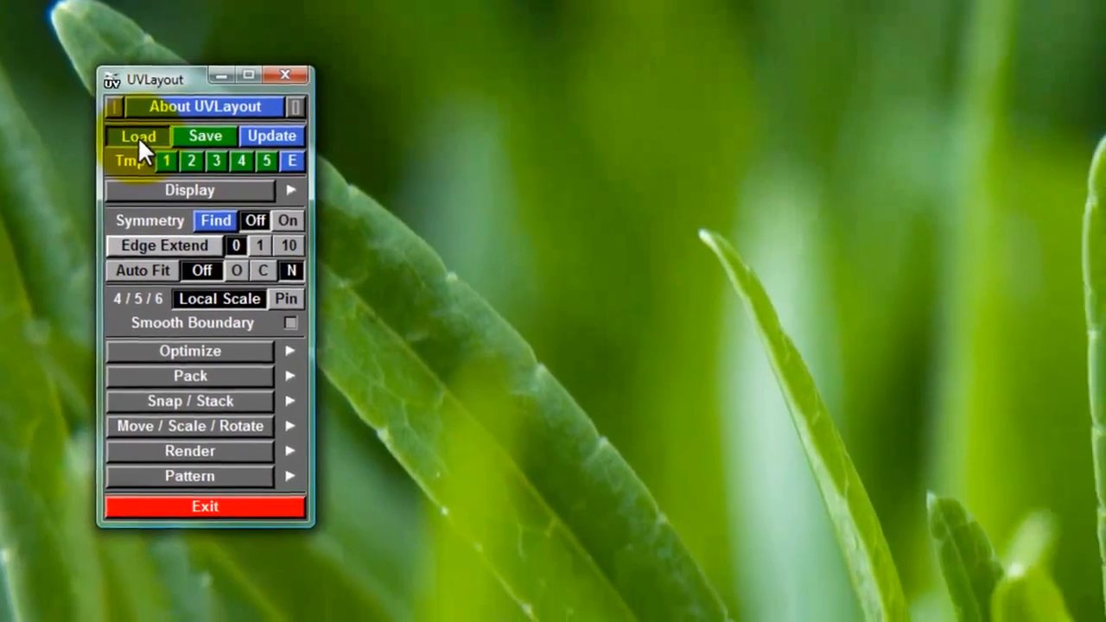
Open the model loading dialog and change its directory to the Headus folder on the Desktop
click(251, 210)
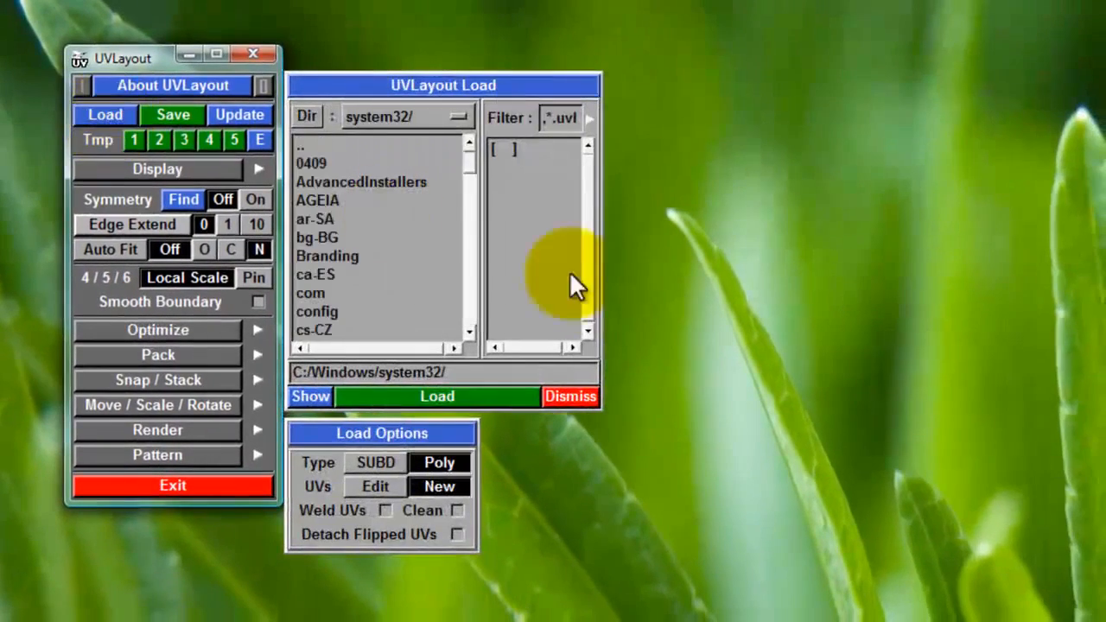
click(307, 118)
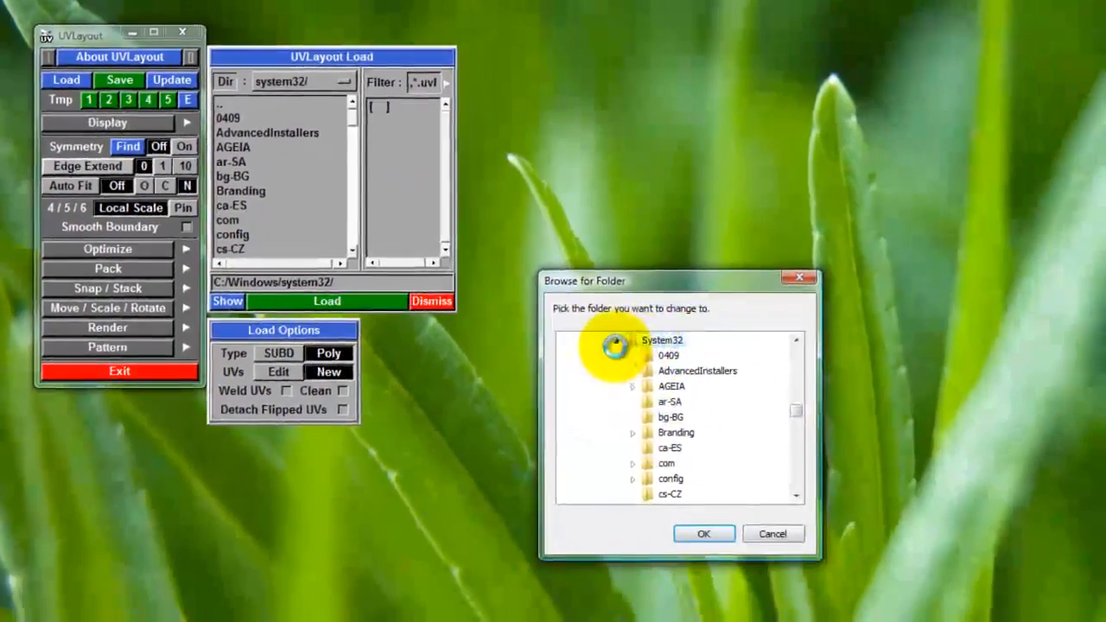
click(614, 346)
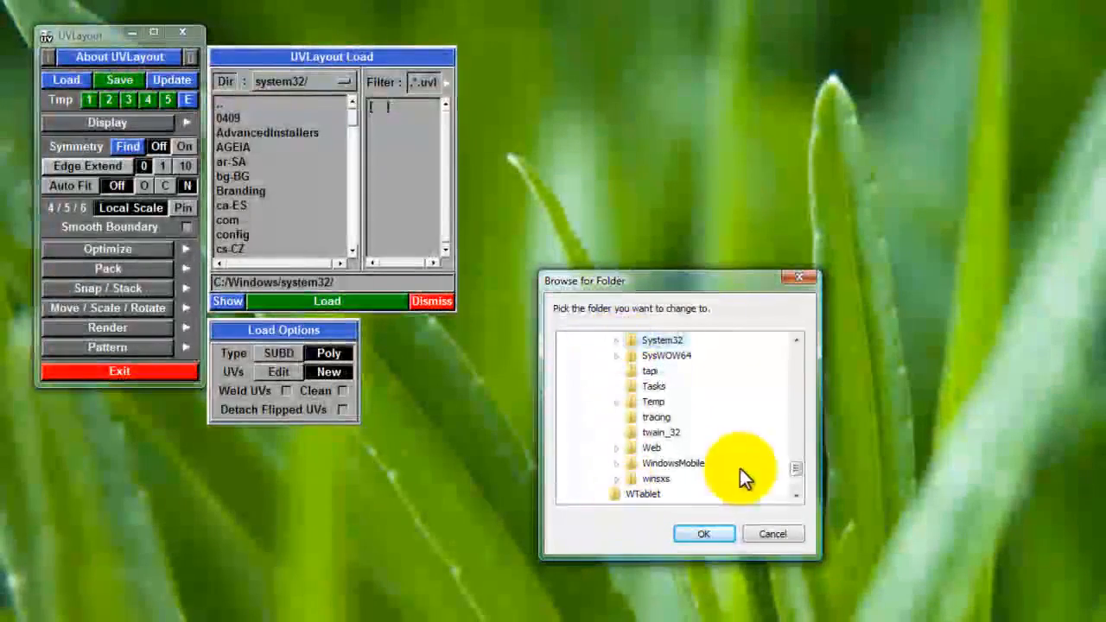
drag(799, 471, 800, 503)
click(608, 477)
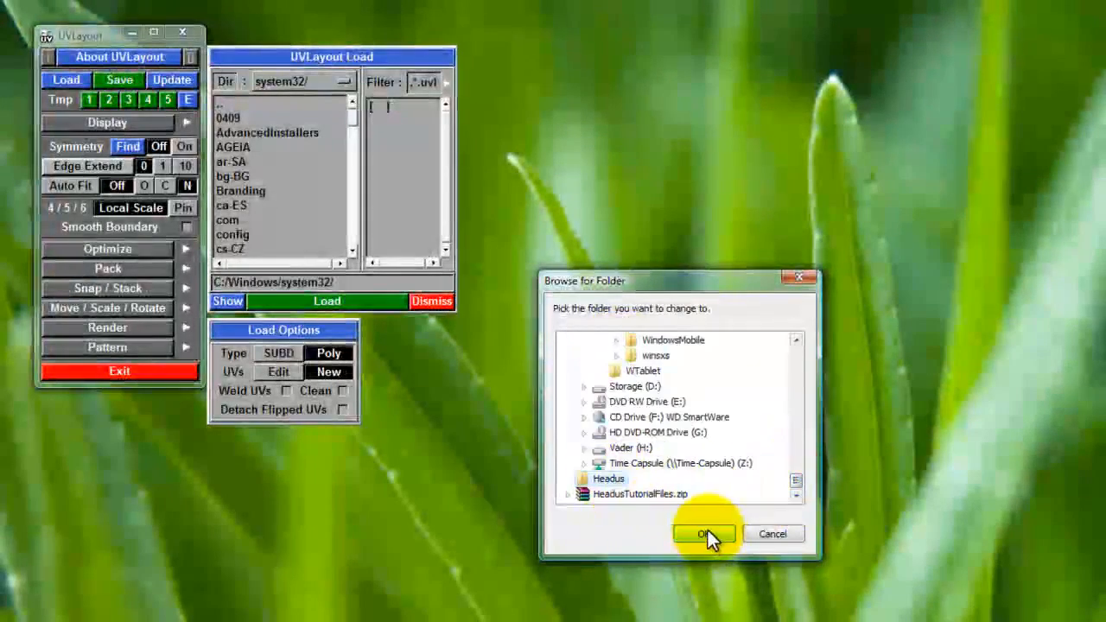
click(706, 531)
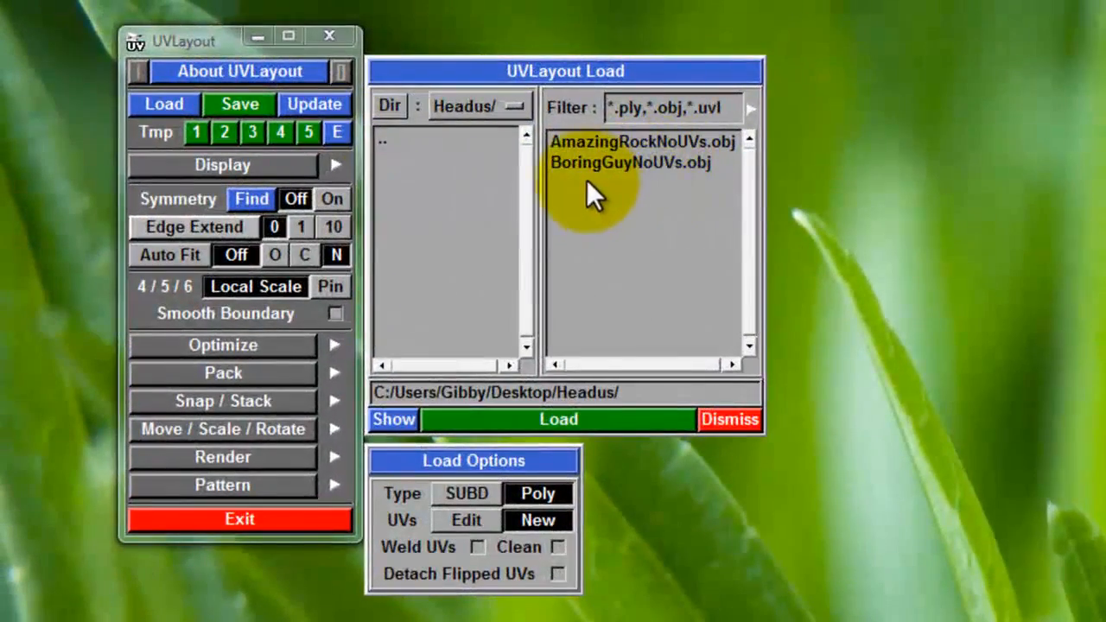
Choose AmazingRockNoUVs.obj and set the load options to Type Poly and UVs New
click(623, 141)
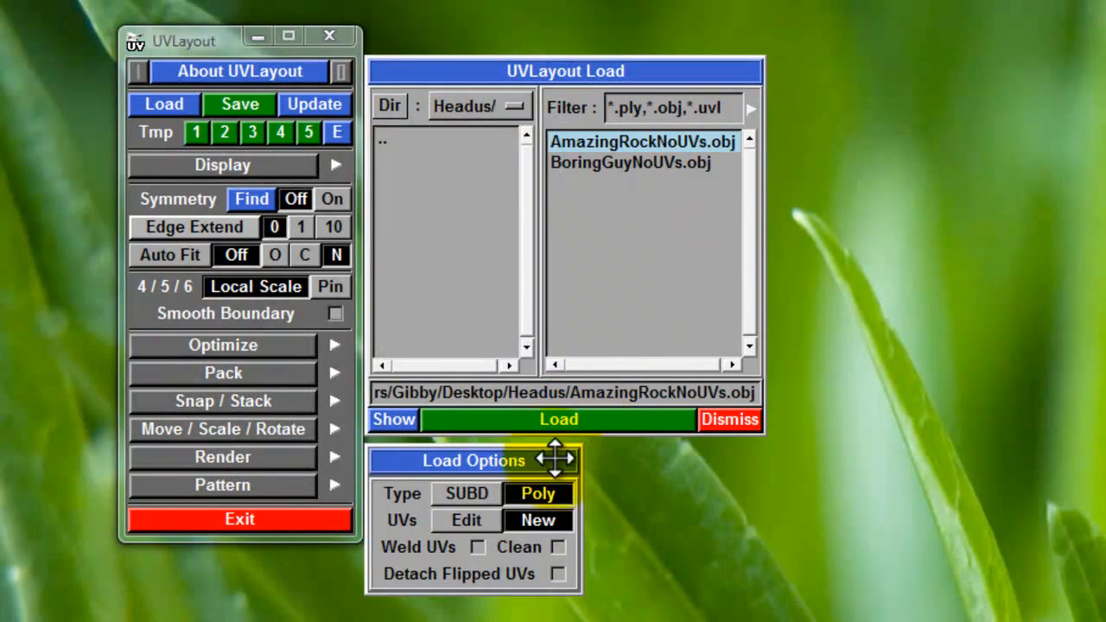
drag(466, 460, 466, 460)
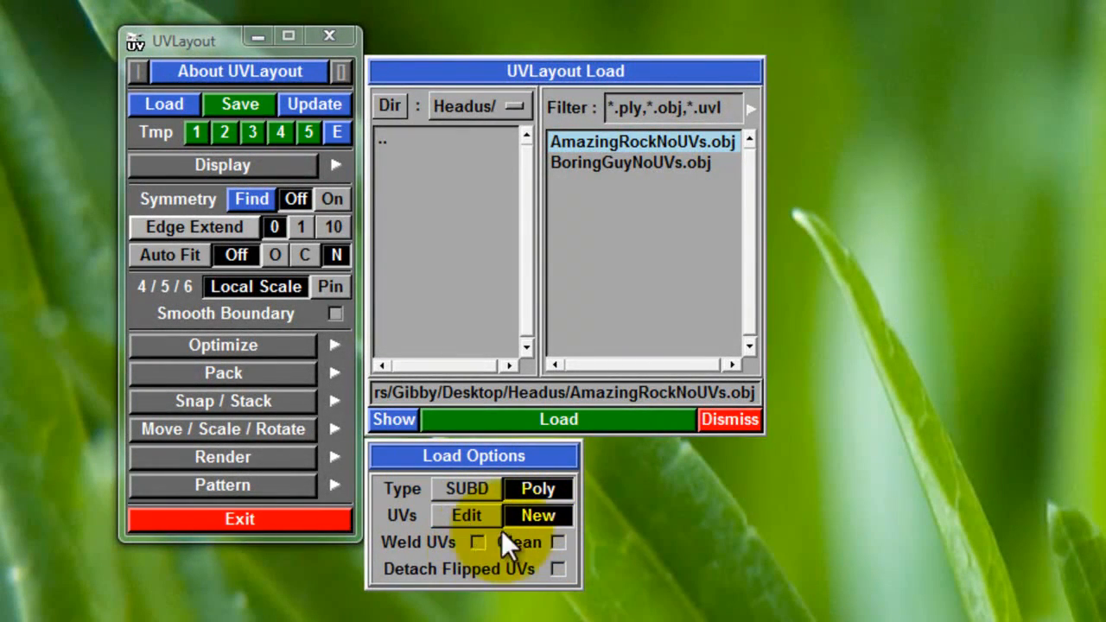
click(532, 492)
click(467, 489)
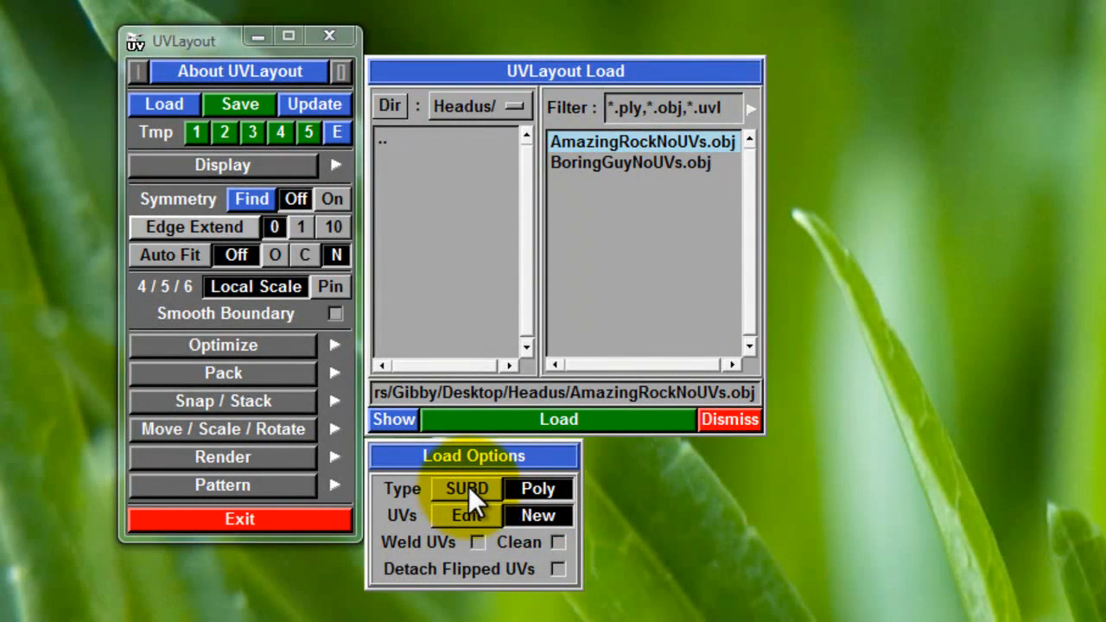
click(522, 489)
click(467, 488)
click(536, 488)
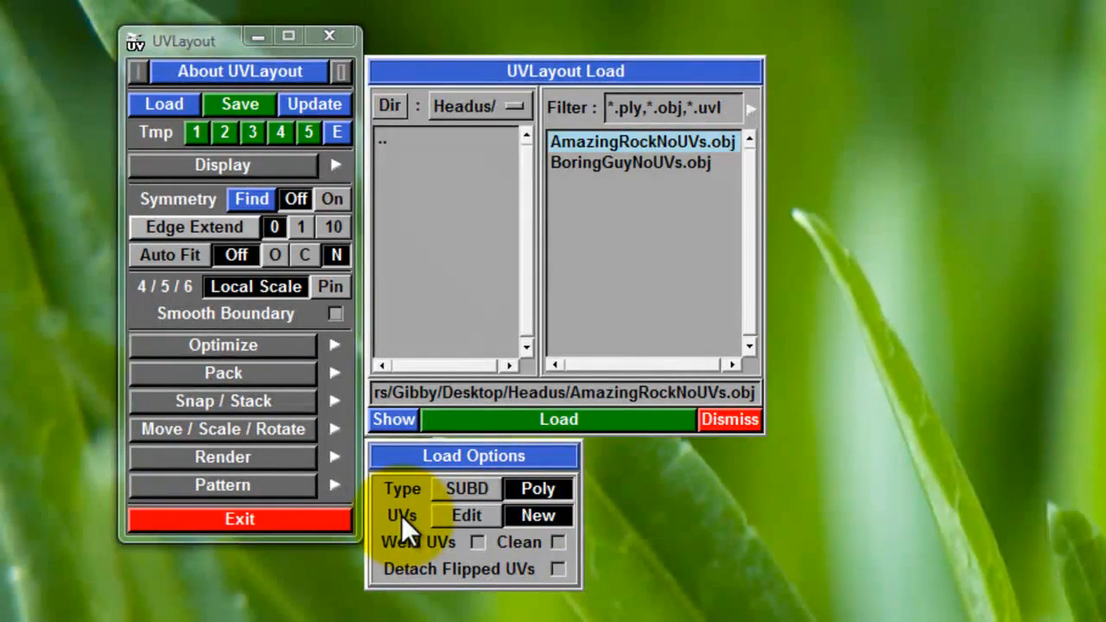
click(564, 514)
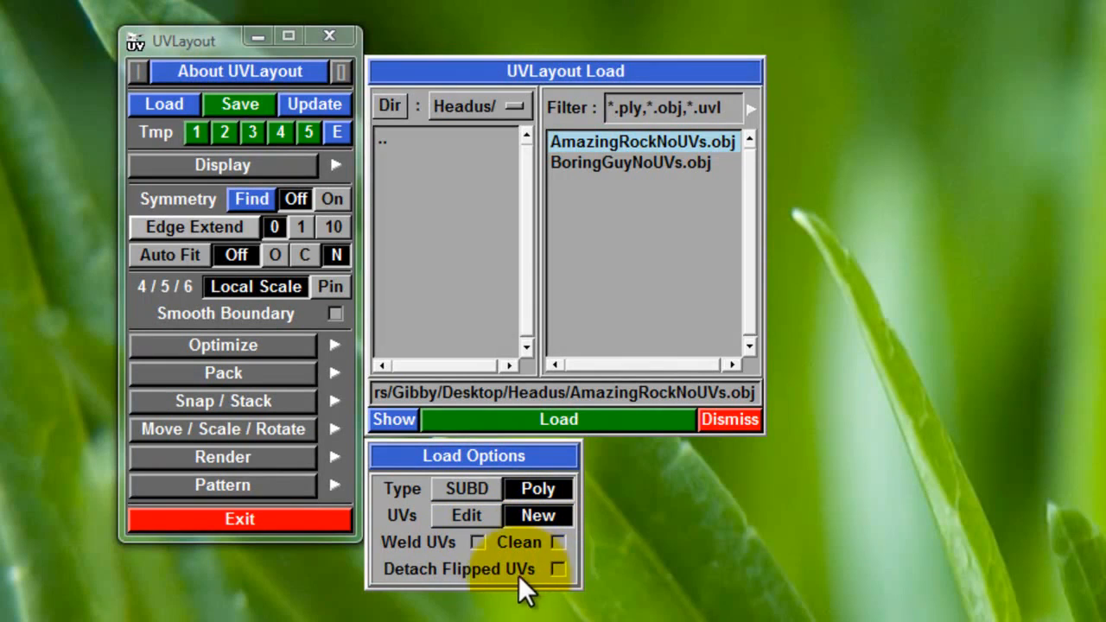
Enable Weld UVs and Clean, load AmazingRockNoUVs.obj, and reposition its model window
click(476, 541)
click(557, 541)
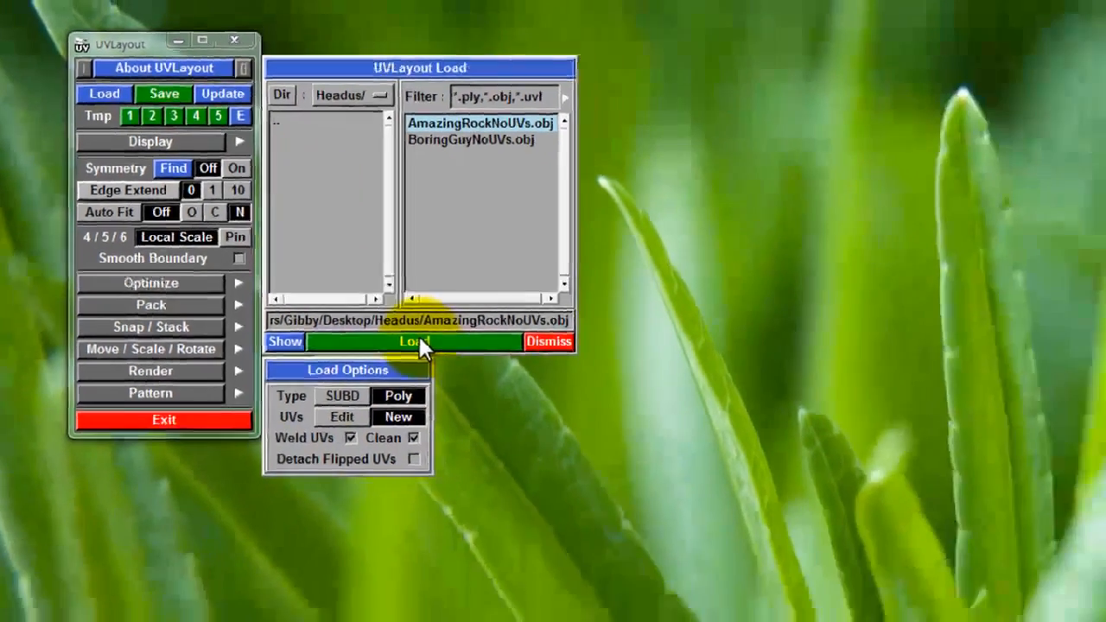
click(420, 339)
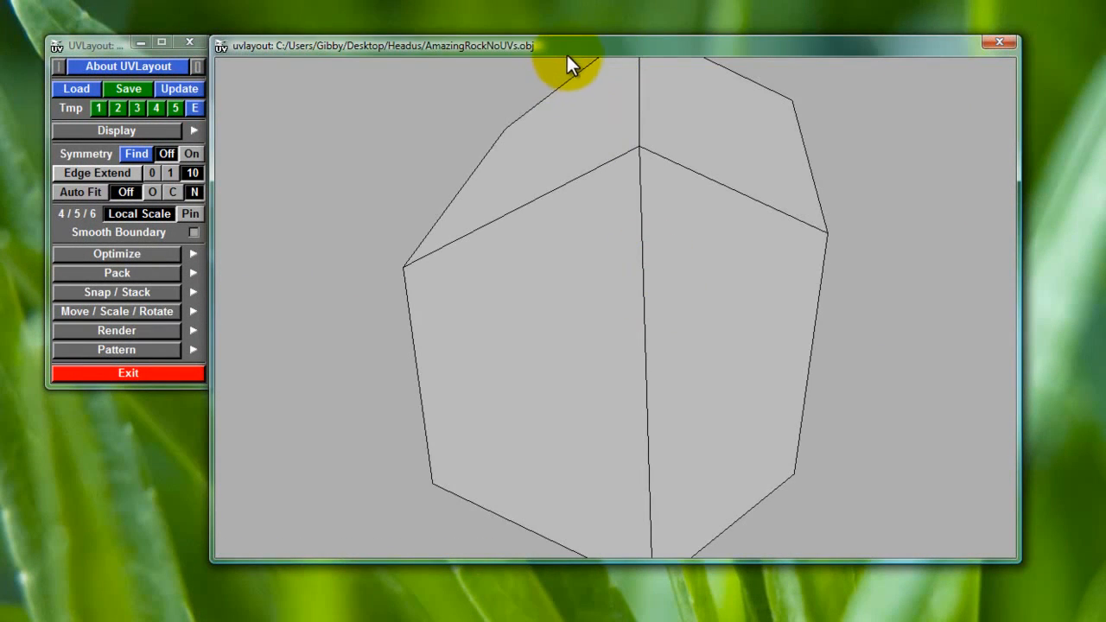
drag(576, 43, 580, 51)
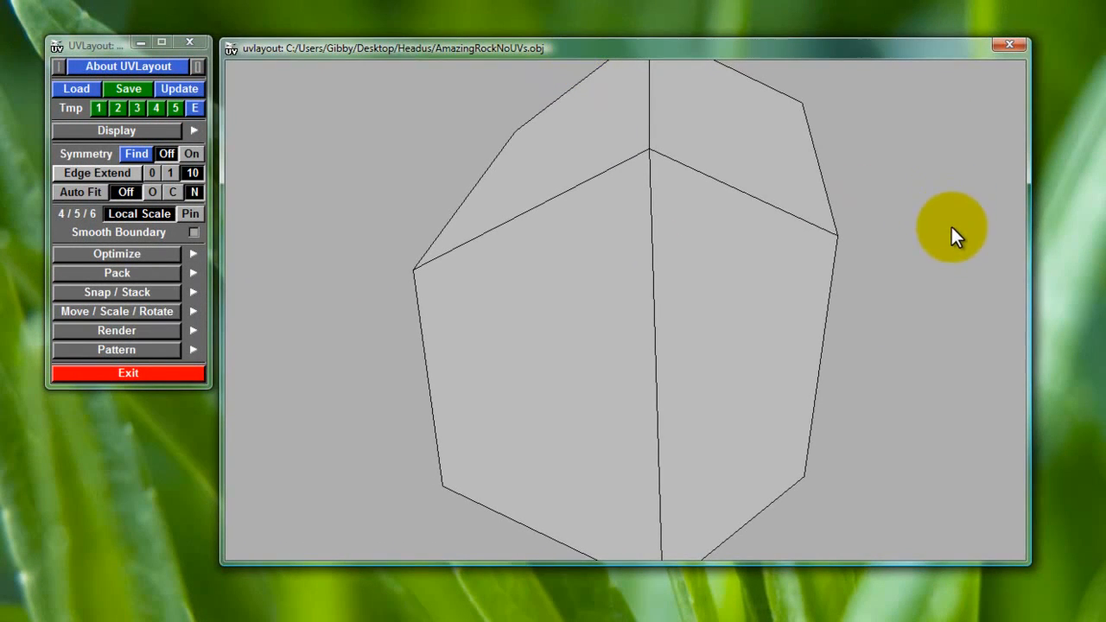
Examine the loaded rock mesh from all sides, including its underside, by rotating, panning and zooming the view
mouse_move(951, 226)
mouse_down()
mouse_move(944, 362)
mouse_move(807, 199)
mouse_move(602, 160)
mouse_move(496, 49)
mouse_move(845, 203)
mouse_move(578, 296)
mouse_move(459, 258)
mouse_move(454, 292)
mouse_move(723, 436)
mouse_move(850, 244)
mouse_move(846, 274)
mouse_move(908, 239)
mouse_move(881, 306)
mouse_move(592, 198)
mouse_move(472, 79)
mouse_move(876, 314)
mouse_move(838, 173)
mouse_up()
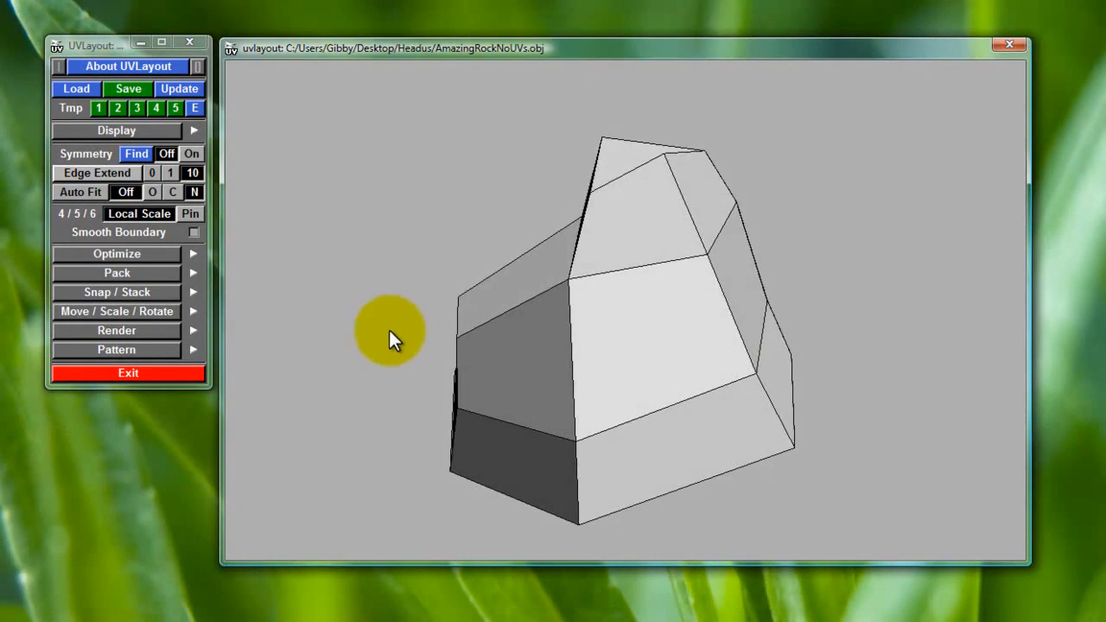
drag(389, 334, 772, 267)
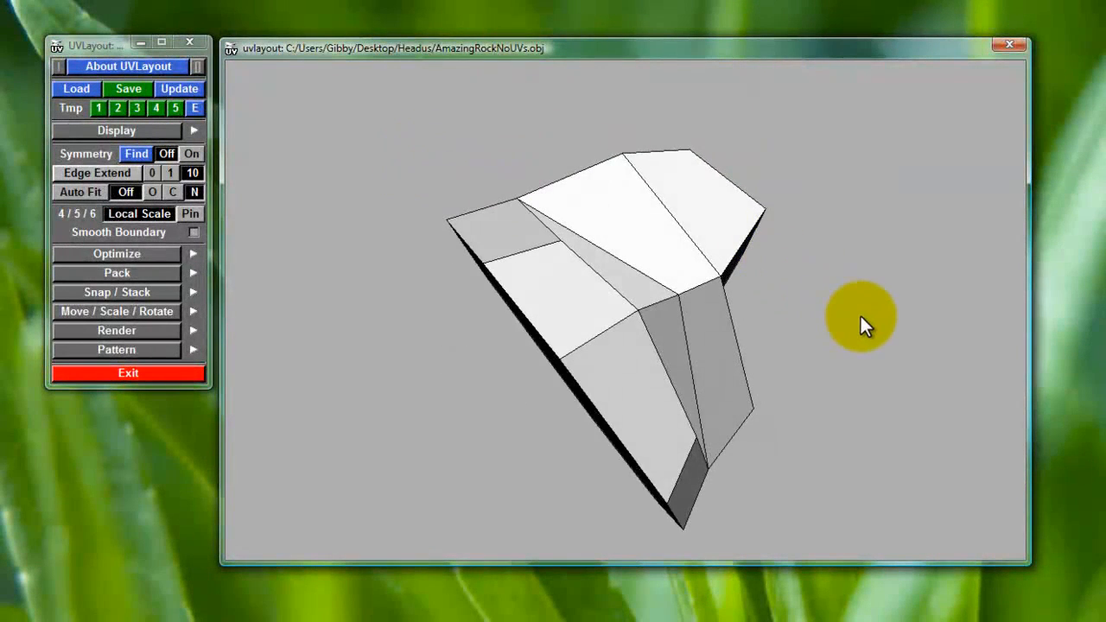
drag(855, 316, 842, 310)
middle_drag(840, 301, 844, 299)
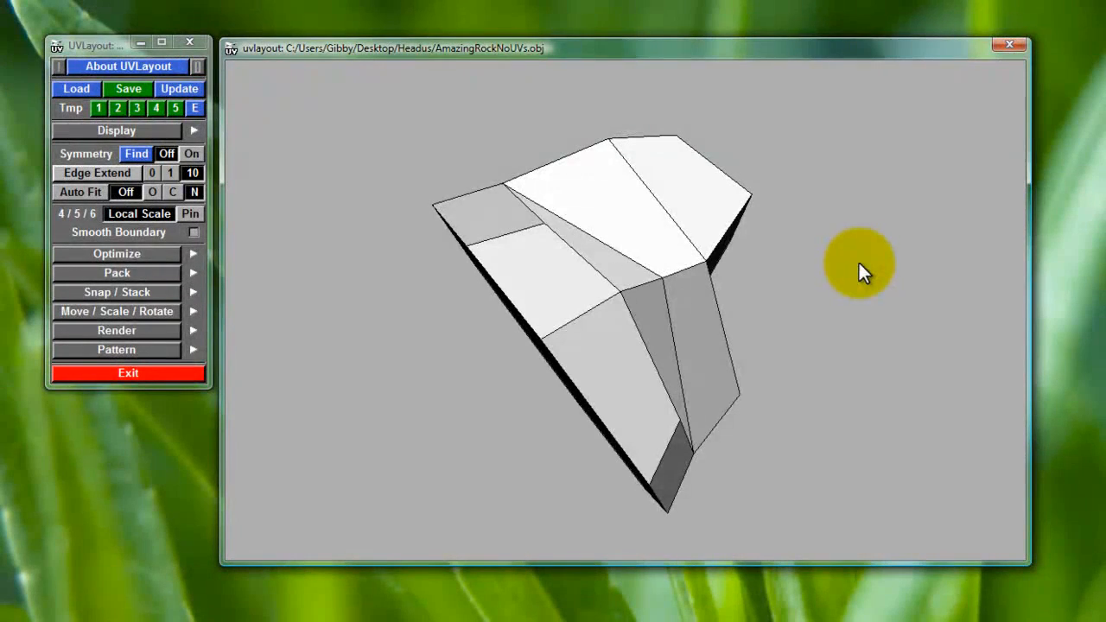
mouse_move(859, 262)
mouse_down()
mouse_move(723, 214)
mouse_move(605, 54)
mouse_move(901, 274)
mouse_move(510, 297)
mouse_move(716, 437)
mouse_move(812, 242)
mouse_move(896, 272)
mouse_up()
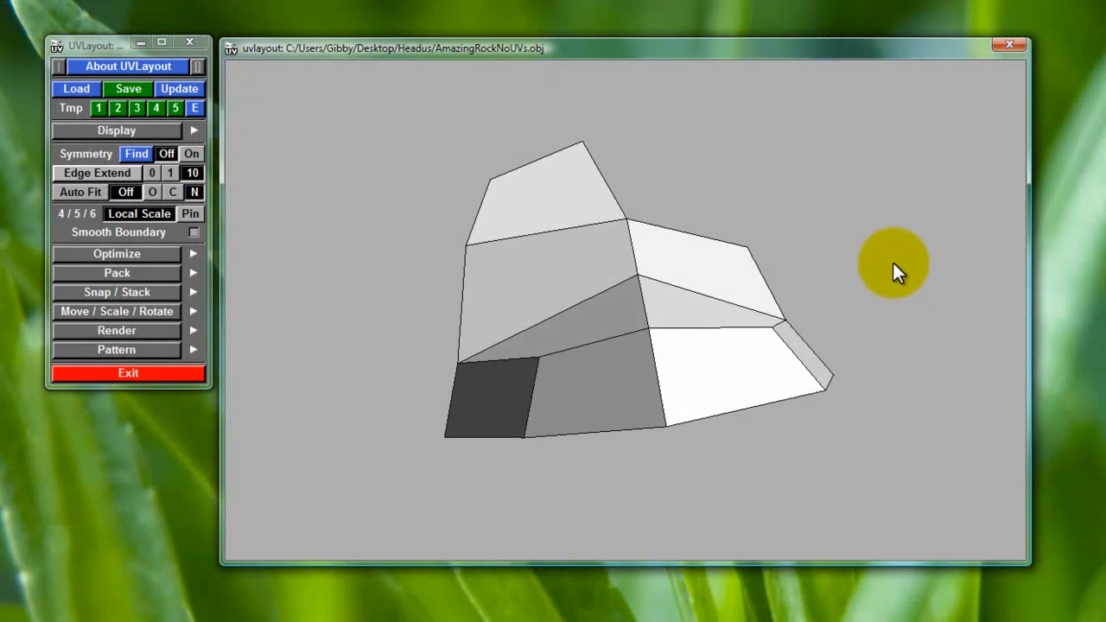
middle_drag(842, 308, 760, 307)
drag(758, 296, 858, 402)
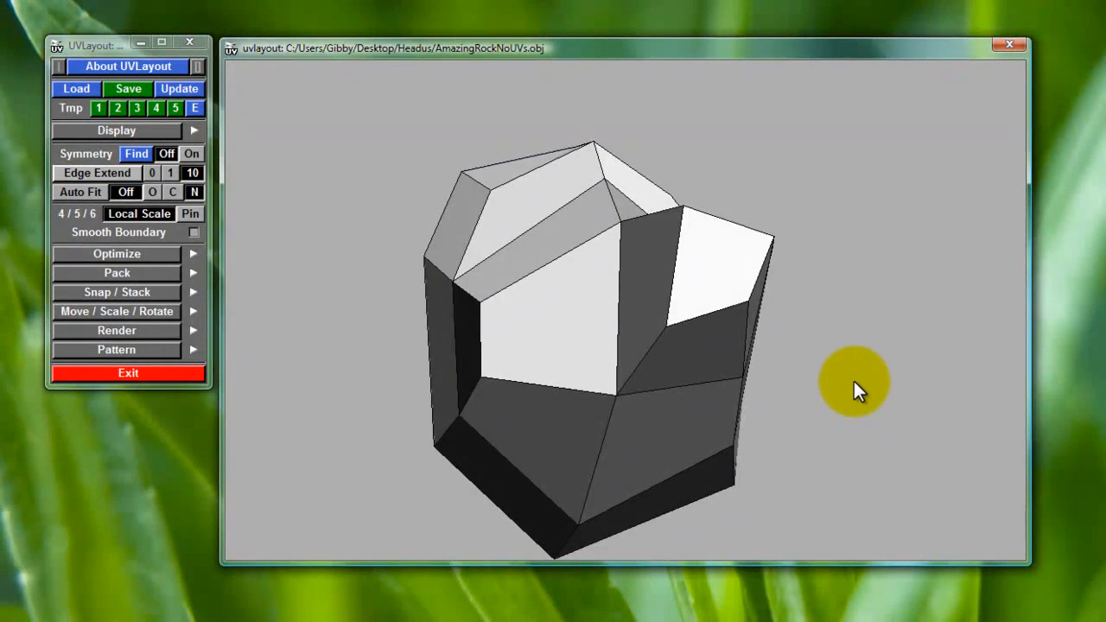
right_drag(861, 375, 834, 329)
drag(834, 329, 869, 324)
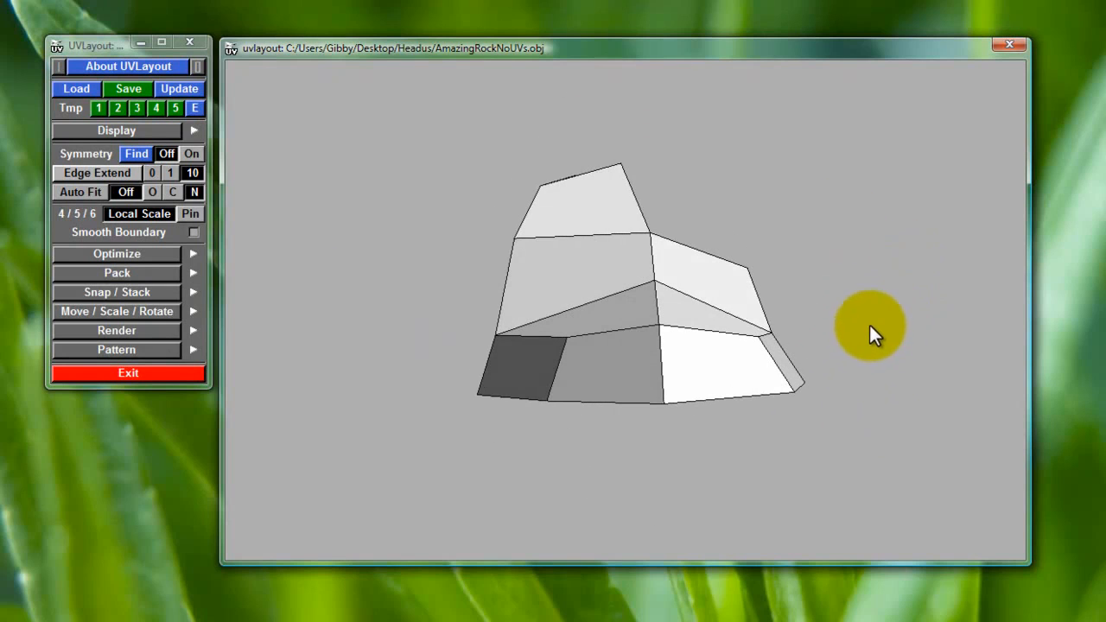
drag(895, 221, 818, 317)
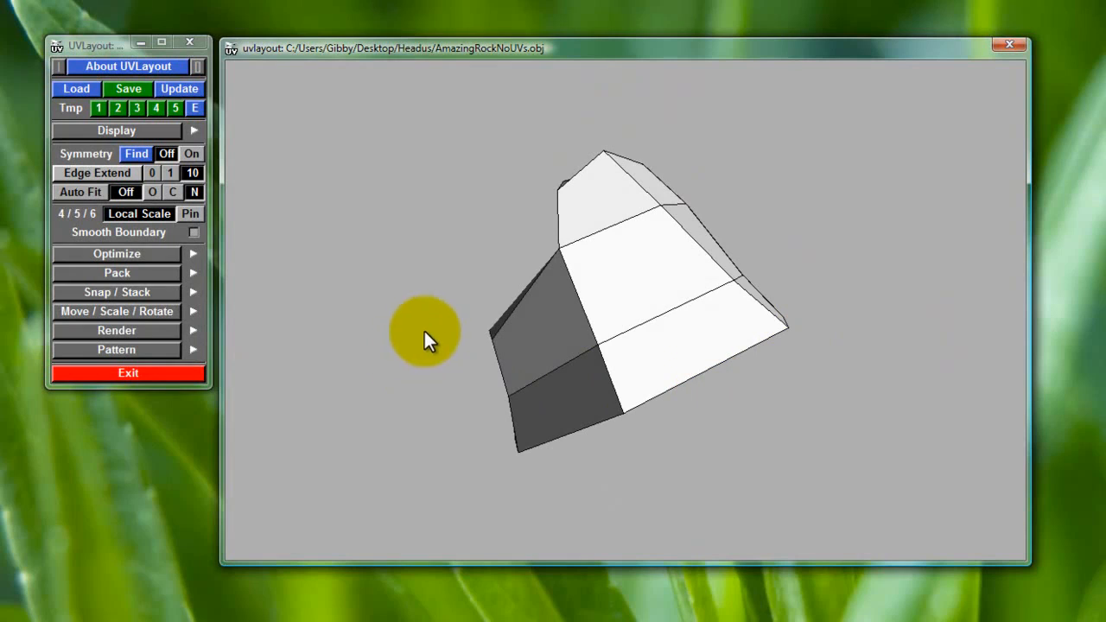
drag(424, 331, 864, 427)
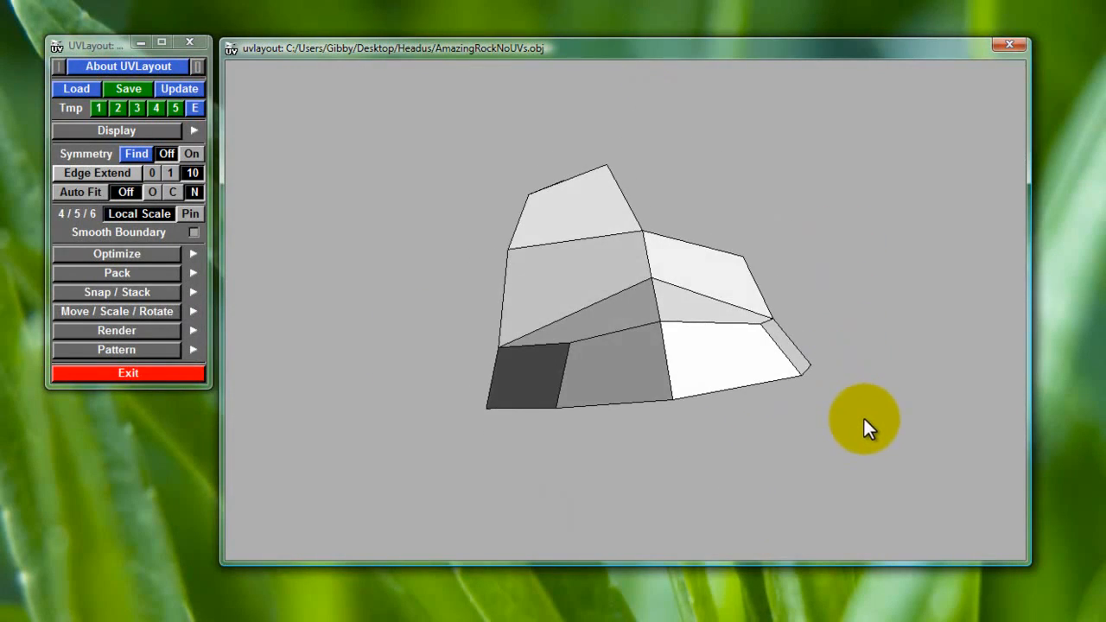
drag(918, 305, 533, 371)
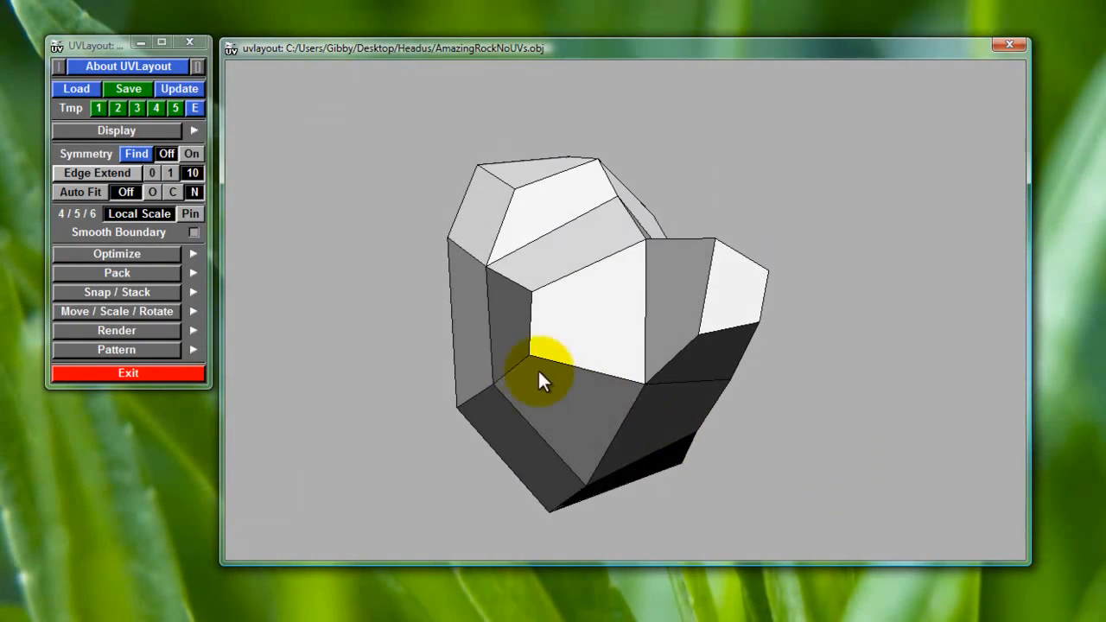
drag(432, 309, 772, 386)
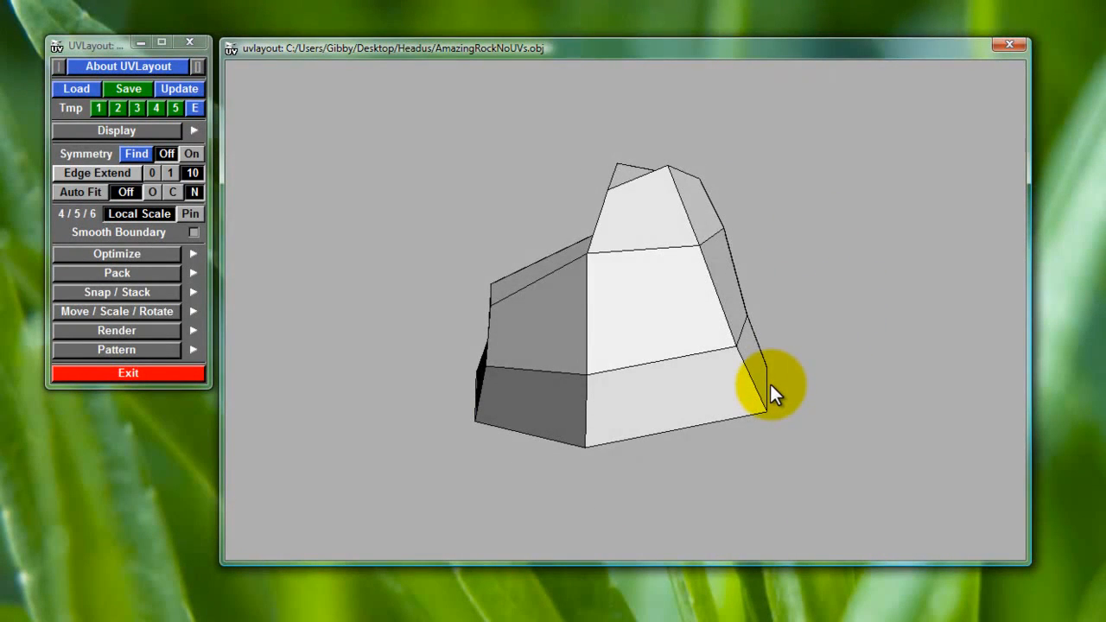
drag(596, 399, 821, 432)
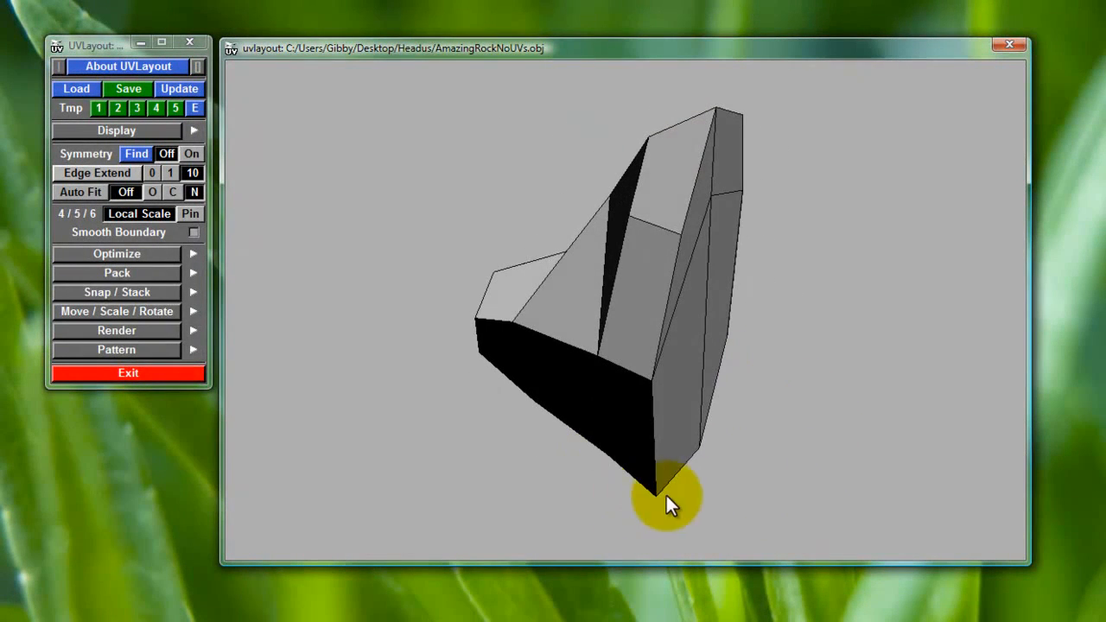
drag(713, 436, 388, 102)
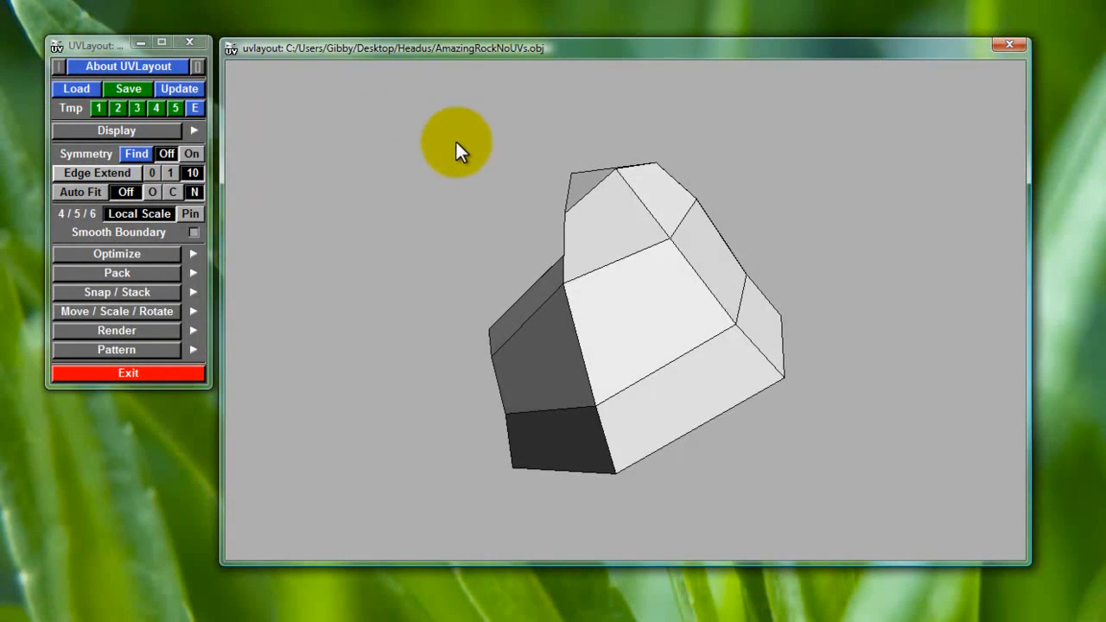
Mark the edge loop around the rock's flat base for cutting, starting from one edge on its rim
drag(357, 184, 815, 284)
drag(391, 320, 773, 467)
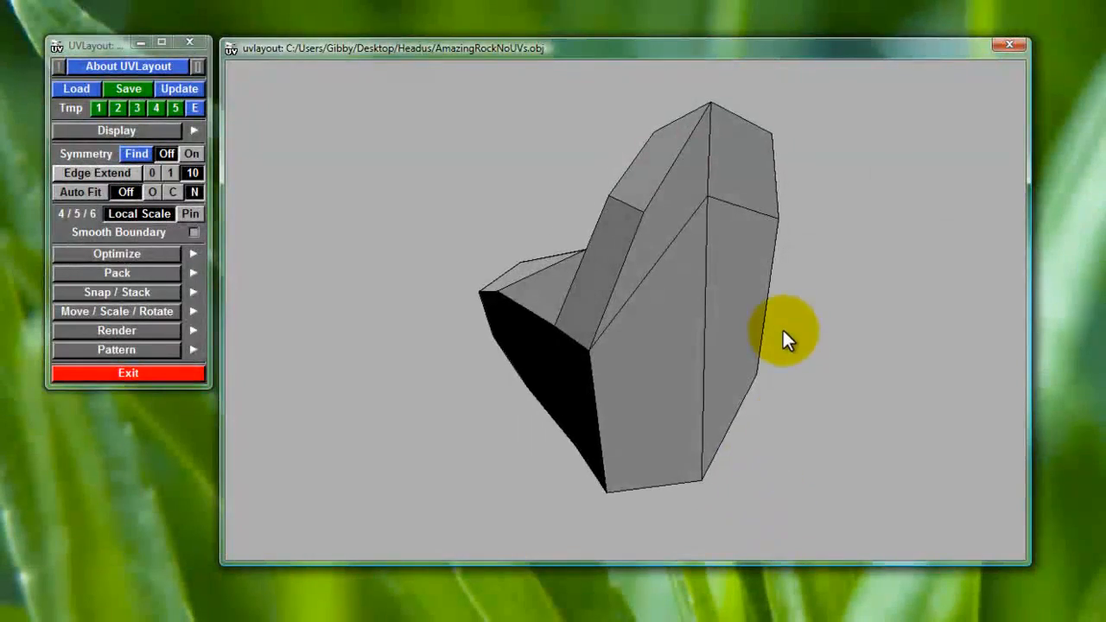
drag(507, 223, 499, 246)
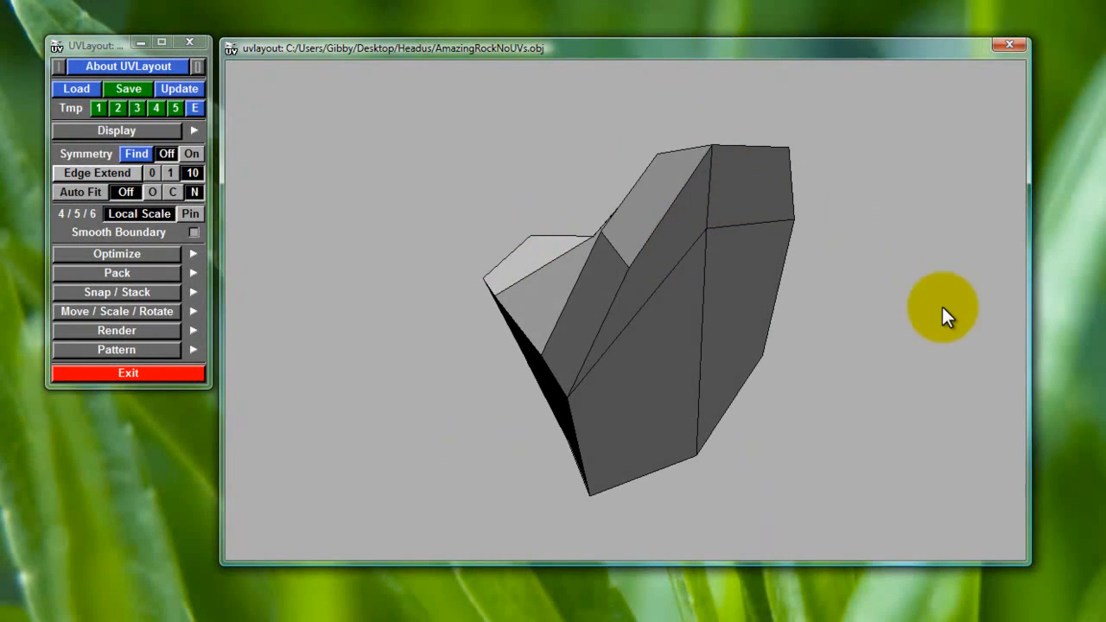
drag(942, 308, 883, 262)
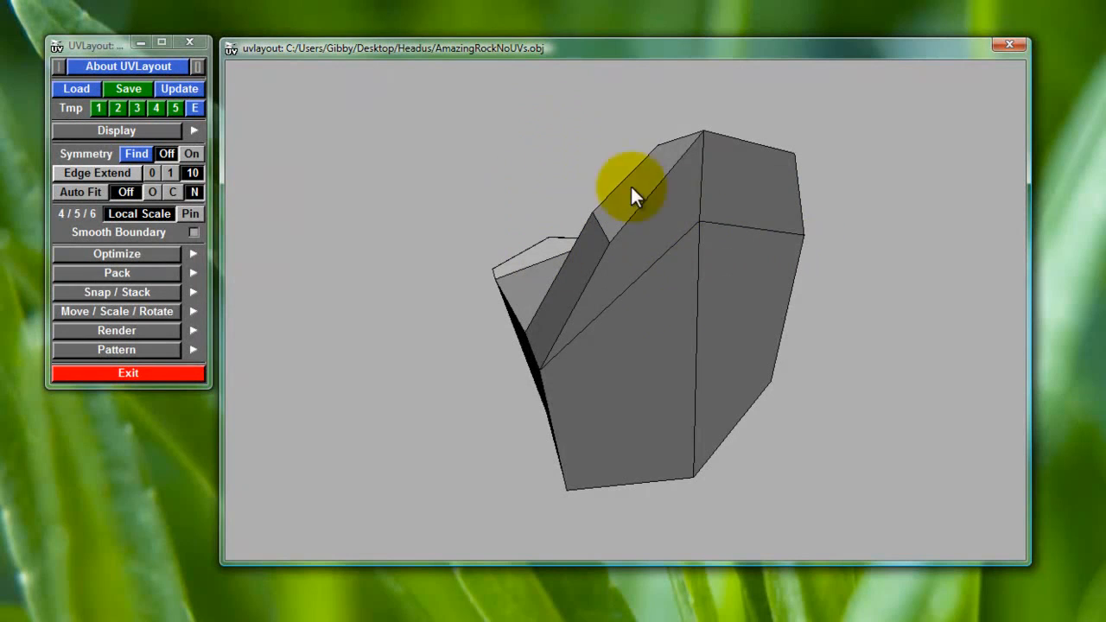
right_drag(874, 290, 893, 332)
middle_drag(892, 332, 866, 338)
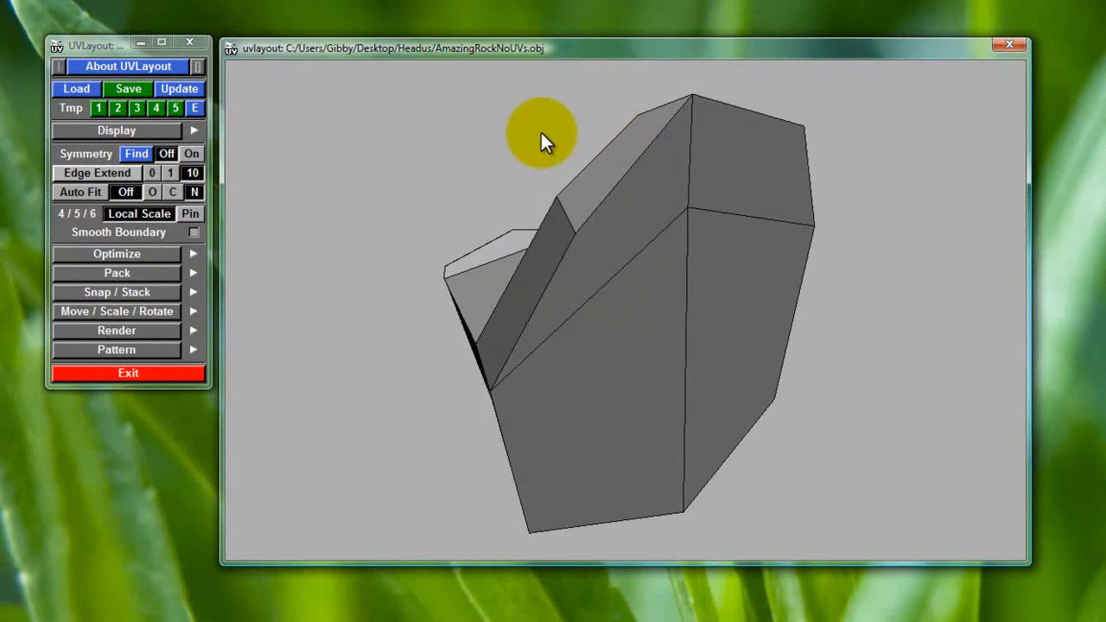
drag(544, 141, 558, 148)
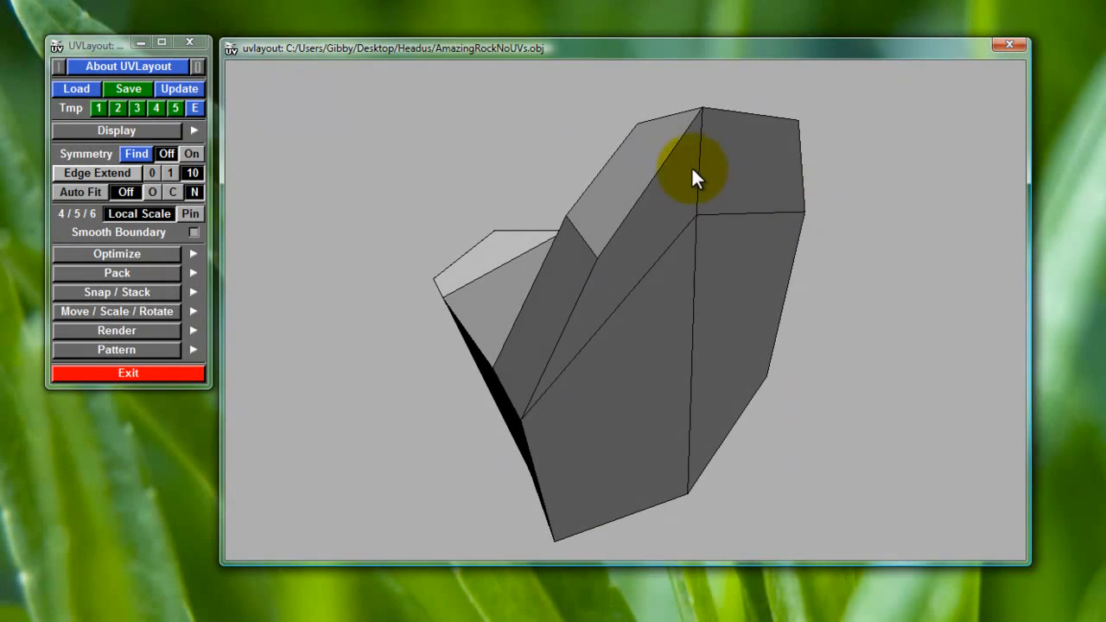
right_drag(886, 181, 896, 234)
drag(829, 224, 876, 247)
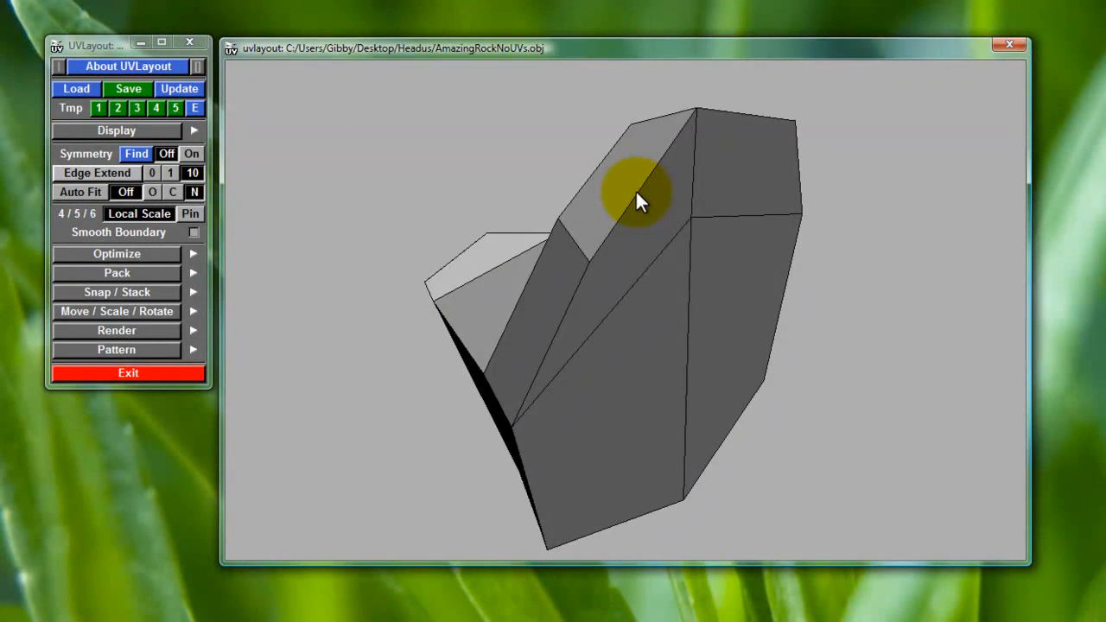
key(c)
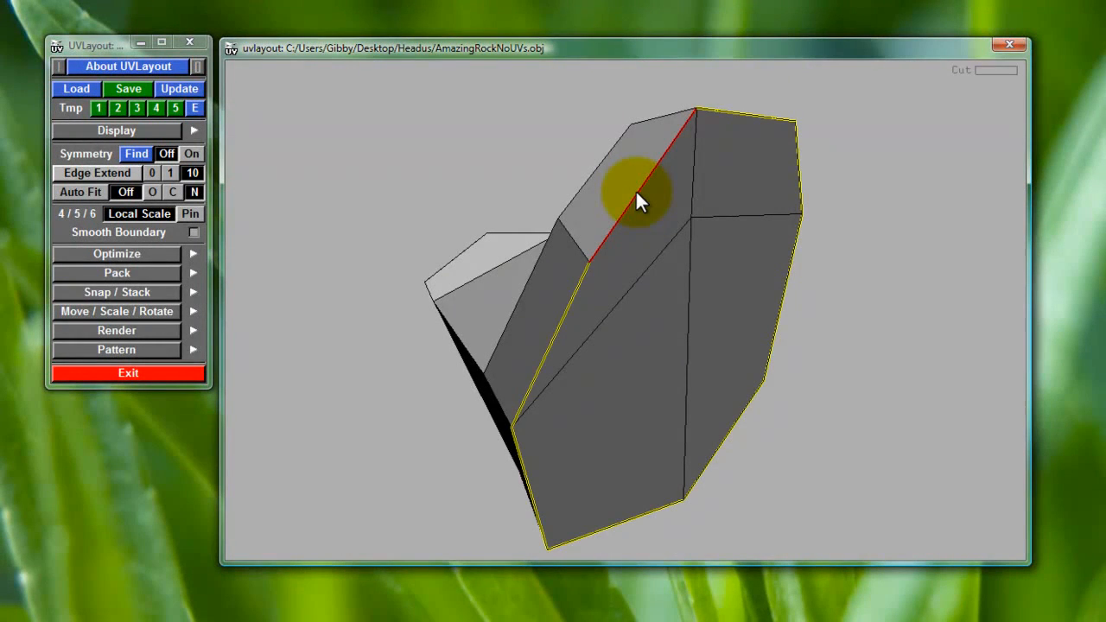
Check the marked loop around the rock's base from several angles and detach the base as a separate piece
drag(934, 256, 674, 168)
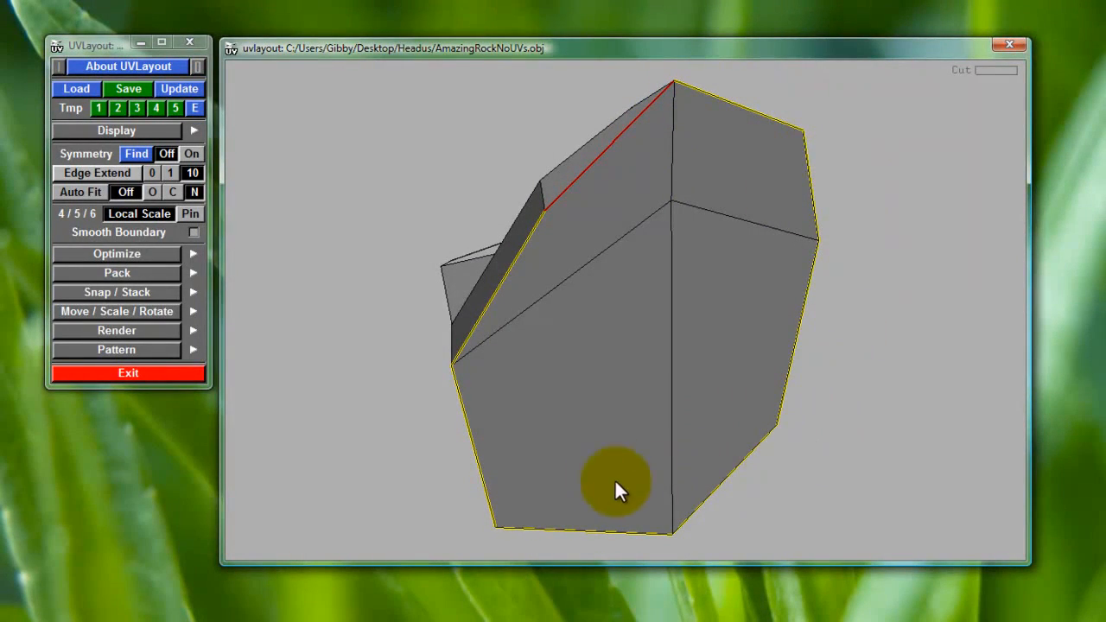
drag(918, 298, 725, 213)
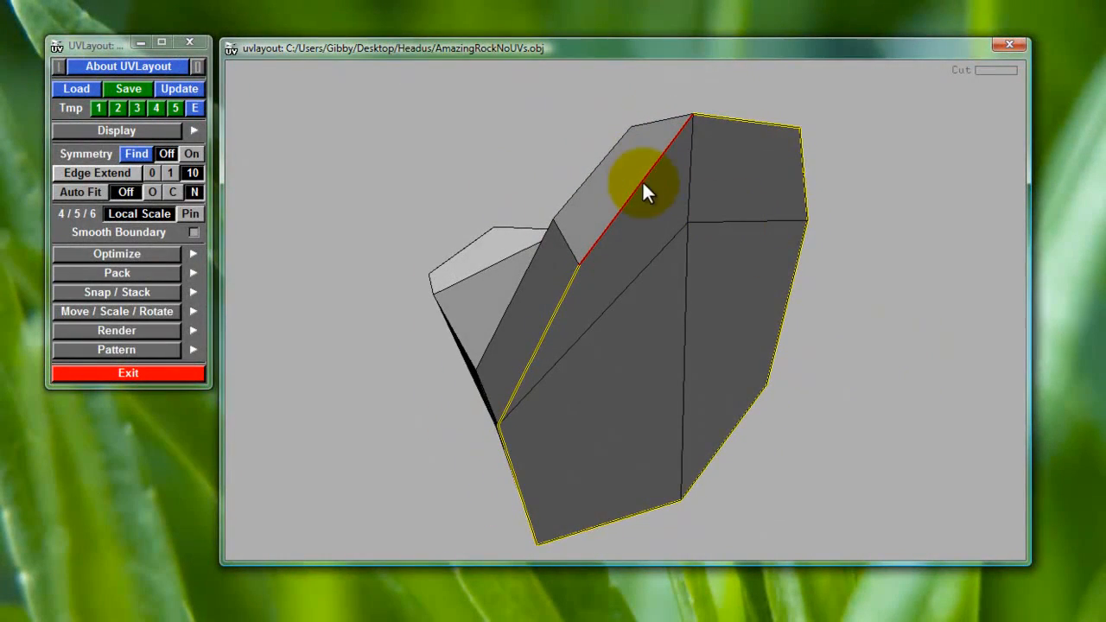
drag(765, 363, 775, 411)
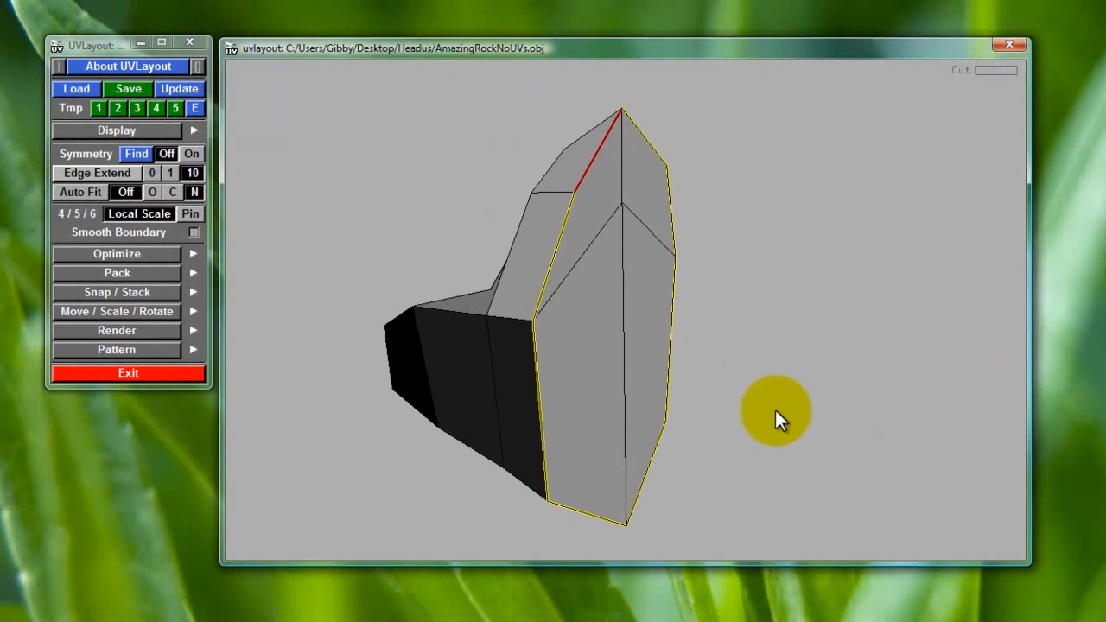
drag(662, 226, 691, 225)
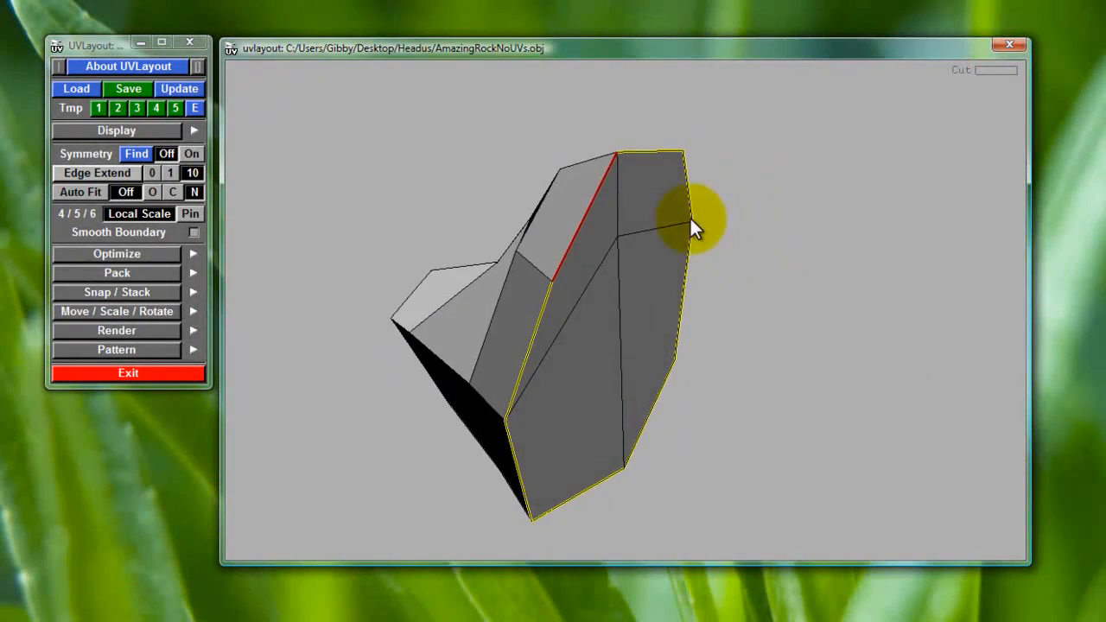
drag(692, 389, 746, 358)
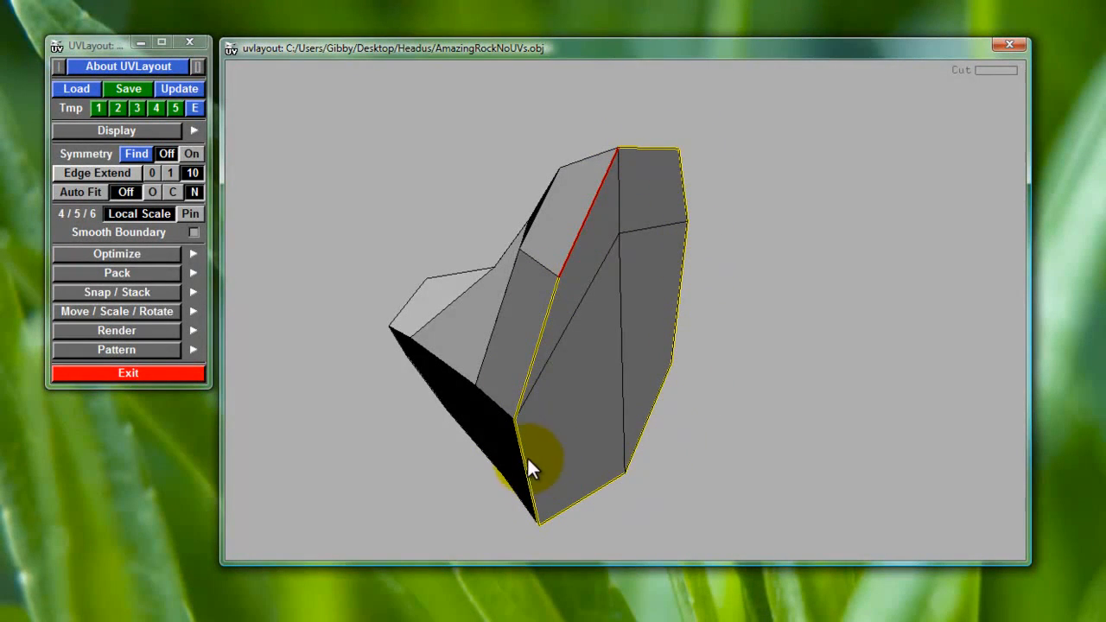
drag(530, 386, 793, 303)
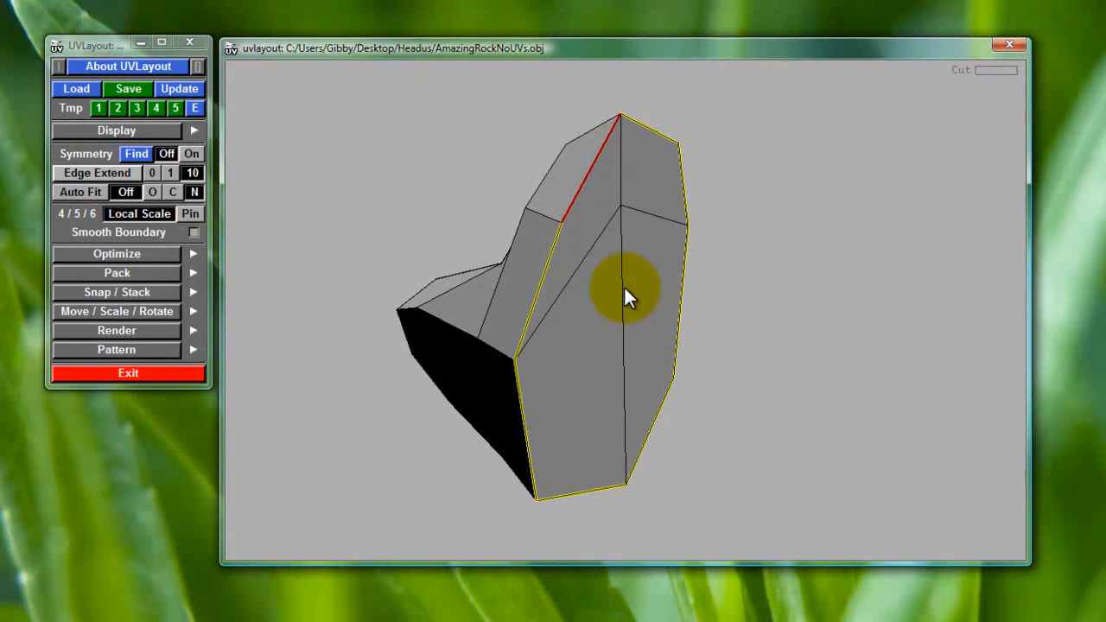
drag(801, 387, 647, 302)
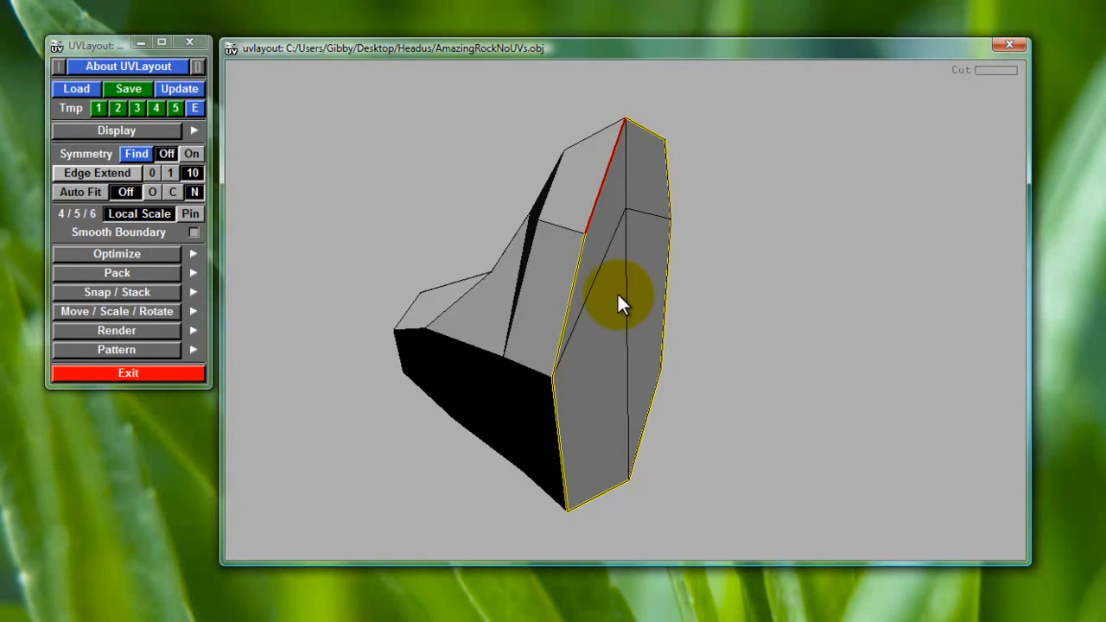
key(d)
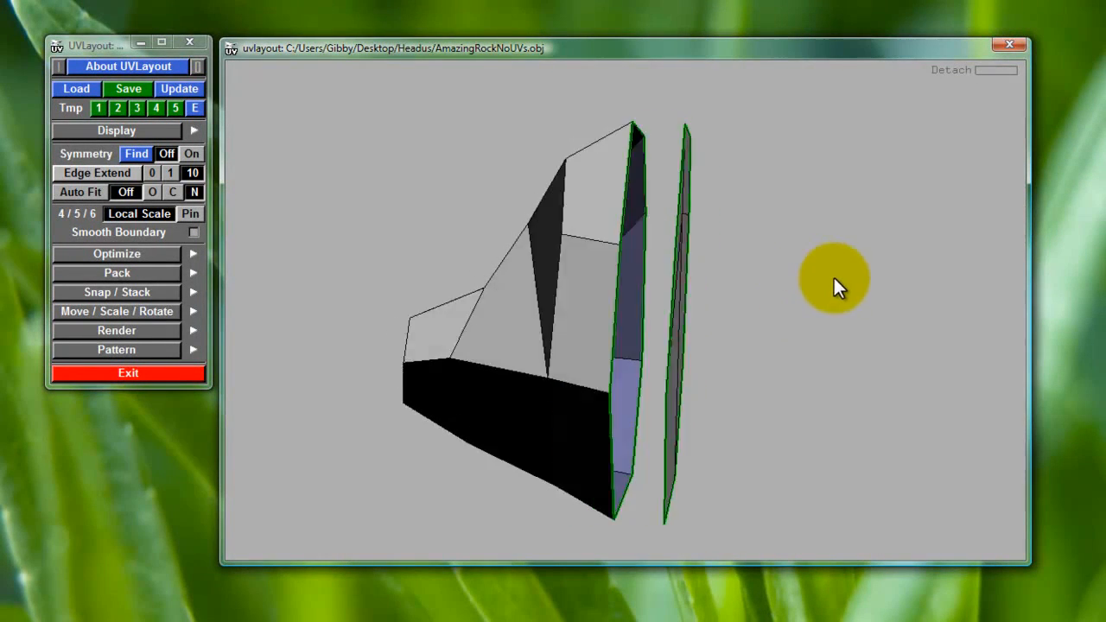
Mark an edge across the foot of the rock's tall peak for cutting
drag(834, 279, 841, 316)
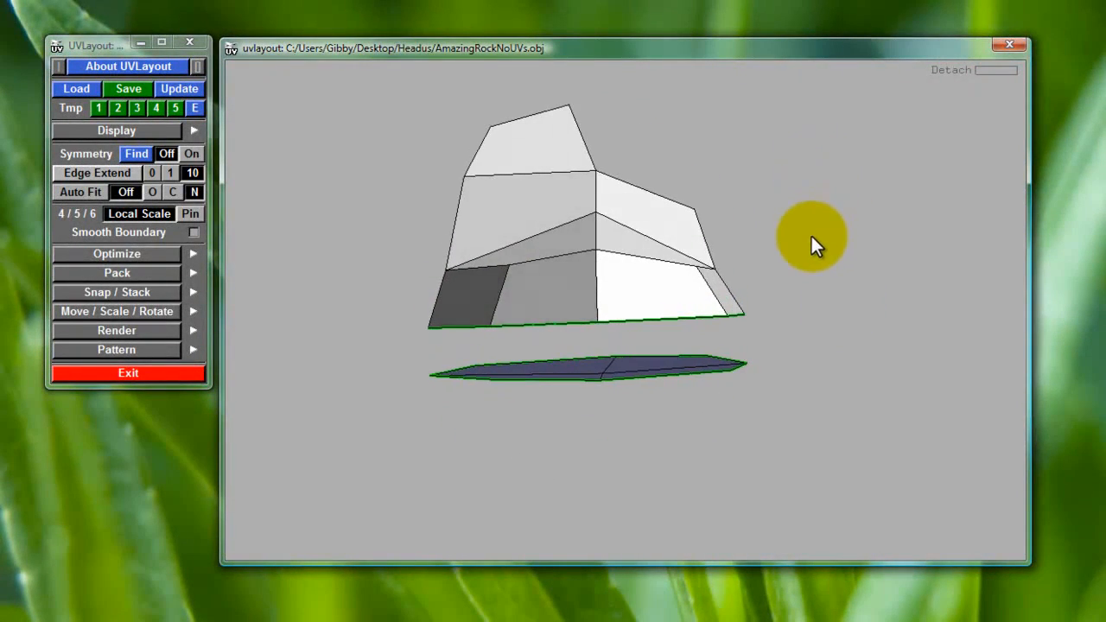
drag(323, 178, 737, 212)
drag(819, 291, 856, 321)
drag(760, 228, 840, 363)
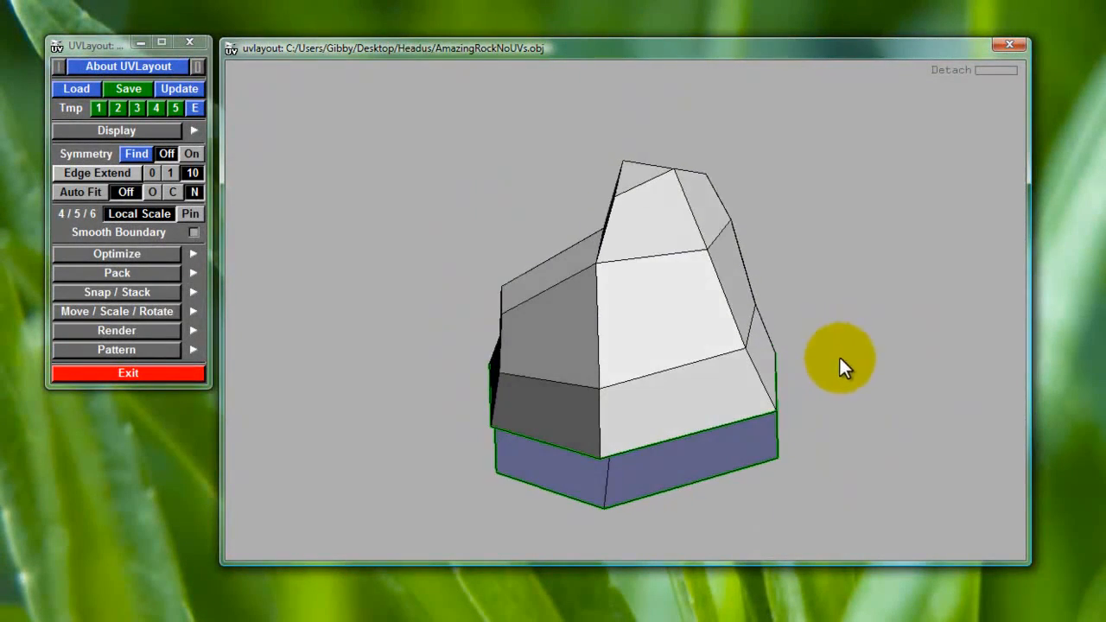
drag(624, 276, 823, 277)
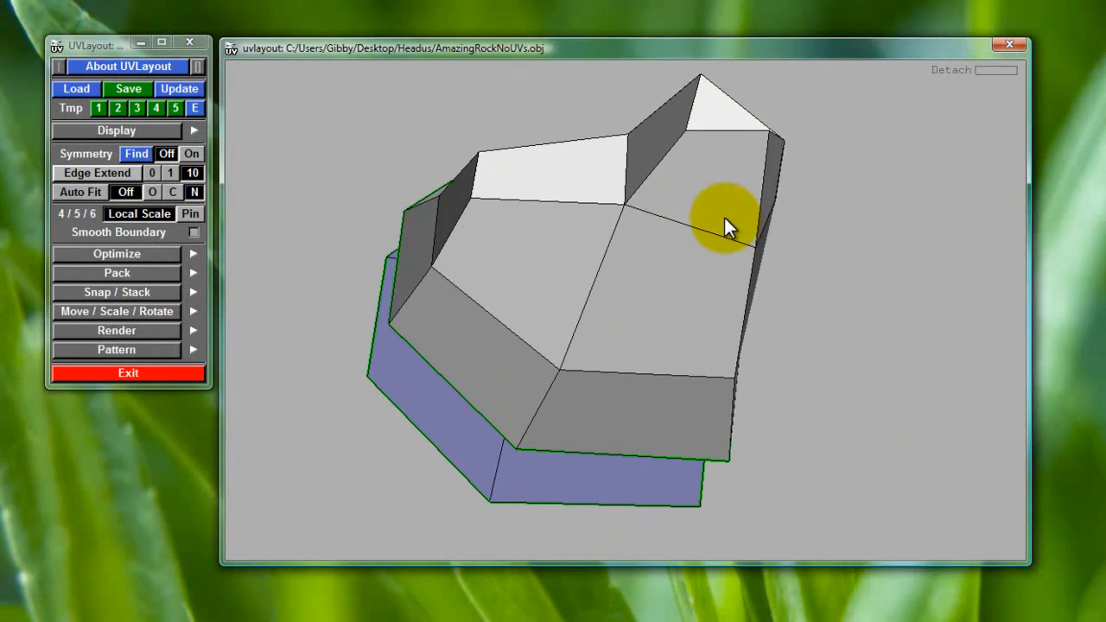
key(c)
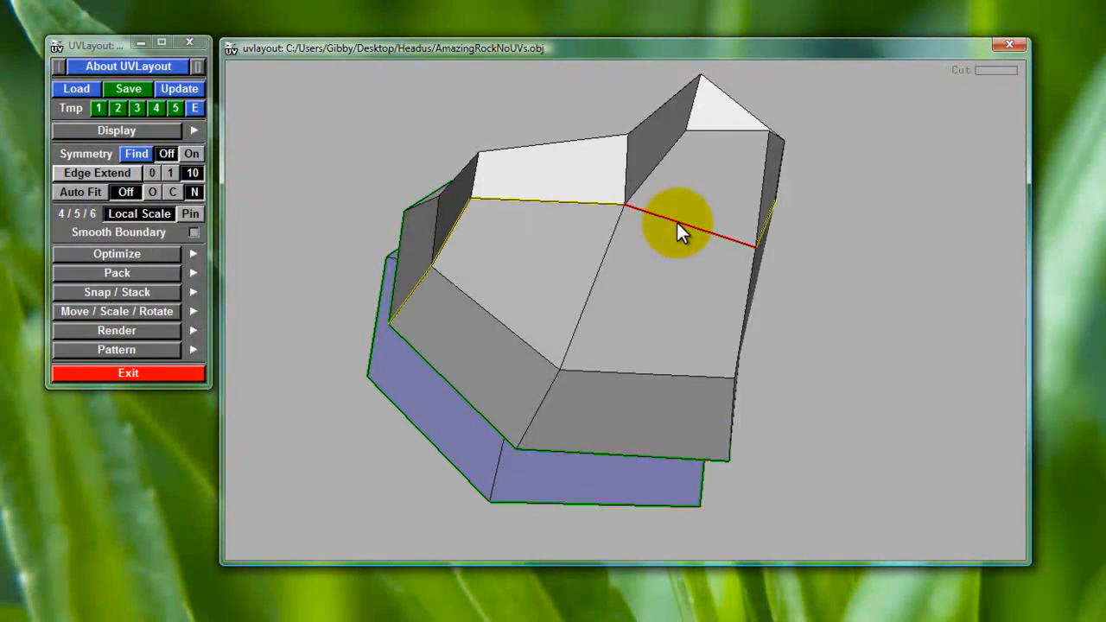
Mark the remaining edges around the foot of the tall peak so the cut forms a closed loop
drag(868, 272, 825, 274)
drag(454, 242, 429, 253)
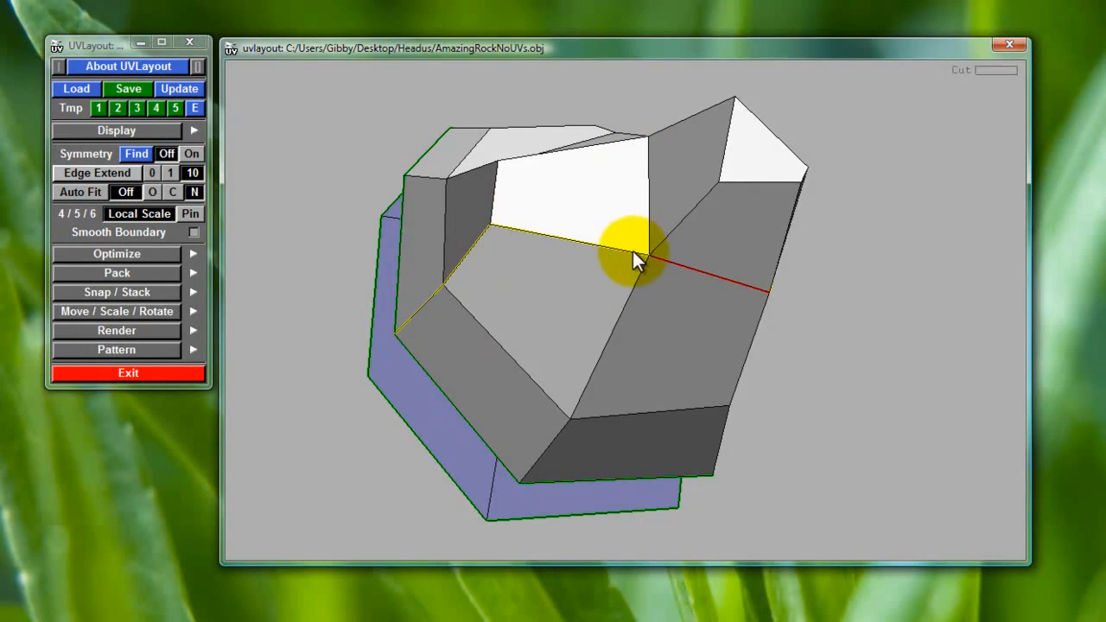
drag(950, 302, 592, 276)
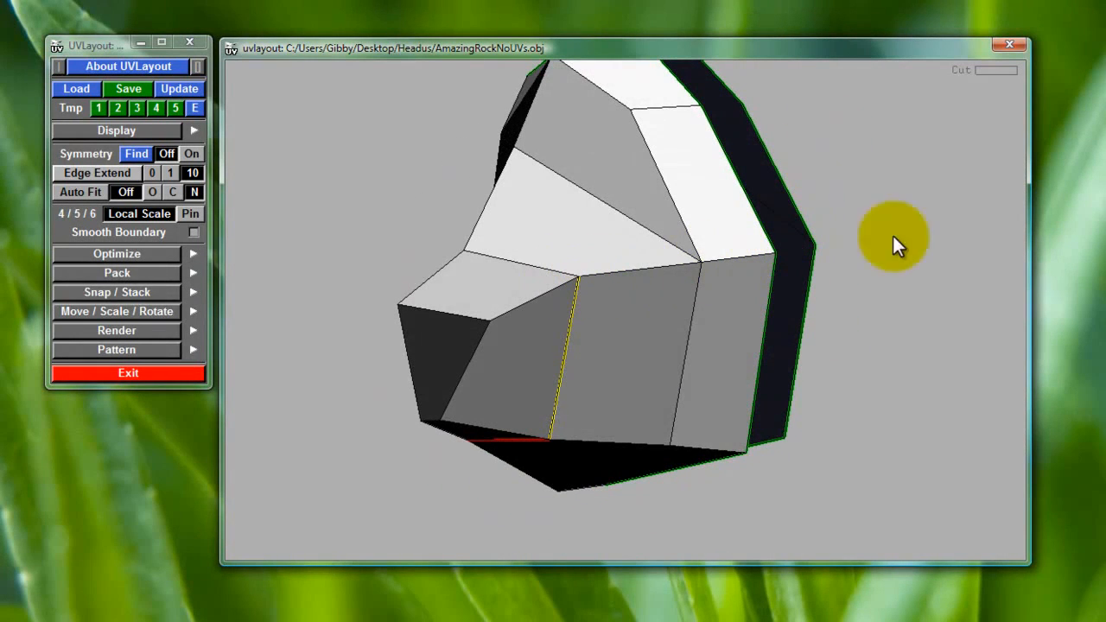
drag(882, 394, 893, 192)
drag(963, 183, 774, 305)
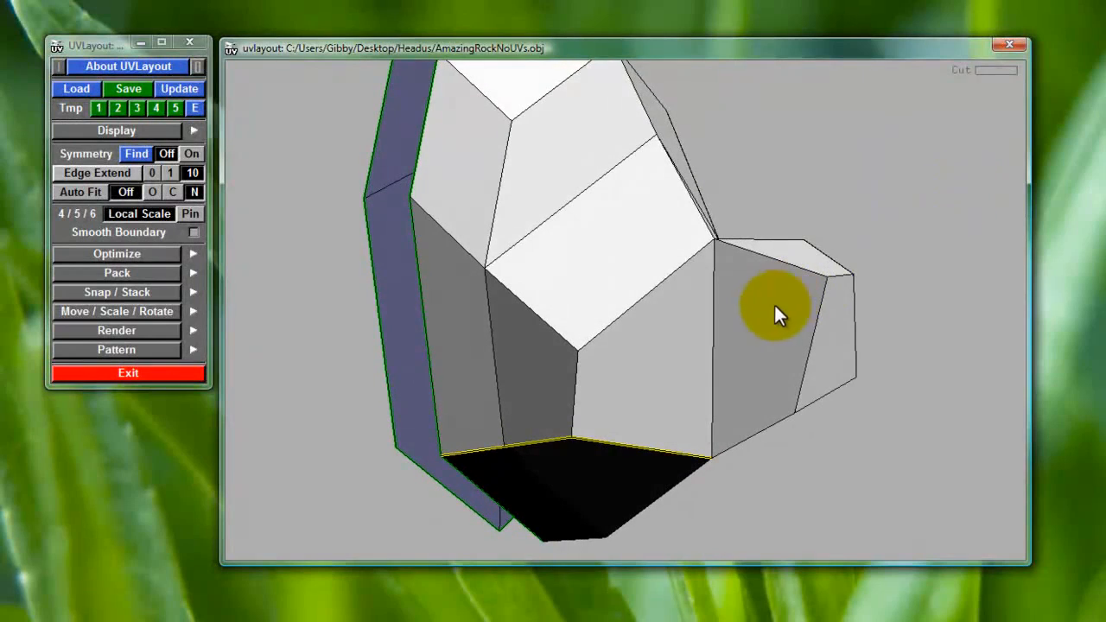
key(c)
drag(713, 336, 626, 329)
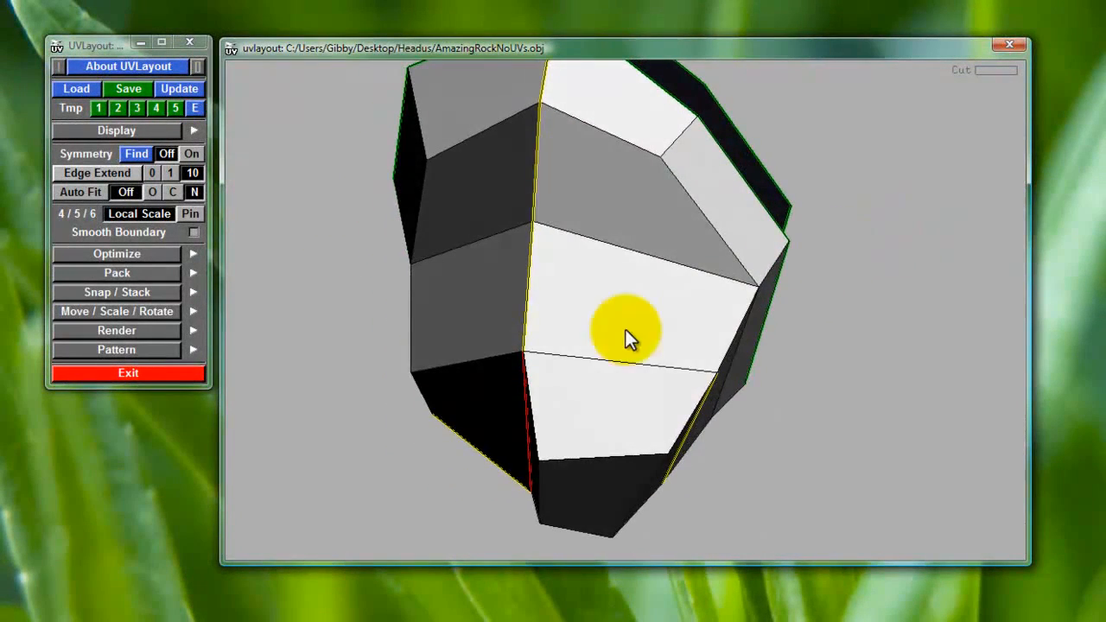
key(c)
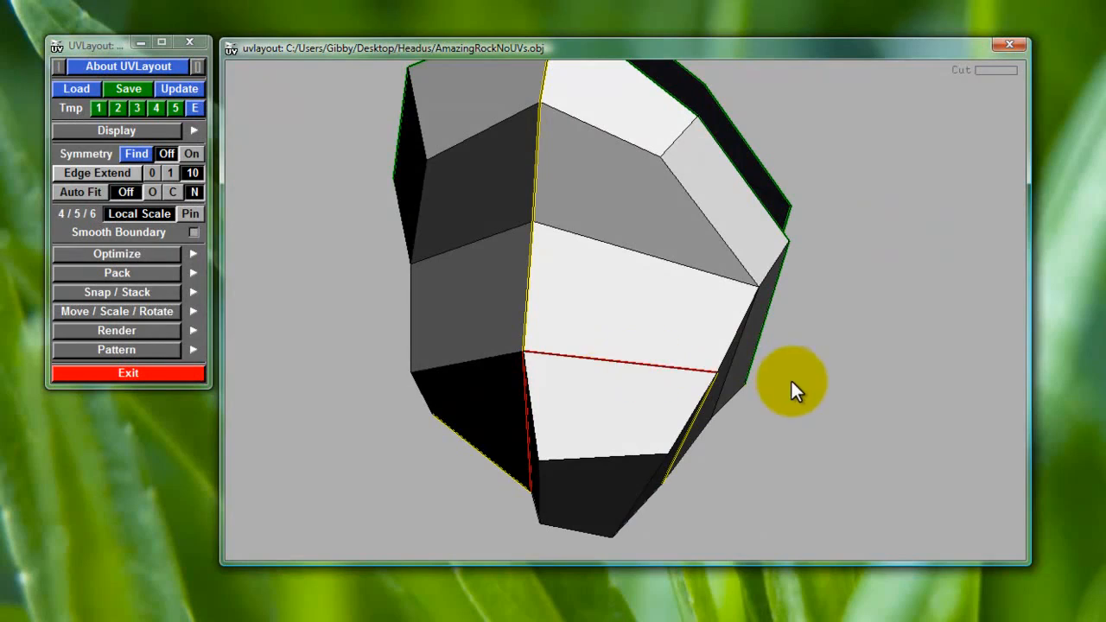
drag(791, 378, 731, 137)
key(c)
Weld the unwanted yellow edges outside the peak's cut loop, on both sides of the rock body
drag(849, 303, 748, 284)
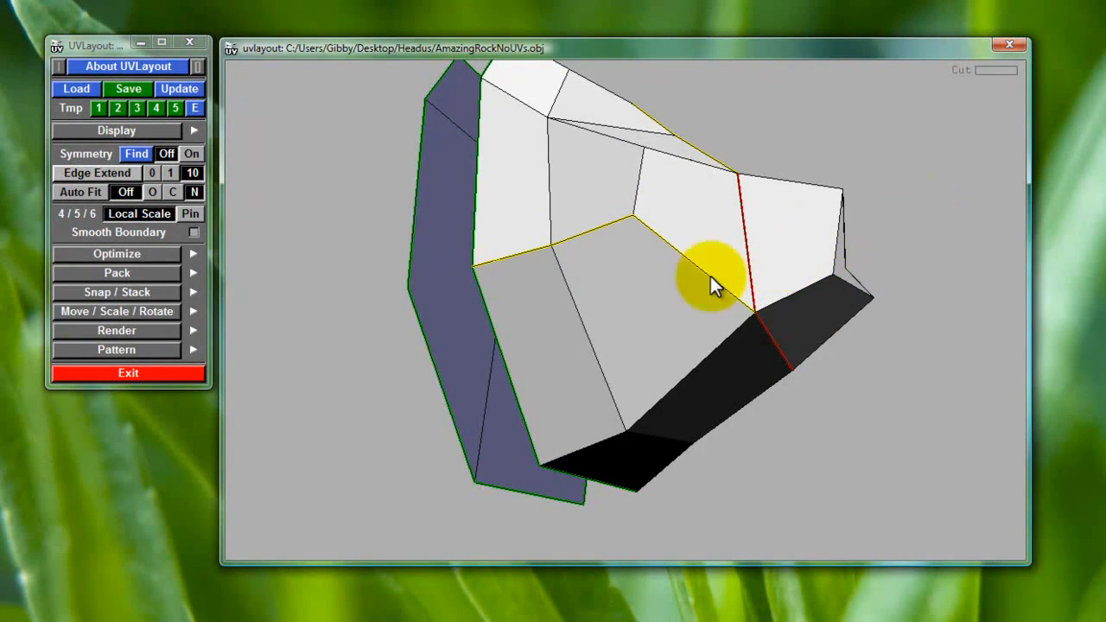
drag(971, 190, 920, 226)
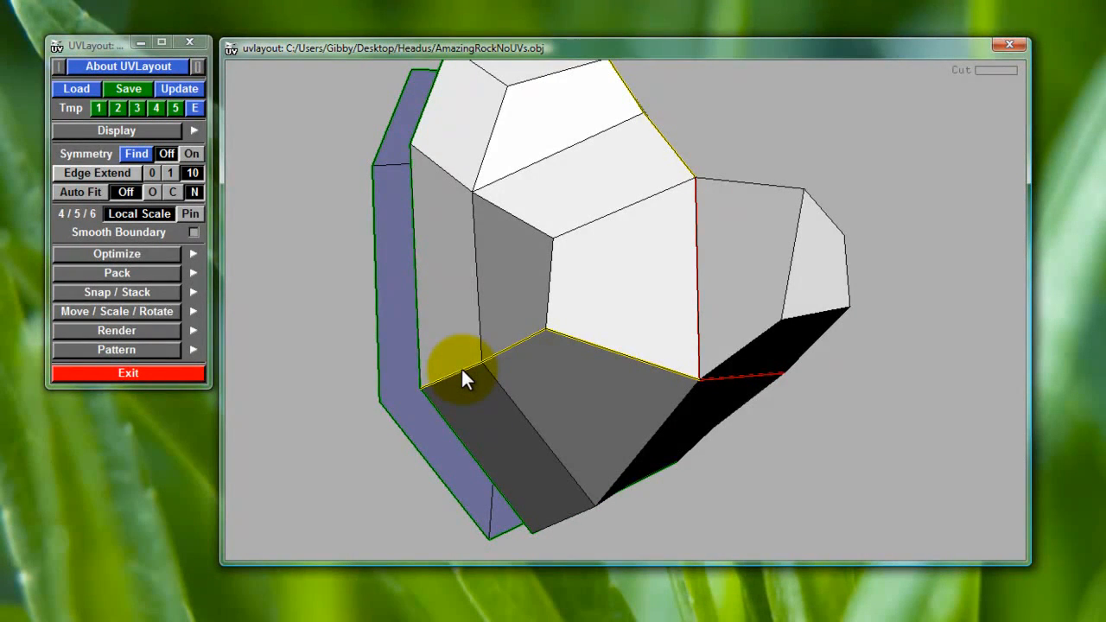
key(w)
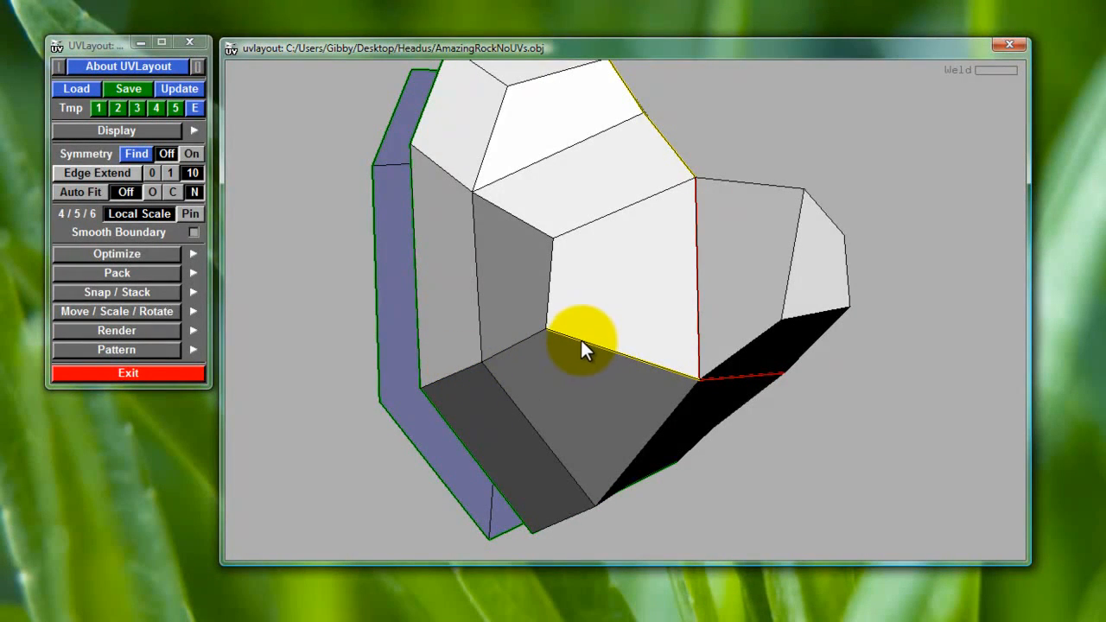
key(w)
drag(913, 315, 881, 430)
key(w)
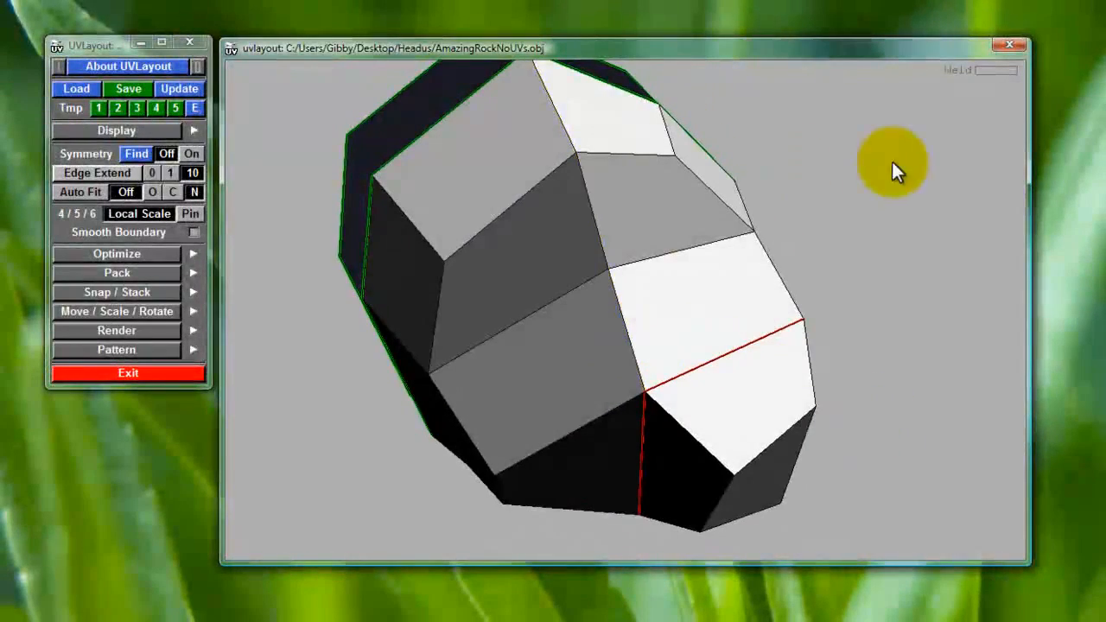
Detach the tall peak from the rock body along the red cut loop
drag(892, 161, 673, 184)
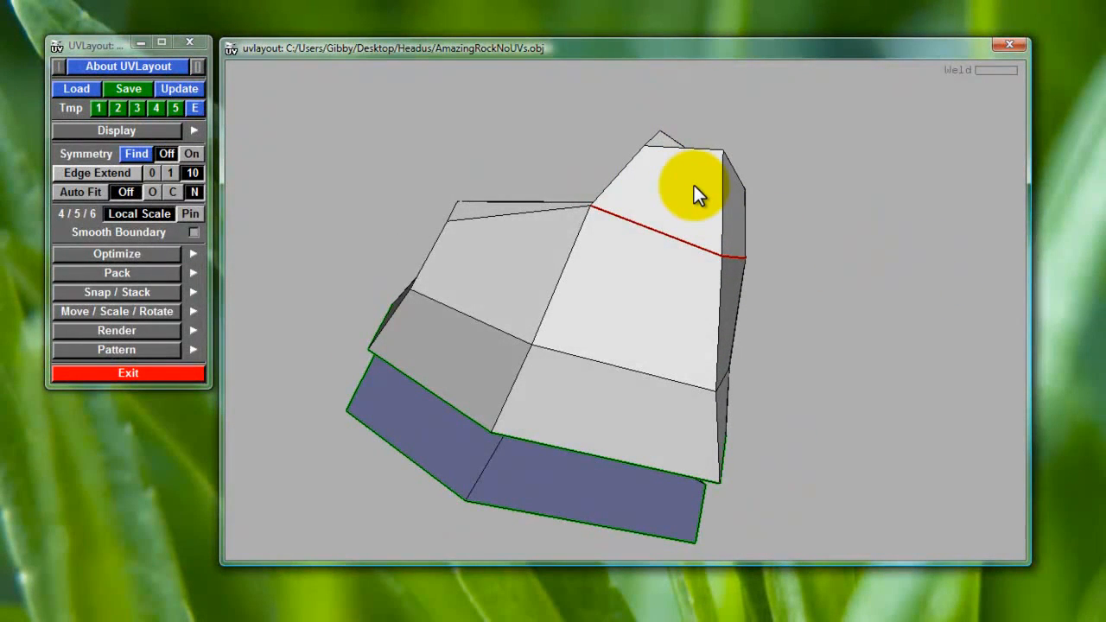
key(Return)
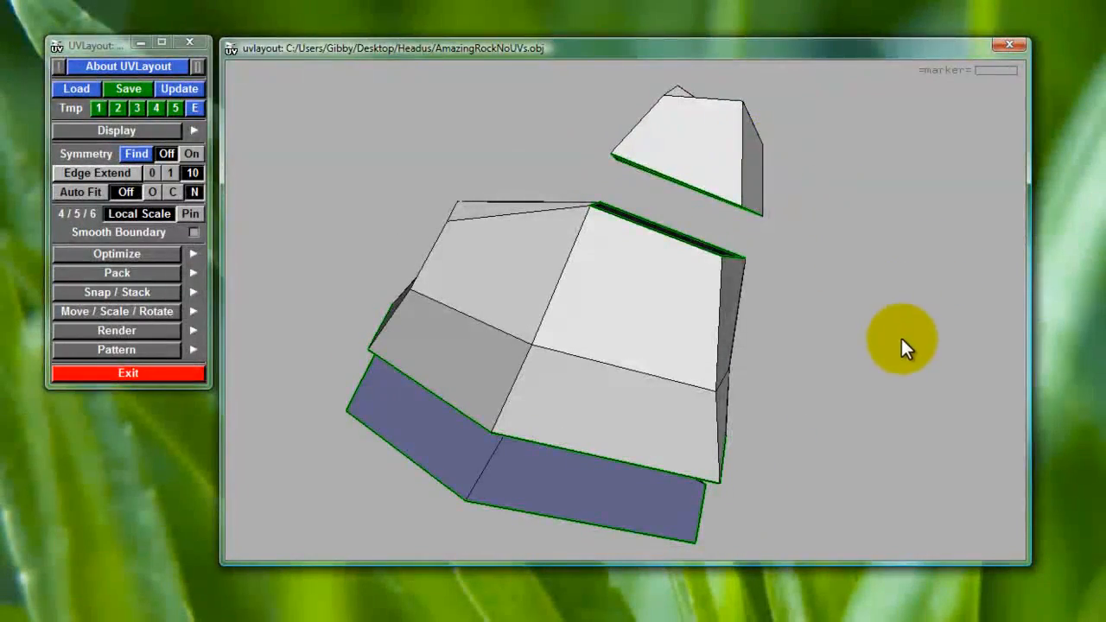
drag(903, 348, 722, 378)
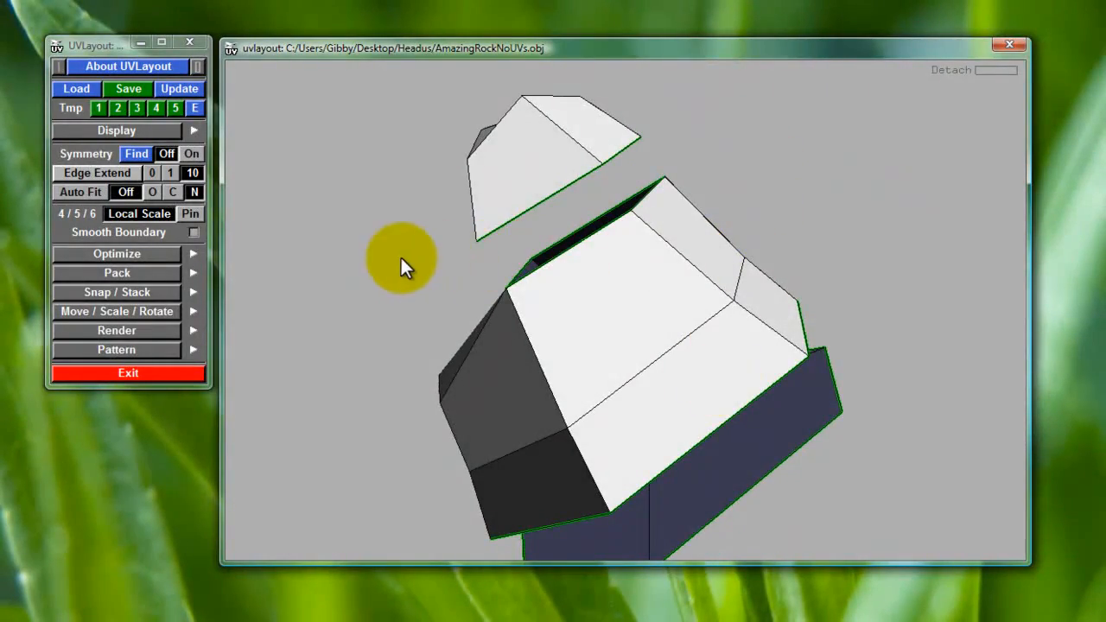
Mark a seam down one side of the middle rock section, from its upper opening to its lower rim
drag(400, 258, 446, 258)
drag(869, 301, 672, 303)
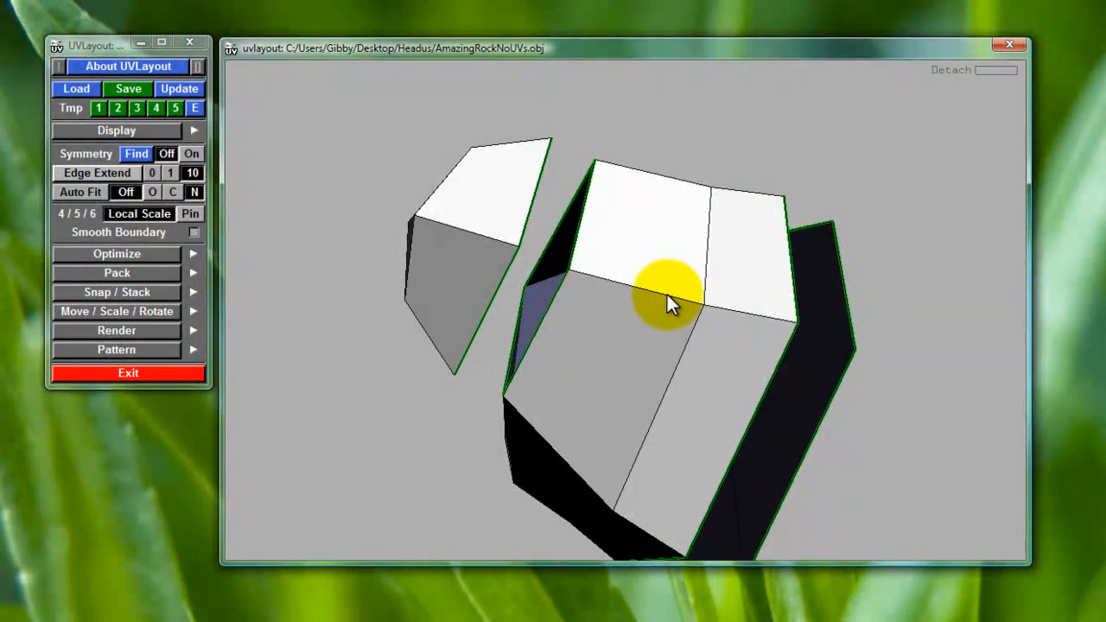
key(c)
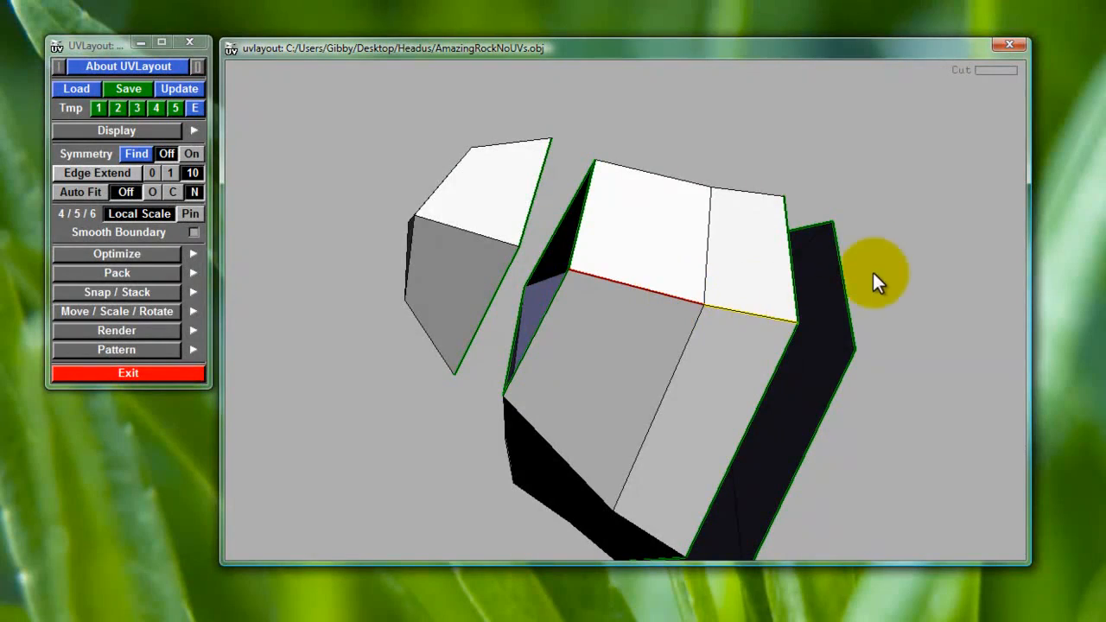
drag(876, 279, 446, 307)
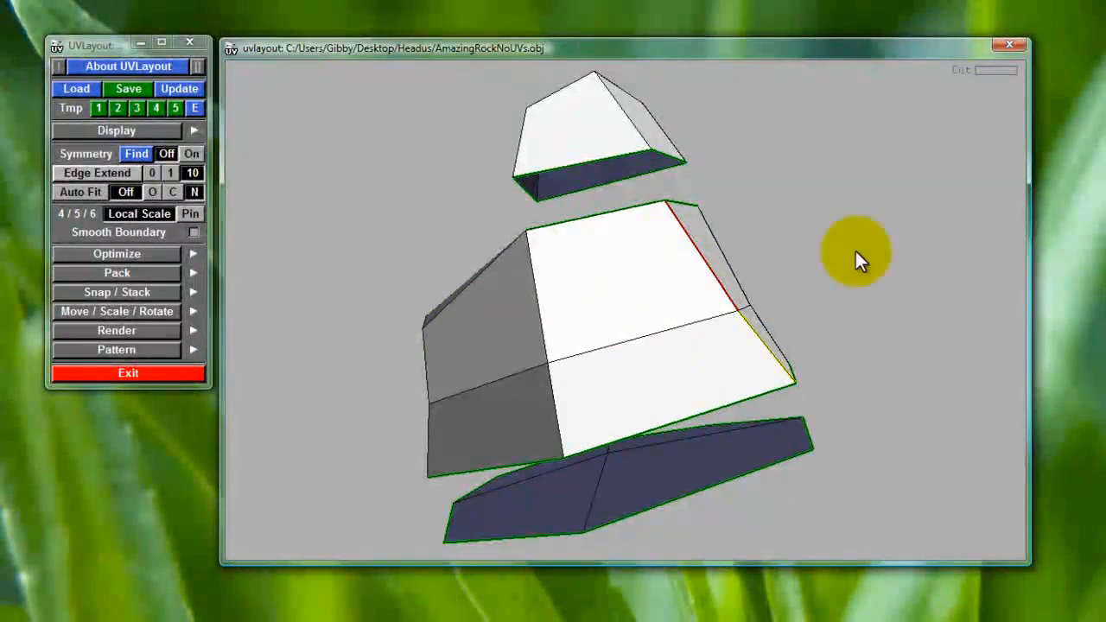
drag(855, 250, 739, 323)
drag(813, 172, 786, 298)
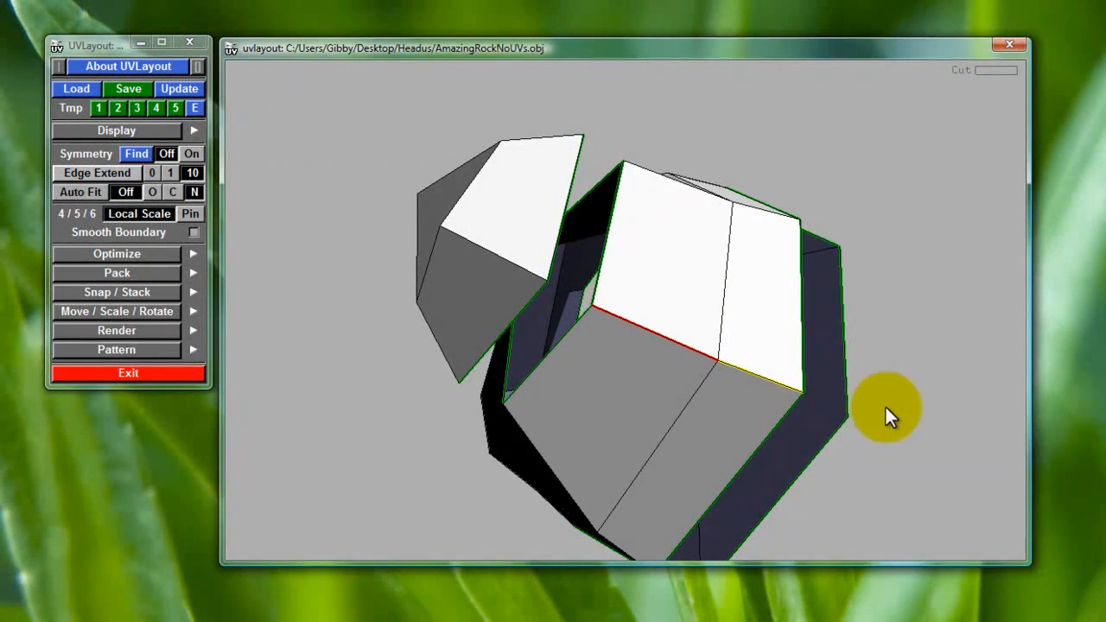
Cut the last yellow edge so the red seam on the middle rock section runs down to its lower rim
drag(740, 149, 728, 162)
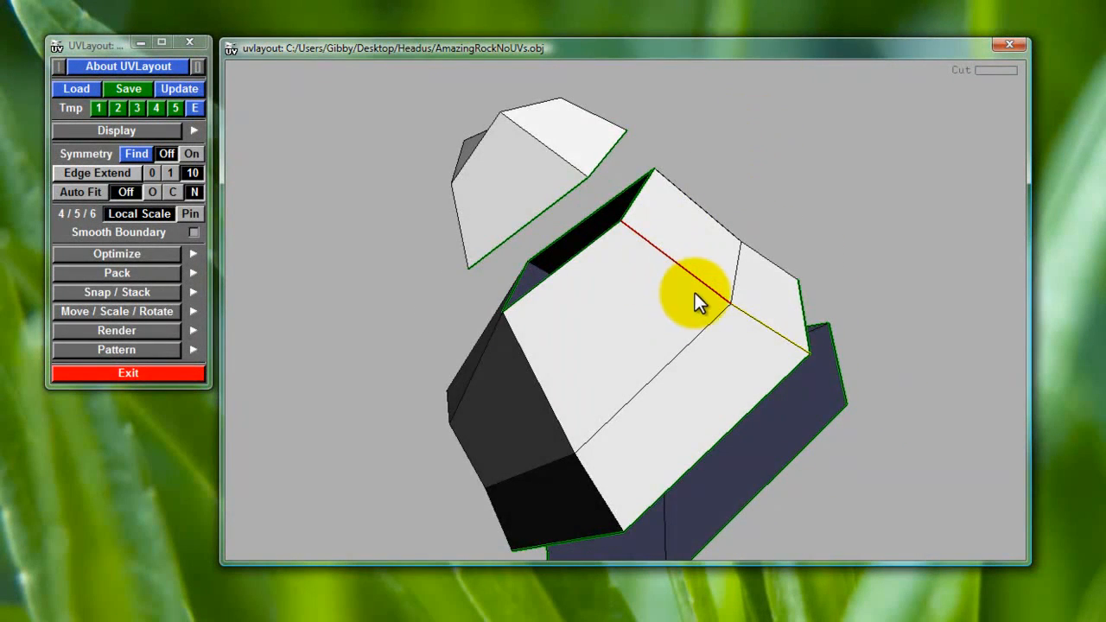
key(c)
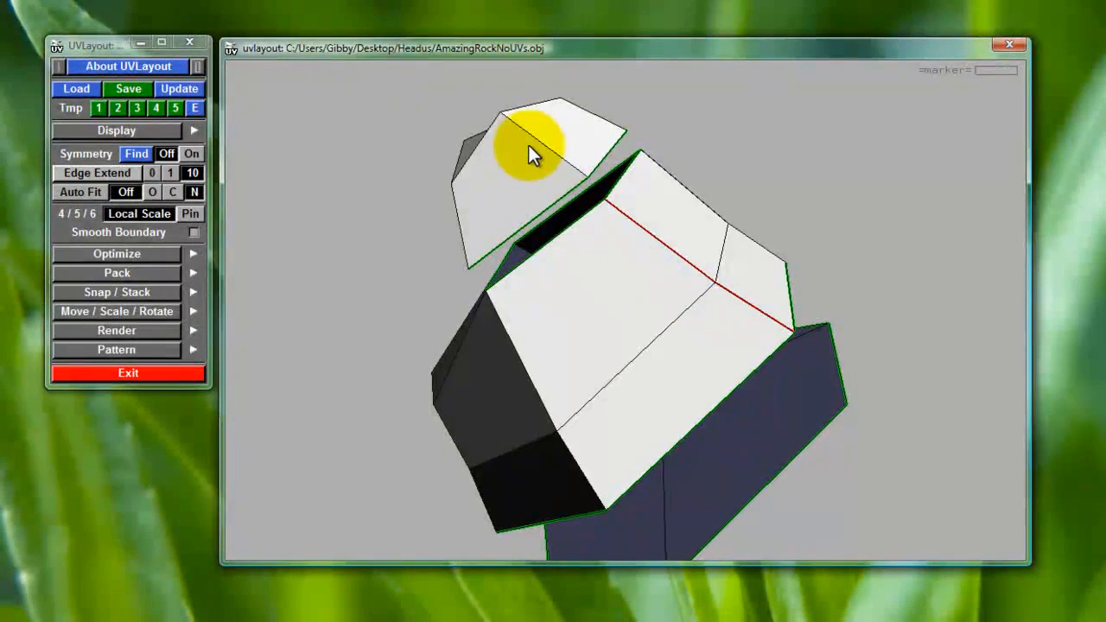
drag(545, 159, 627, 212)
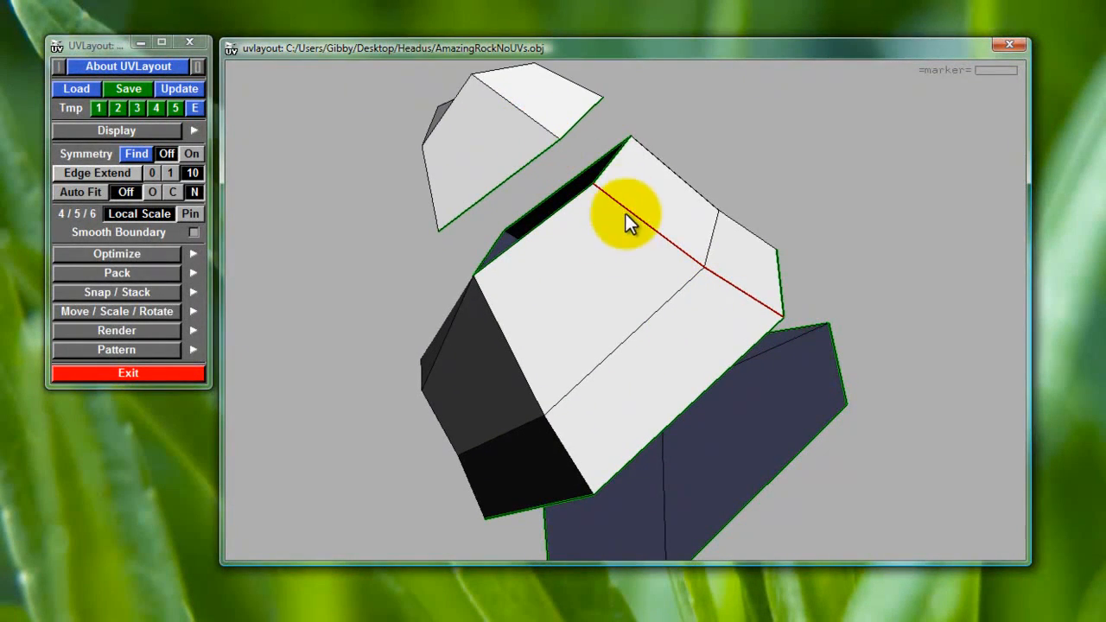
drag(897, 238, 767, 239)
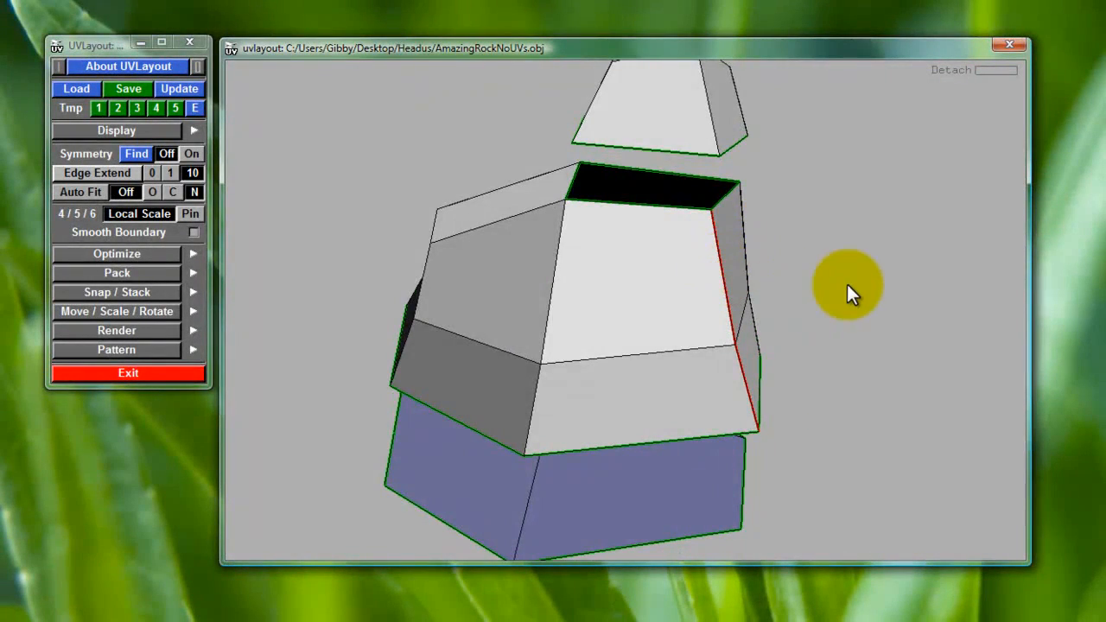
Split the middle rock section open along its red seam
drag(851, 294, 722, 307)
drag(826, 250, 668, 262)
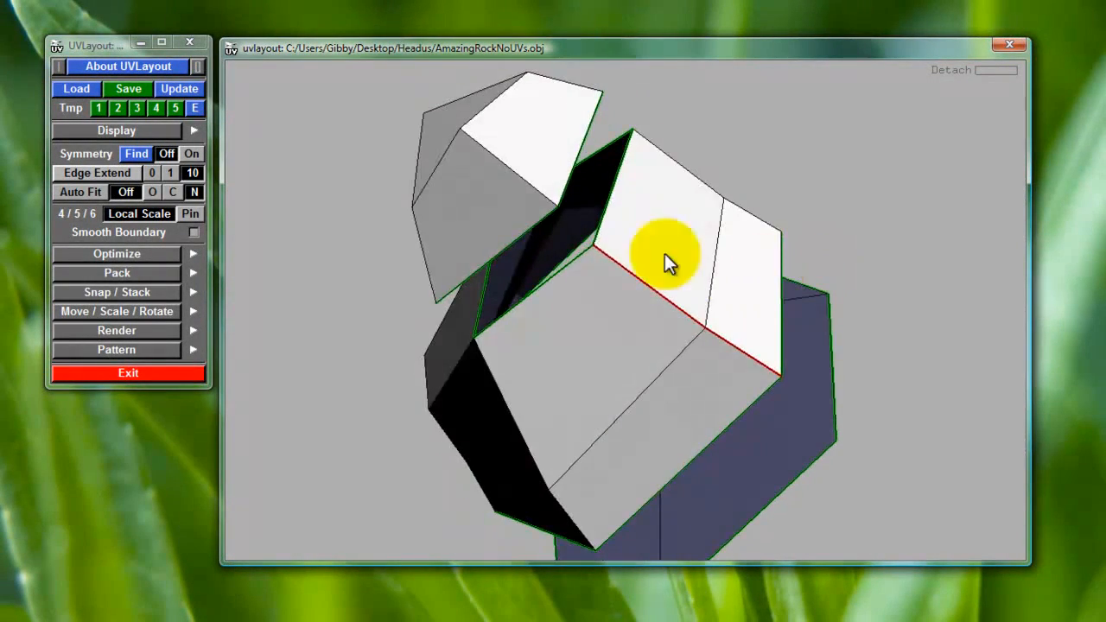
drag(847, 324, 892, 273)
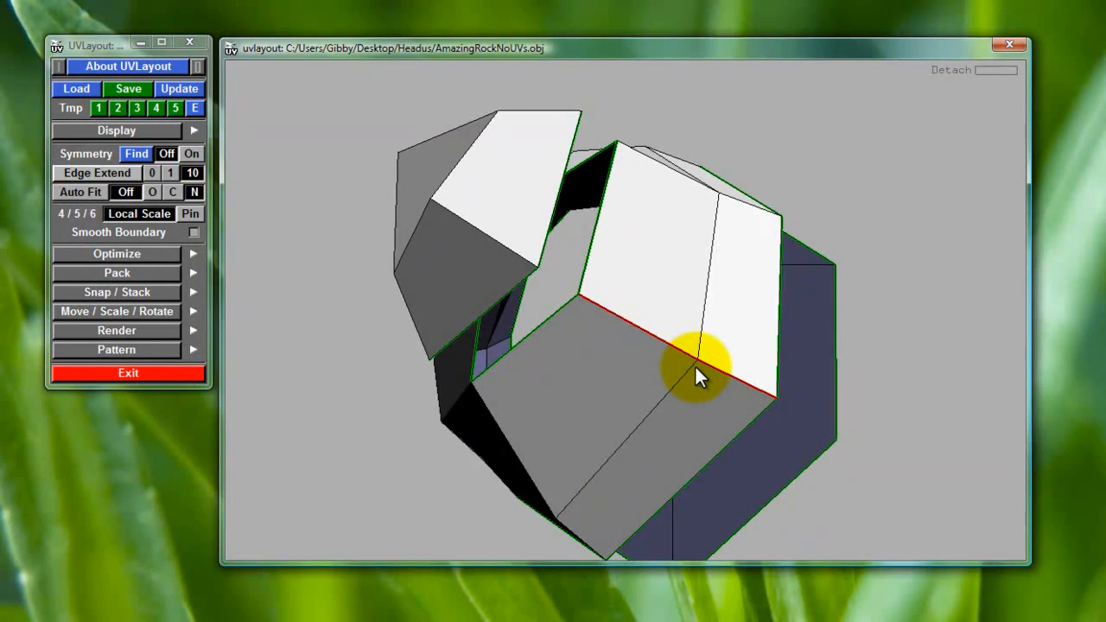
key(Return)
drag(899, 347, 213, 154)
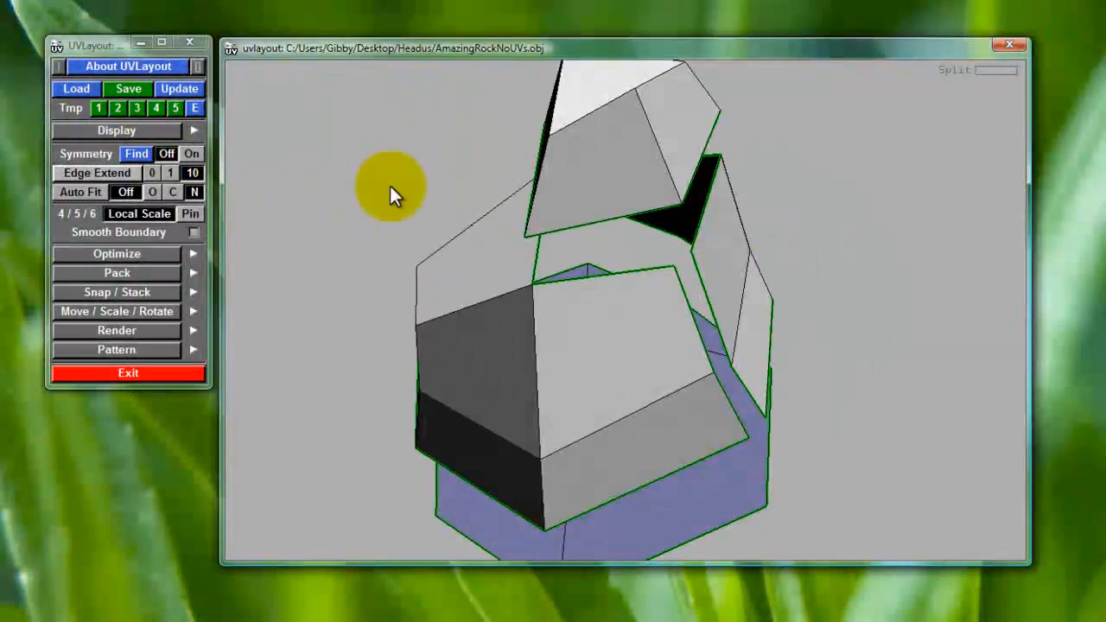
drag(389, 186, 883, 280)
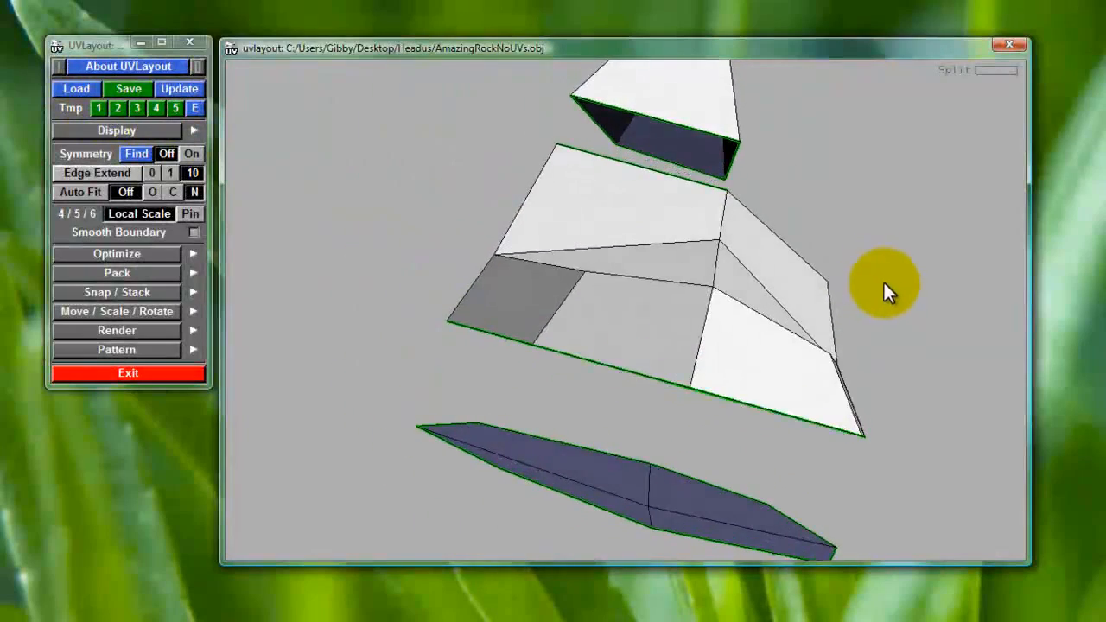
drag(605, 497, 784, 229)
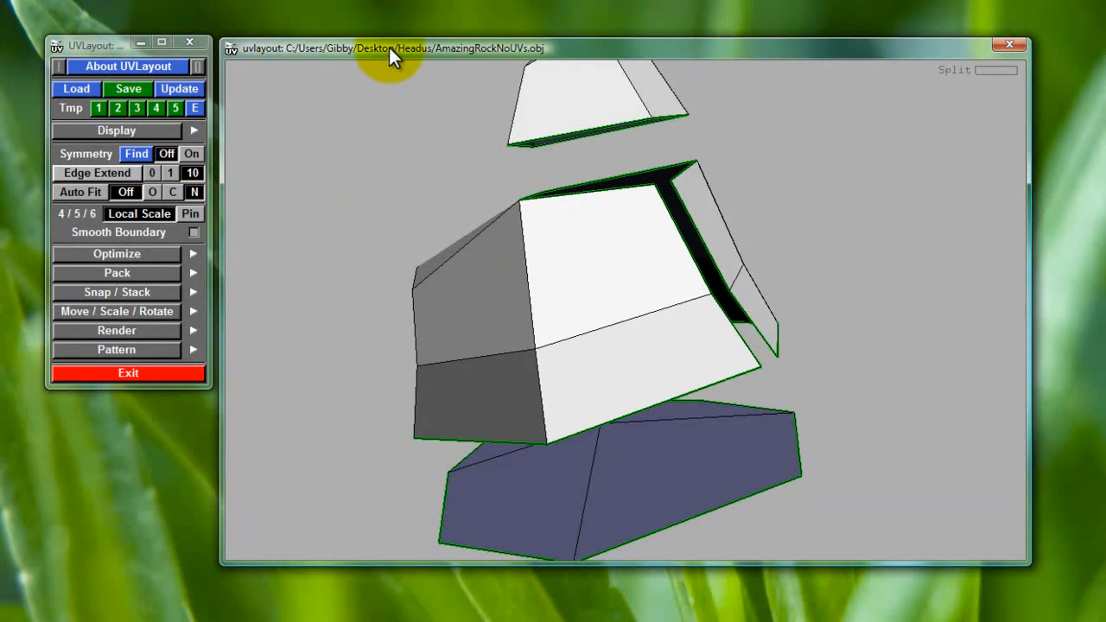
Save the current state of the separated shells in temporary slot 1
drag(393, 47, 390, 44)
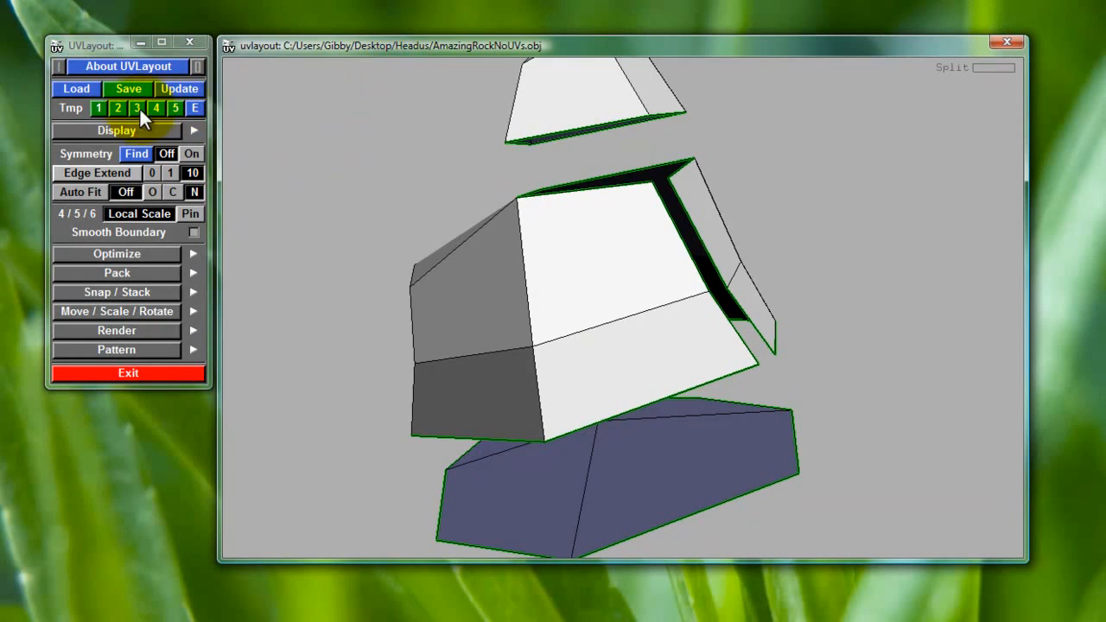
drag(380, 183, 698, 427)
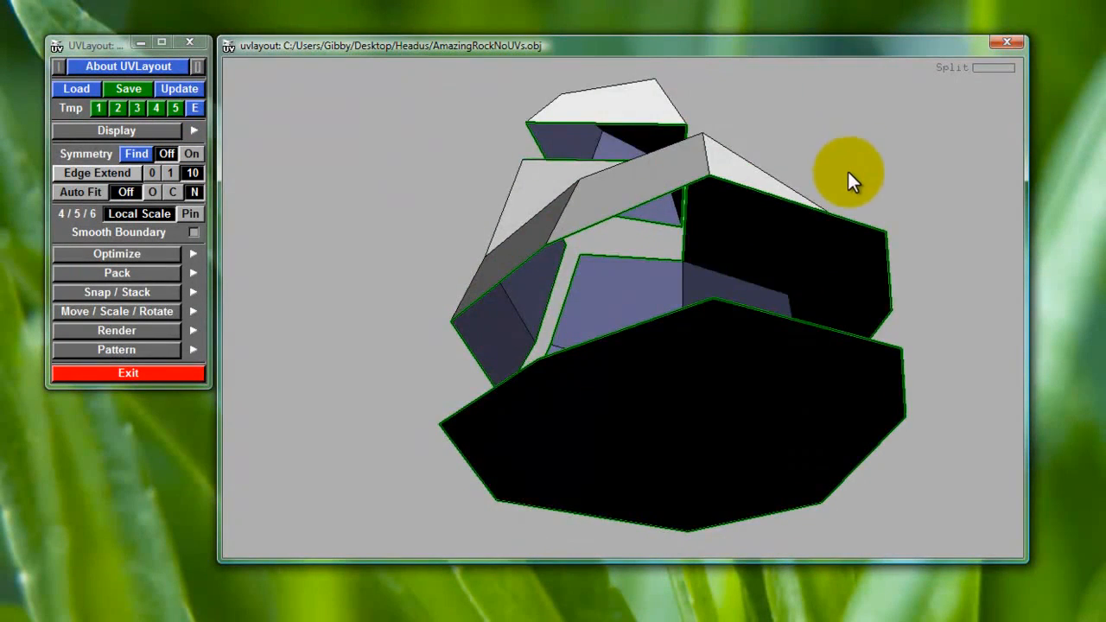
drag(846, 178, 858, 245)
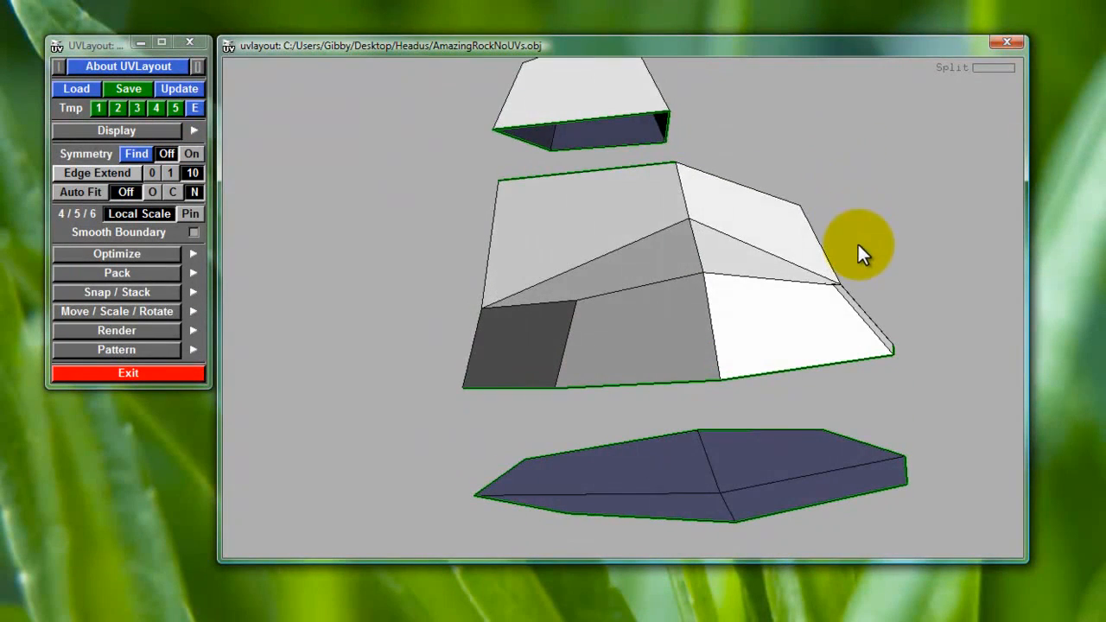
click(96, 104)
click(95, 104)
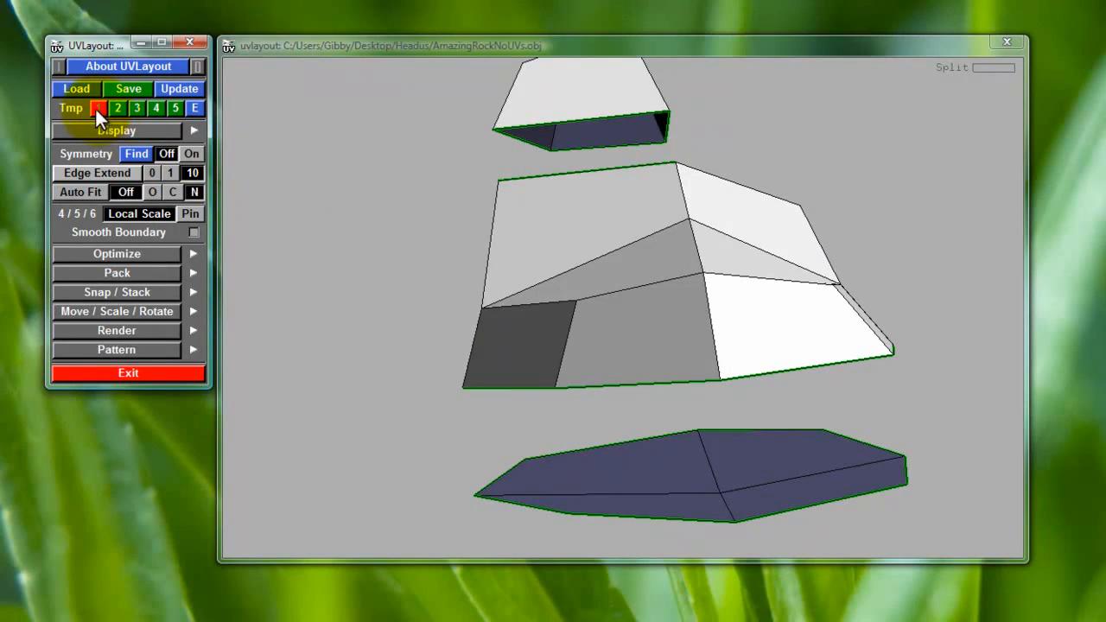
Undo the split of the middle rock section, and split it open again along the same red seam
drag(466, 209, 798, 452)
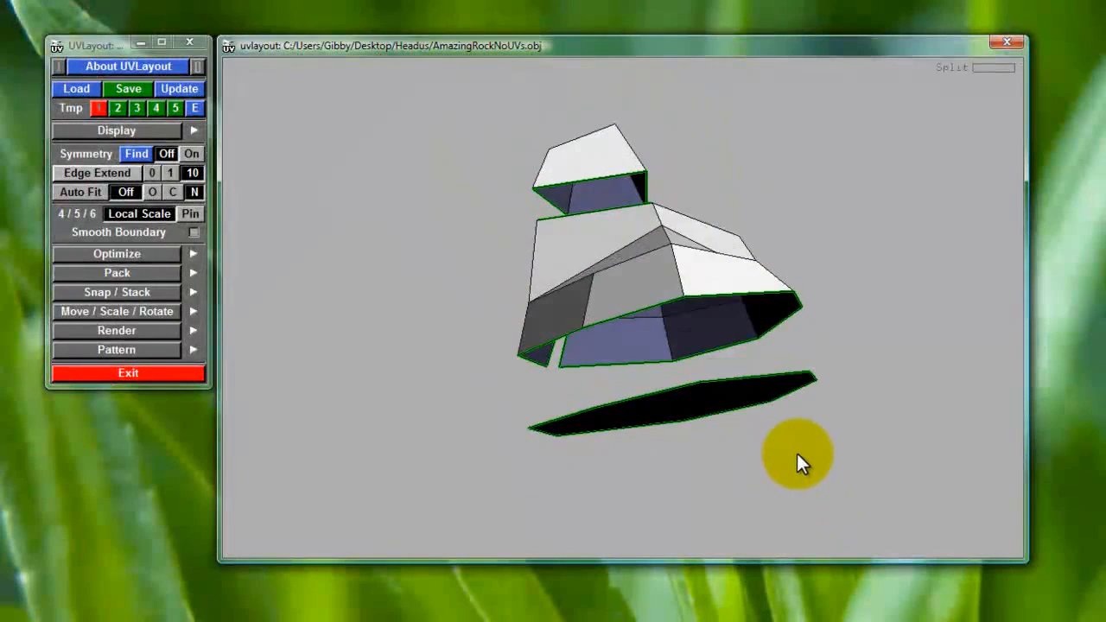
drag(732, 399, 808, 250)
drag(710, 425, 834, 335)
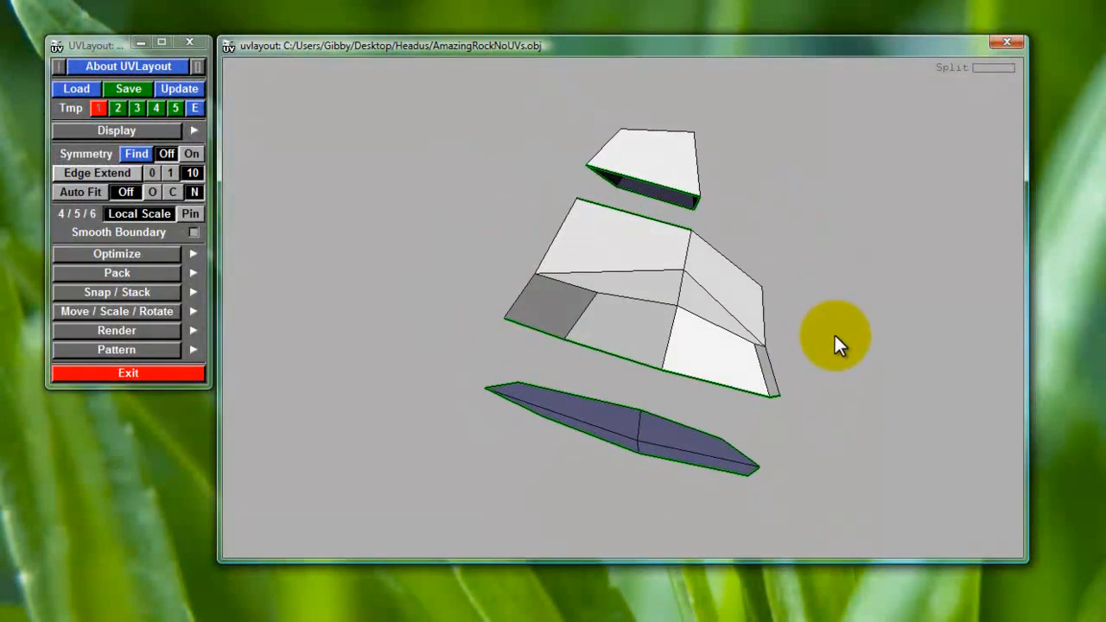
key(Return)
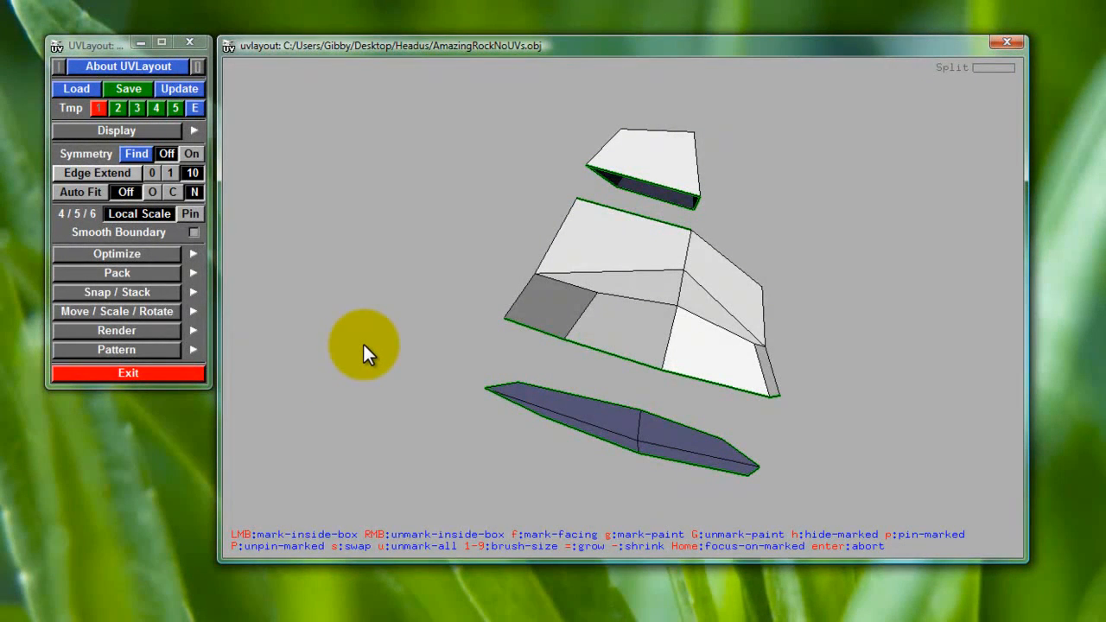
drag(360, 336, 853, 321)
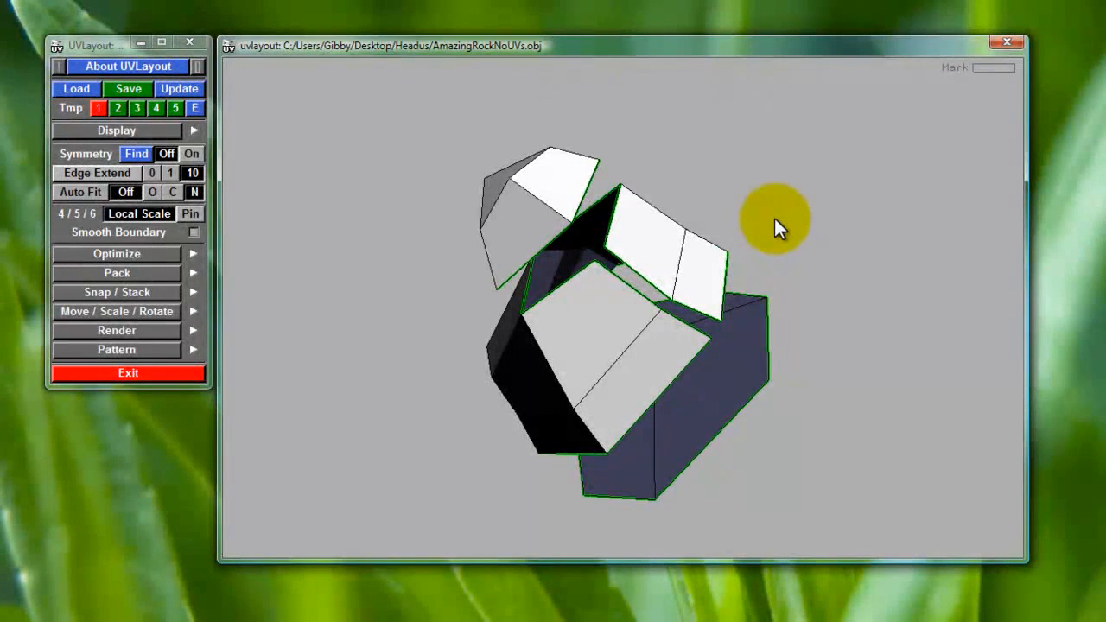
key(ctrl+z)
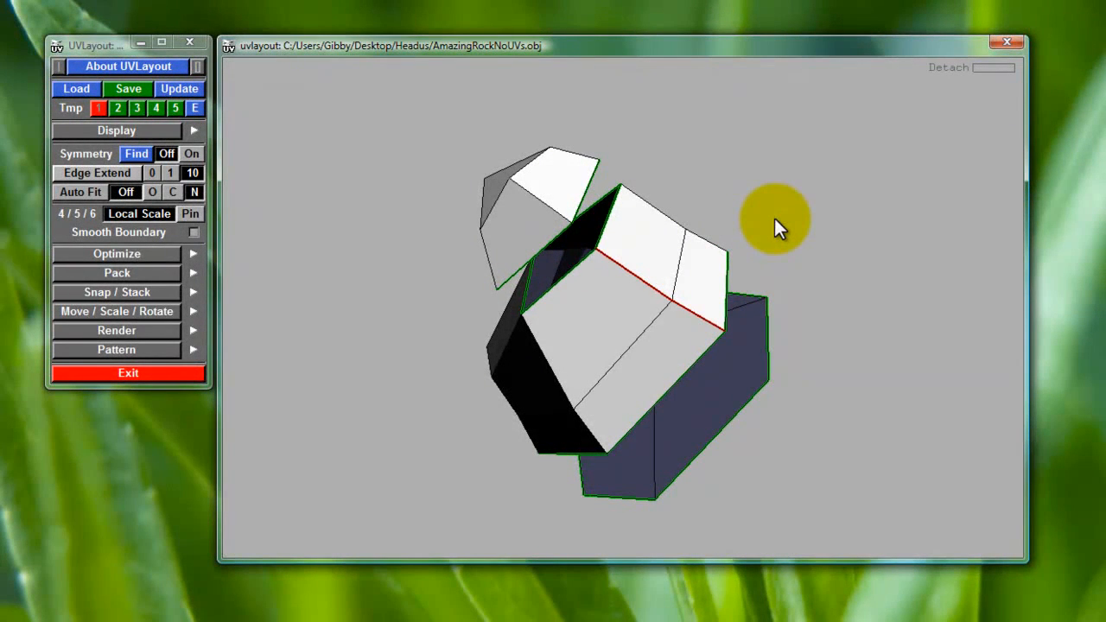
drag(855, 250, 829, 312)
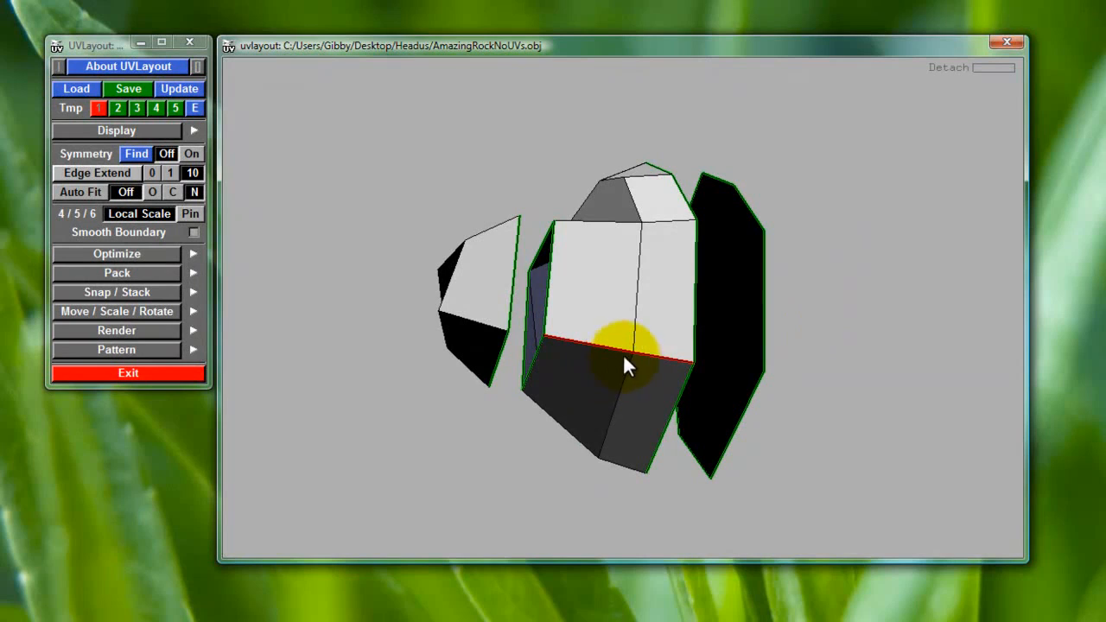
key(Return)
drag(927, 365, 647, 452)
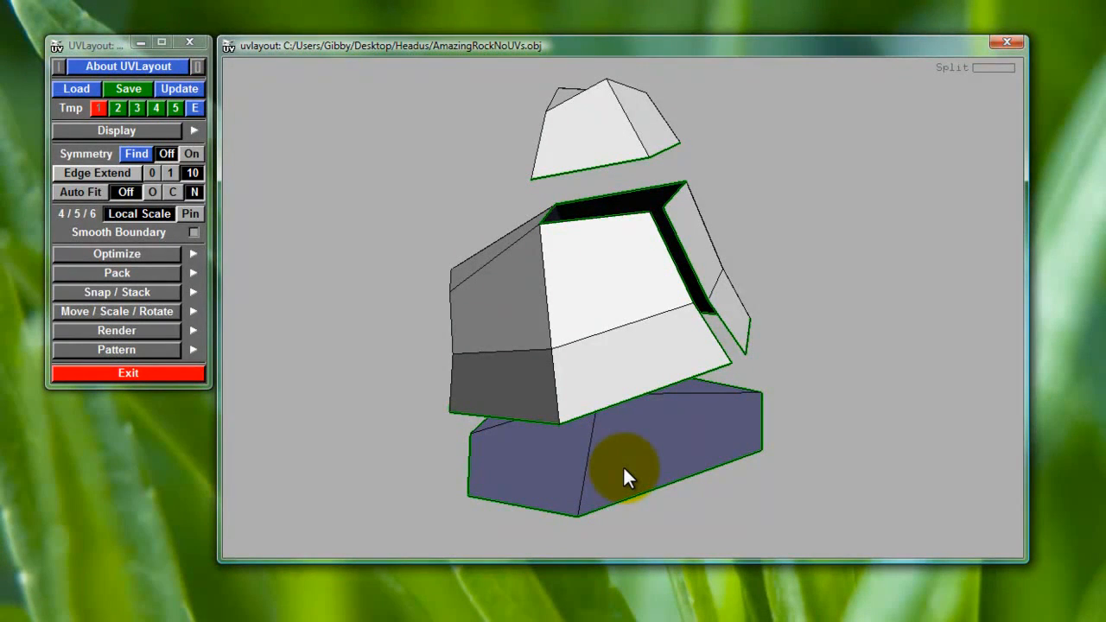
drag(713, 447, 849, 387)
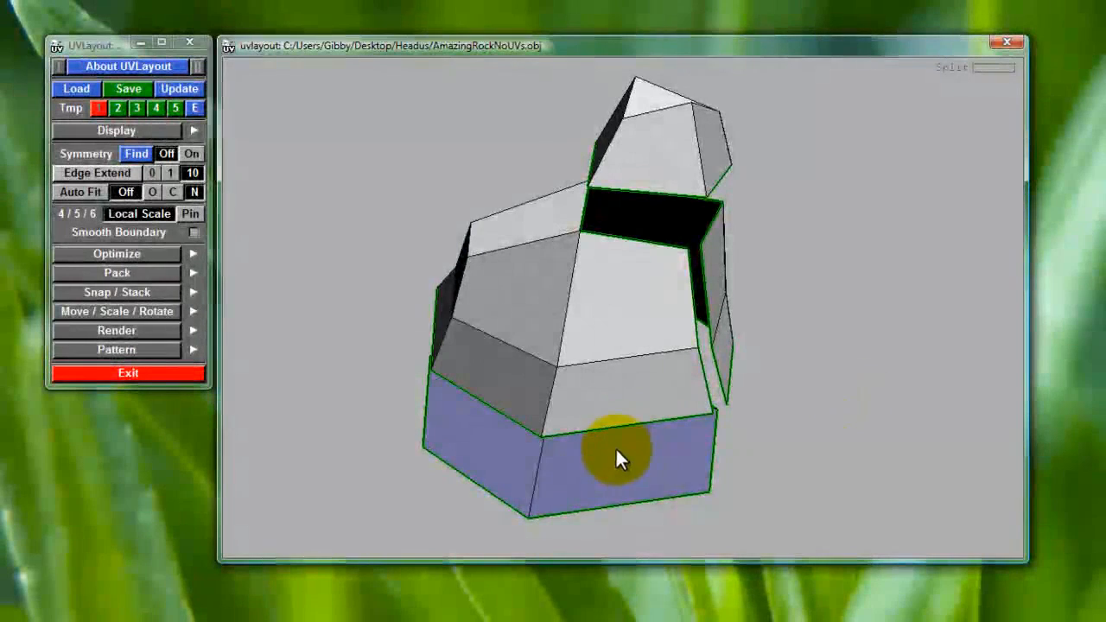
Drop the peak, the middle section and the base shell into UV space
key(Return)
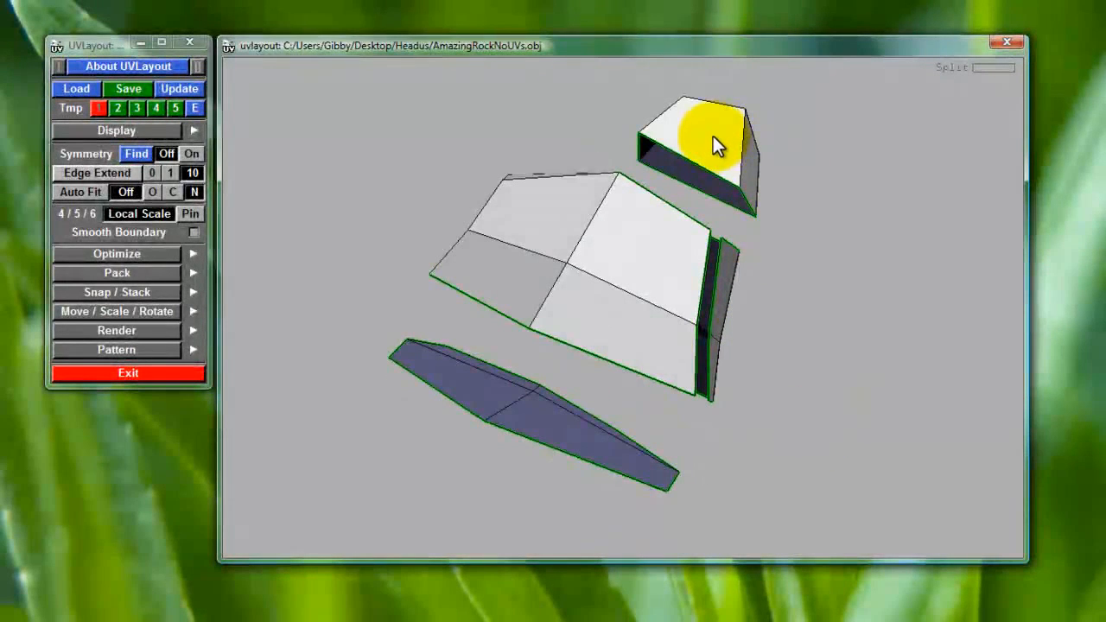
key(d)
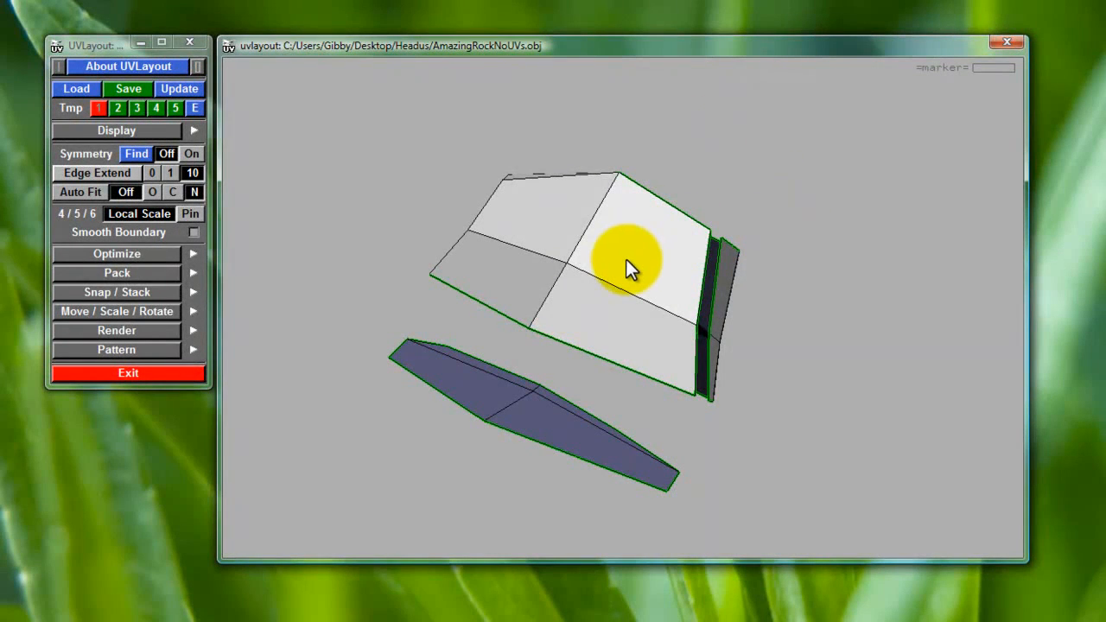
key(d)
drag(676, 344, 599, 414)
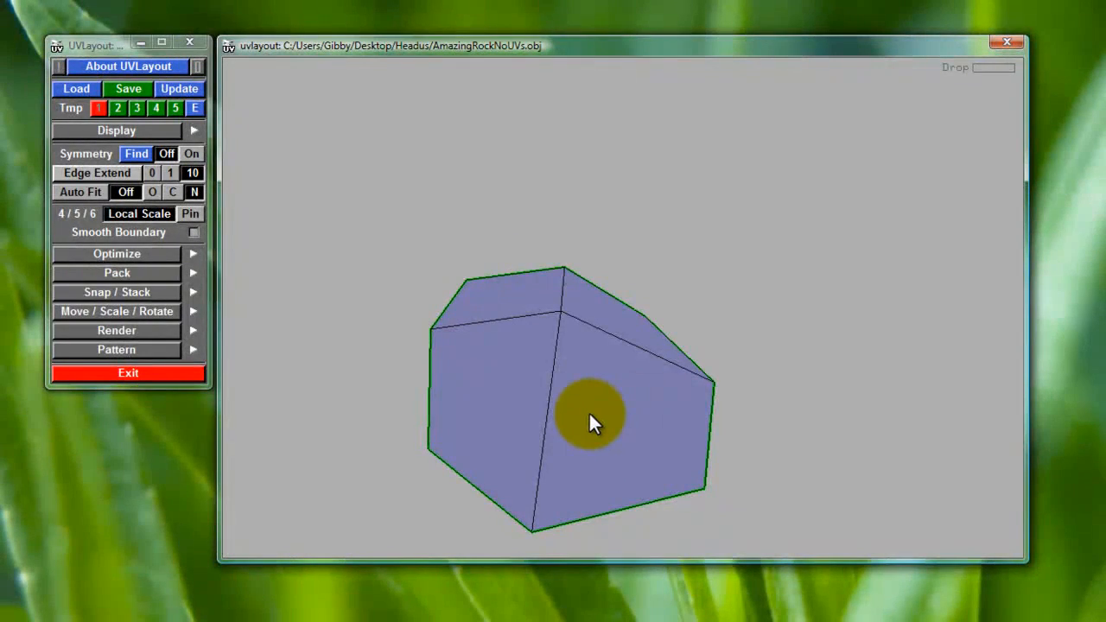
key(d)
Examine the green shell borders and seam on the reassembled rock in the 3D view from several sides
drag(894, 164, 888, 333)
mouse_move(917, 277)
mouse_down()
mouse_move(609, 116)
mouse_move(868, 342)
mouse_move(827, 201)
mouse_up()
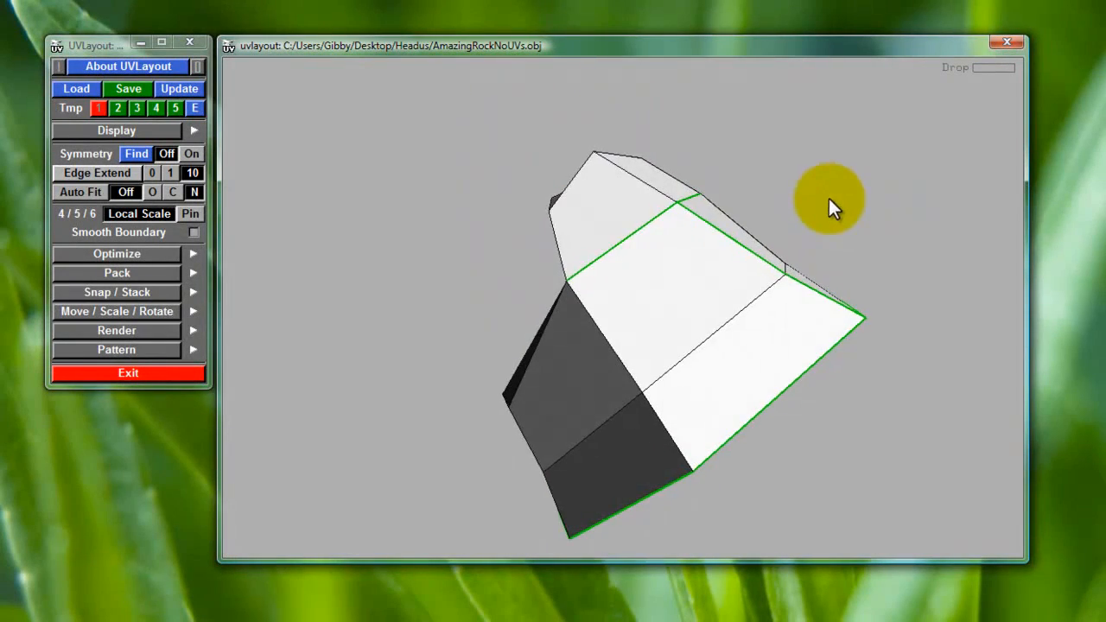
drag(842, 457, 919, 356)
drag(480, 276, 619, 328)
drag(814, 332, 837, 367)
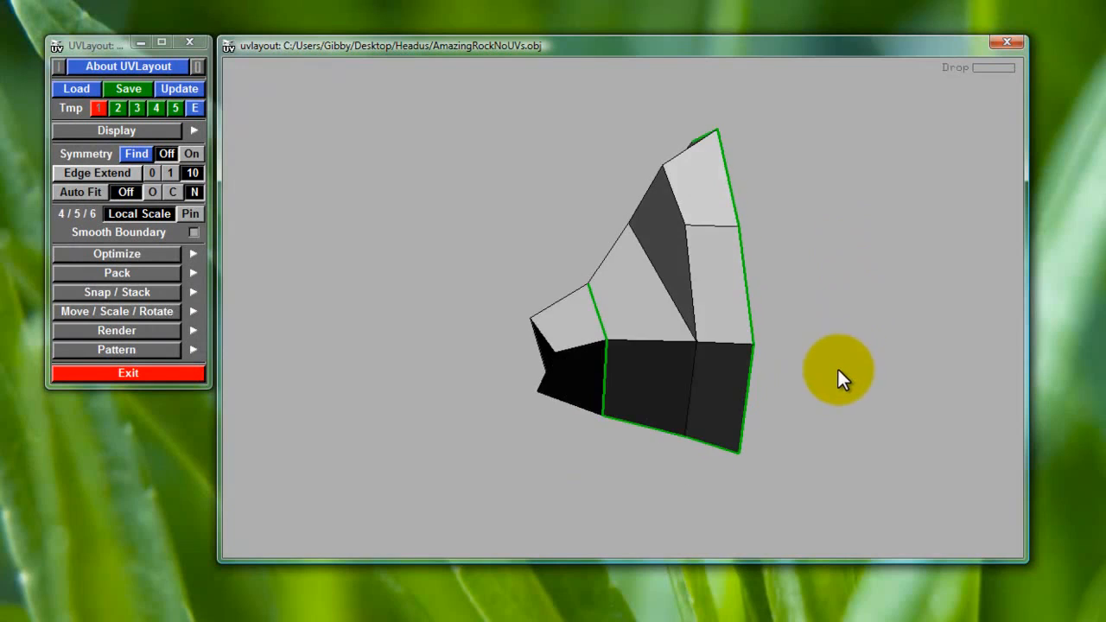
drag(861, 187, 694, 303)
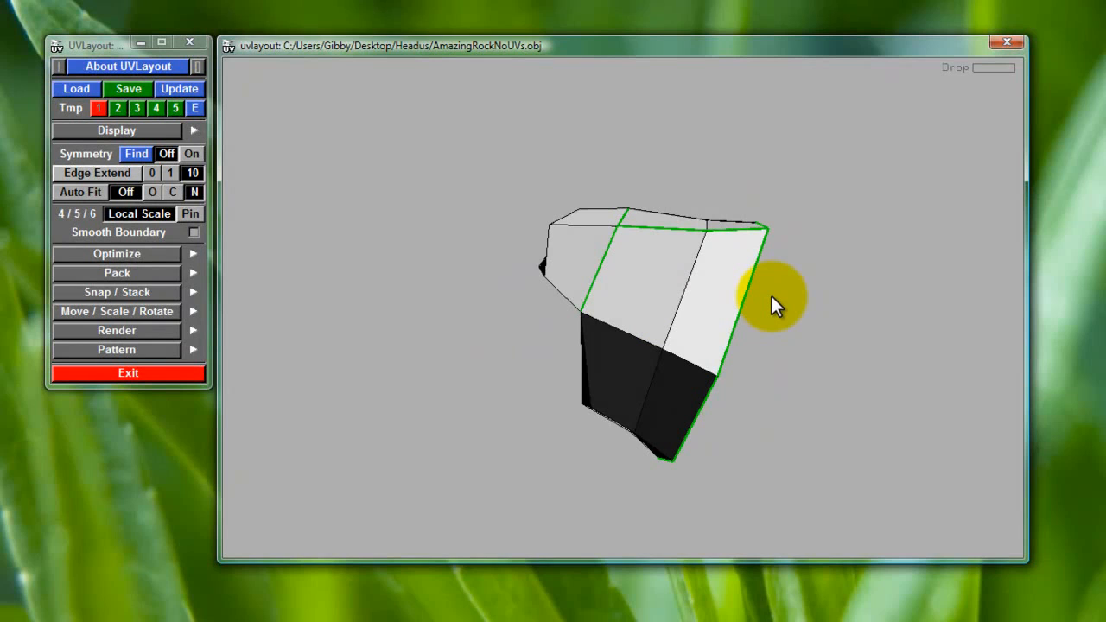
drag(777, 336, 748, 257)
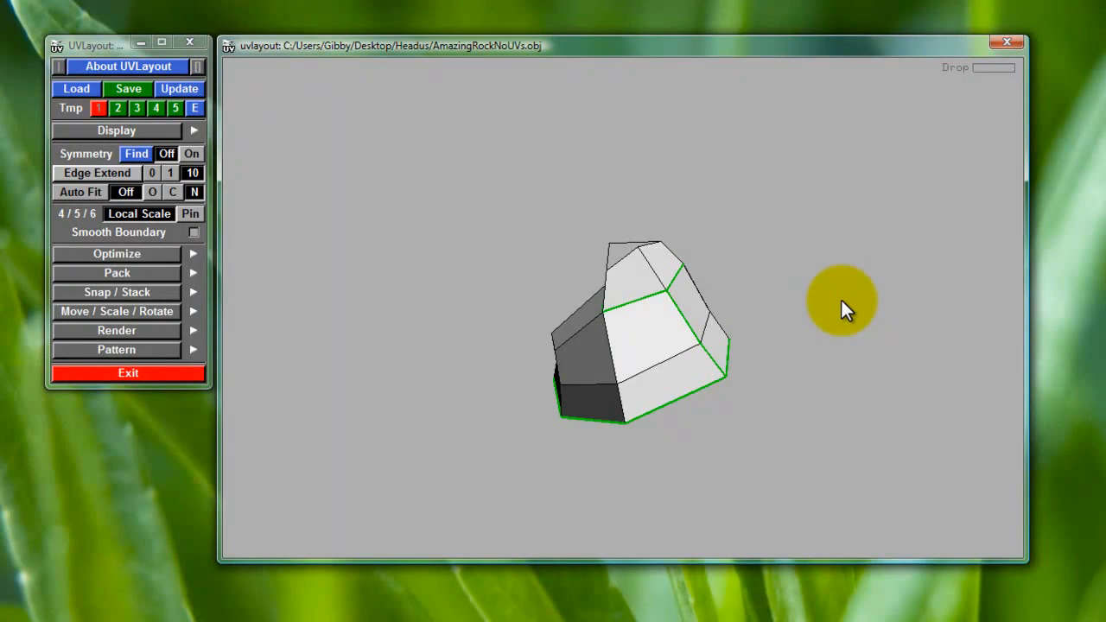
Switch to the UV view and examine the three dropped shells in relation to the red UV square
key(1)
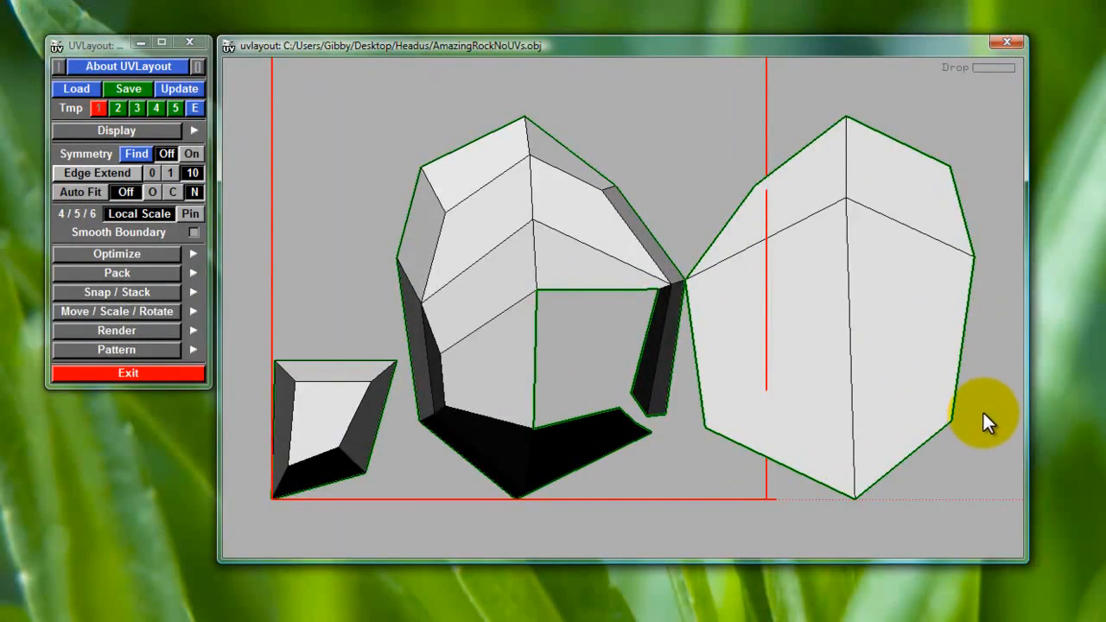
right_drag(982, 412, 901, 266)
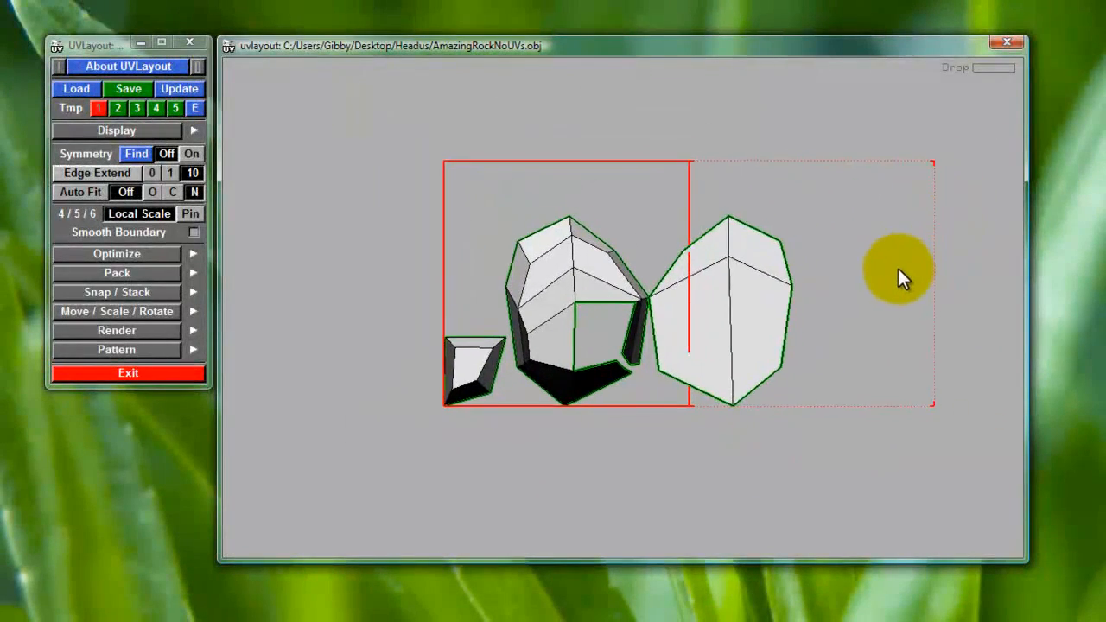
middle_drag(900, 266, 849, 285)
right_drag(849, 285, 852, 321)
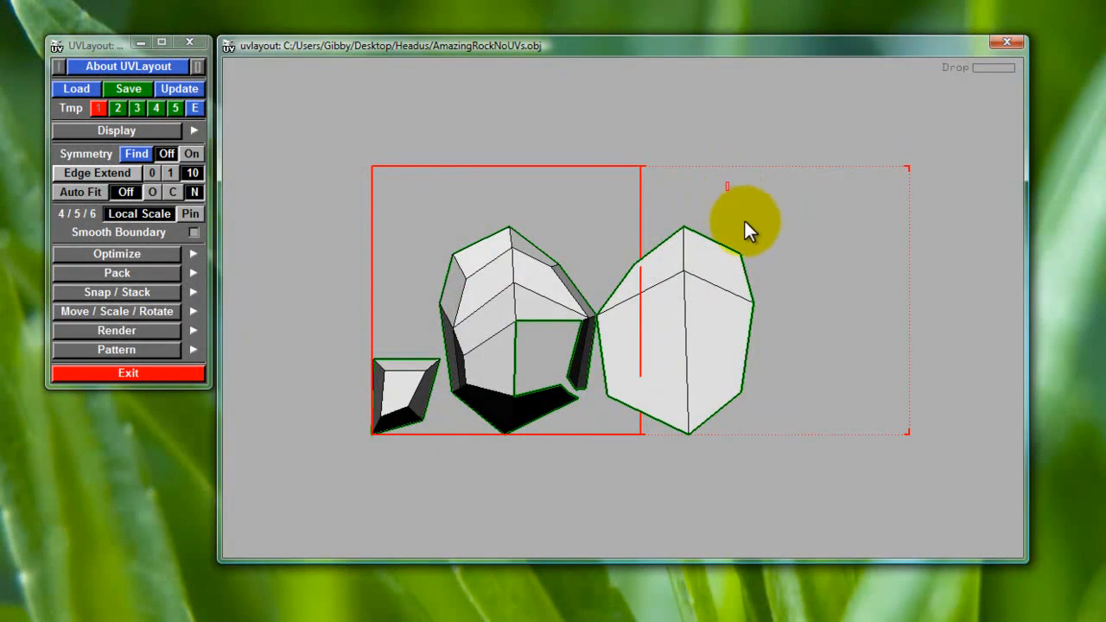
drag(725, 184, 630, 109)
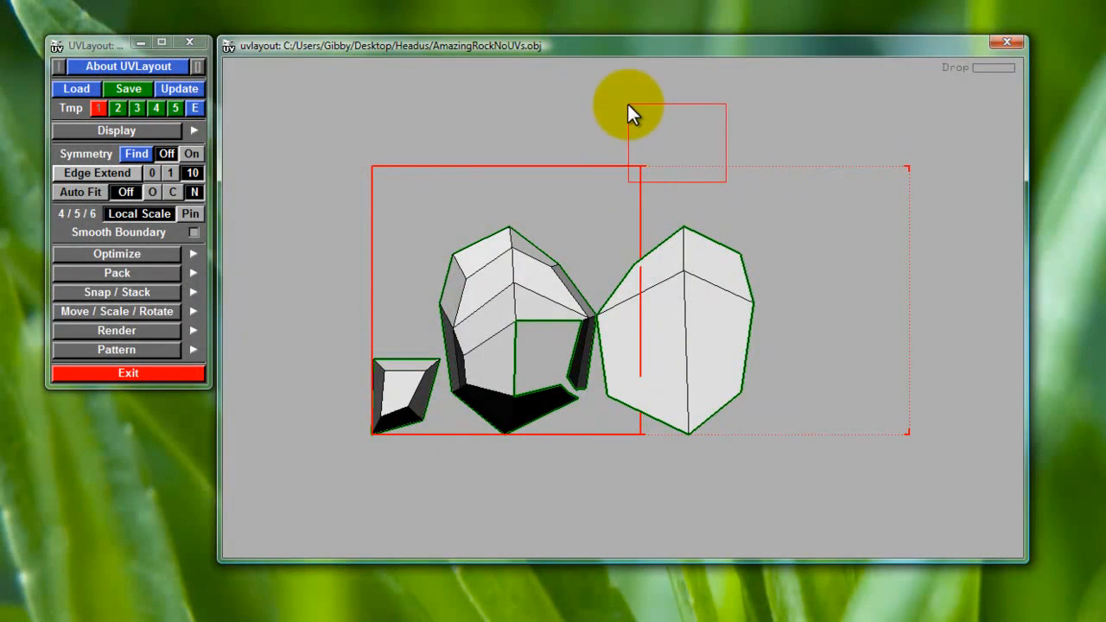
drag(848, 237, 748, 135)
drag(835, 353, 925, 503)
mouse_move(551, 180)
middle_down()
mouse_move(572, 191)
mouse_move(497, 183)
mouse_move(553, 190)
middle_up()
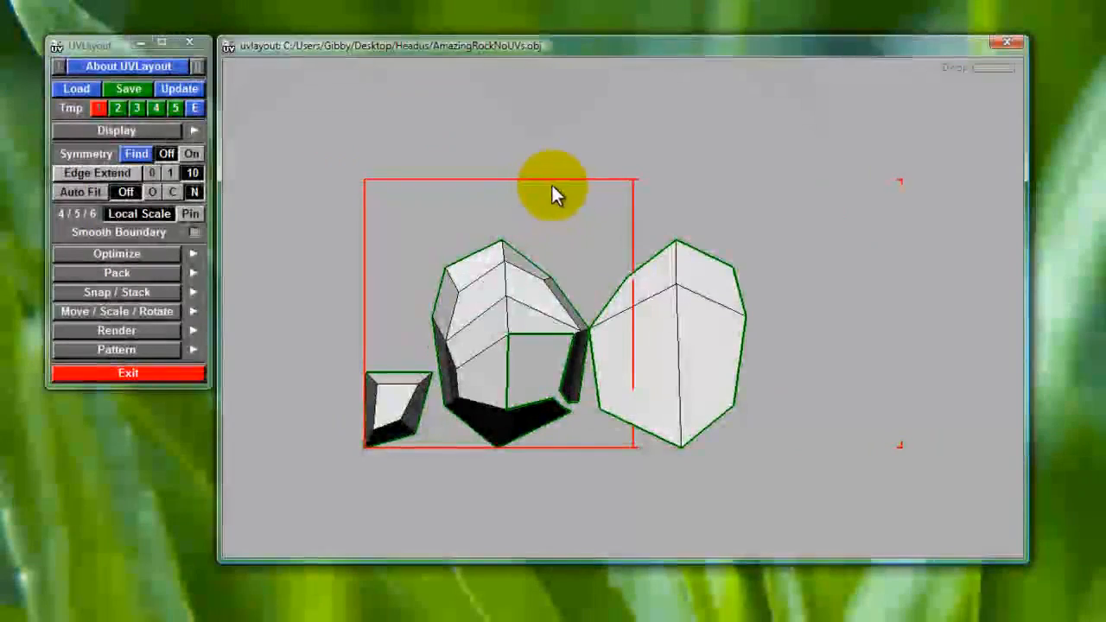
right_drag(811, 258, 795, 313)
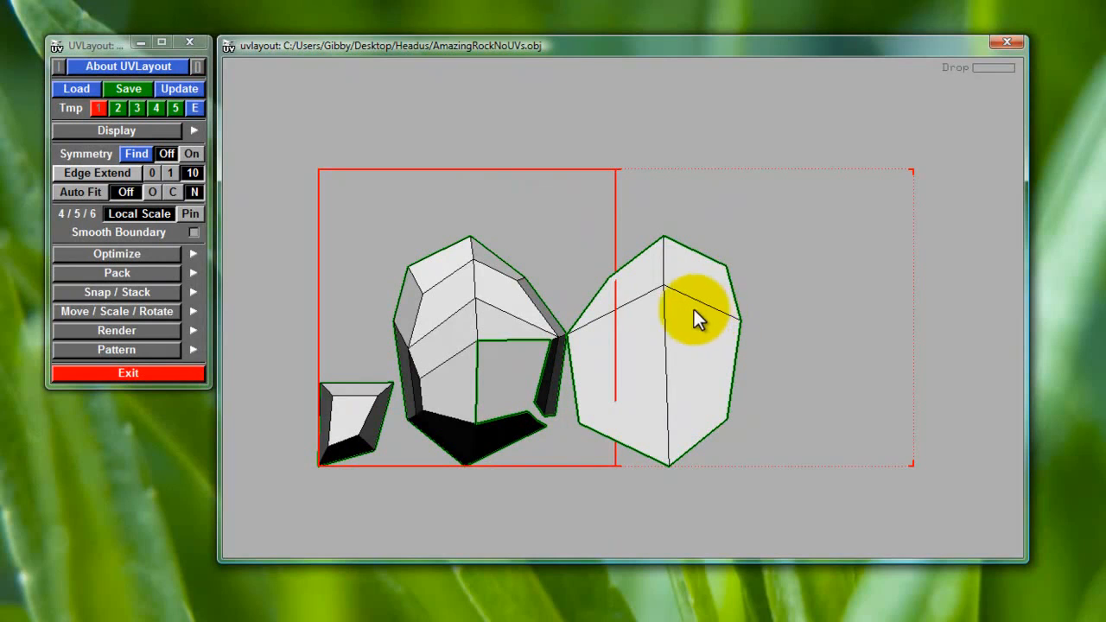
middle_drag(863, 307, 819, 318)
right_drag(819, 318, 815, 283)
middle_drag(815, 290, 803, 313)
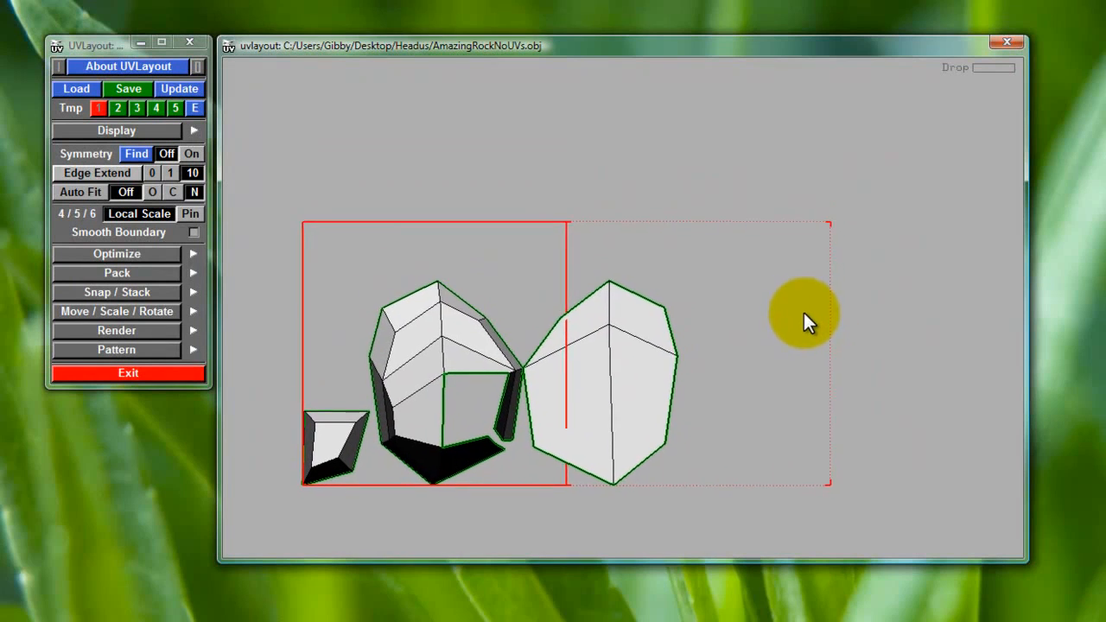
Compare the three dropped shells in UV space with the green shell borders on the rock in the 3D view
right_drag(790, 322, 774, 262)
middle_drag(774, 262, 750, 272)
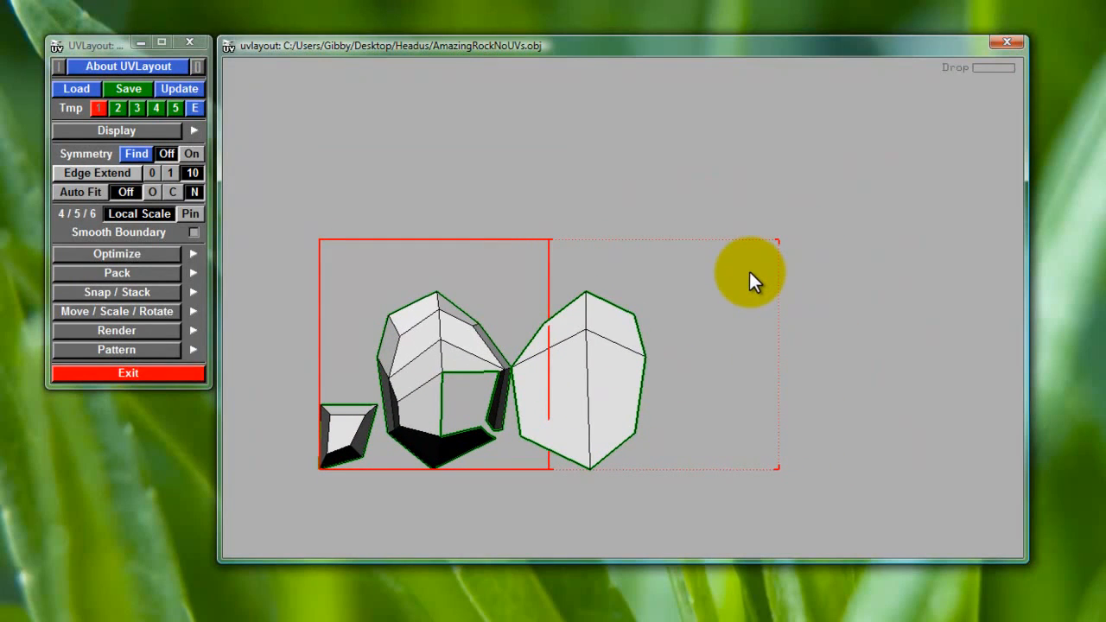
key(3)
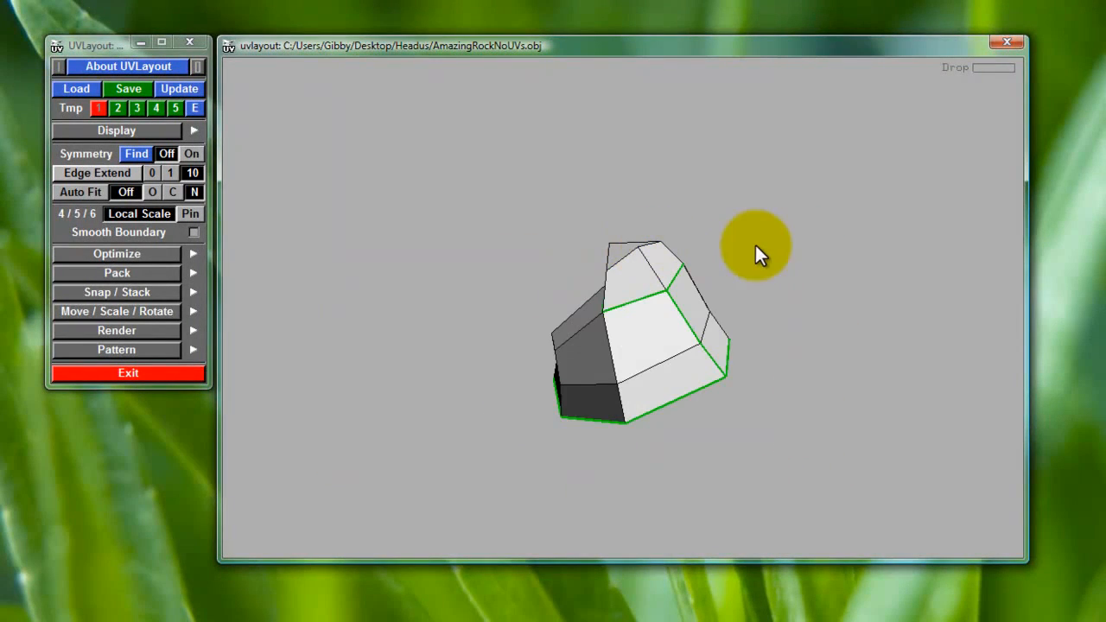
drag(761, 242, 798, 321)
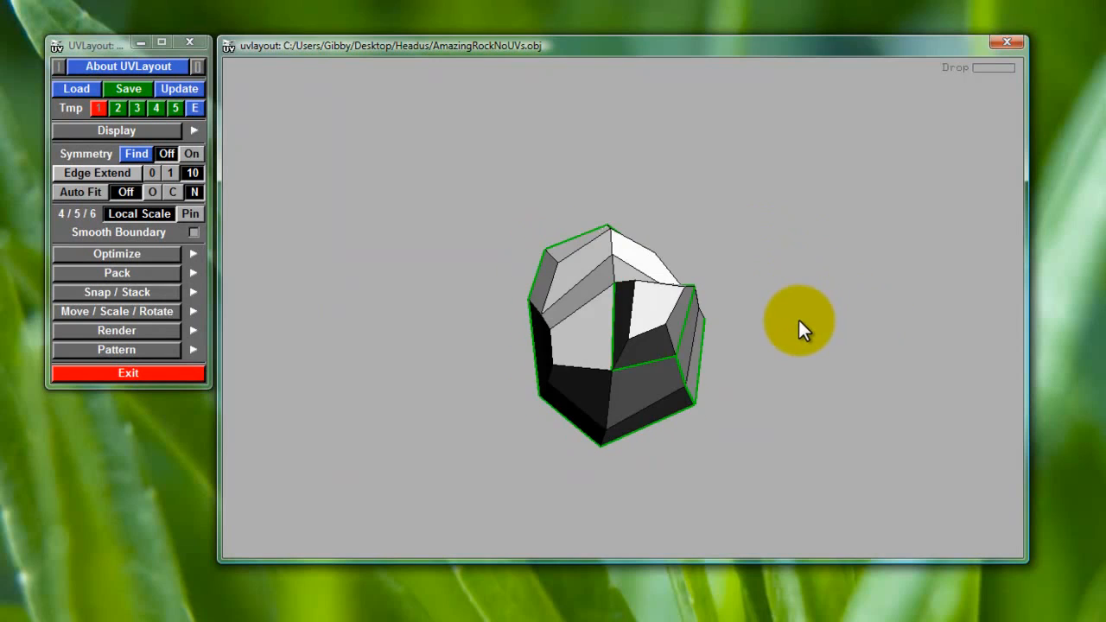
key(2)
right_drag(717, 322, 723, 404)
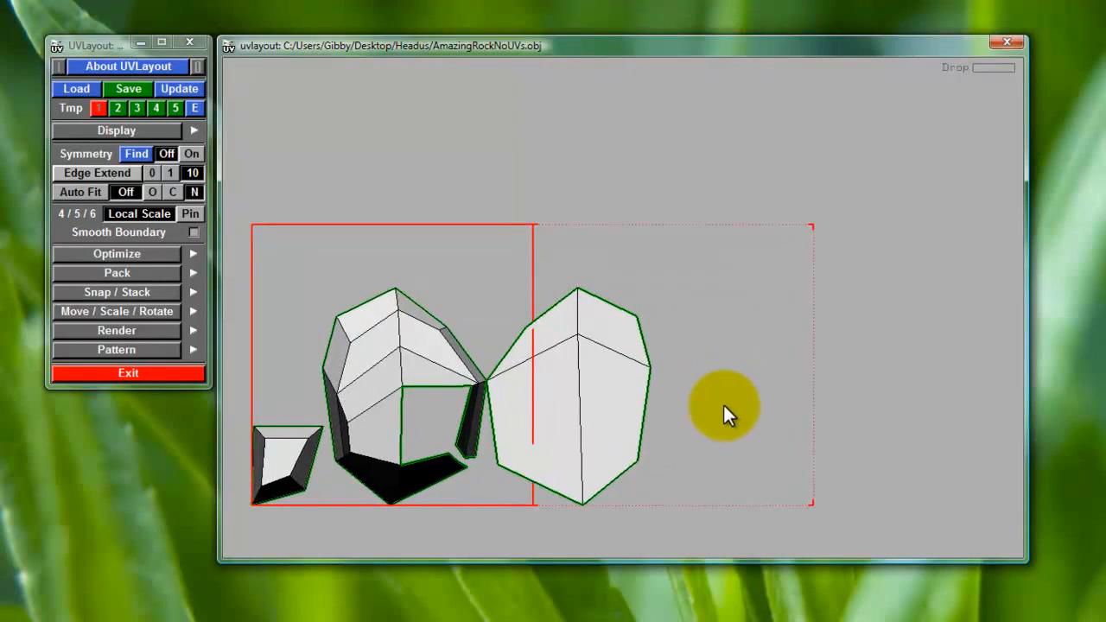
middle_drag(723, 404, 753, 368)
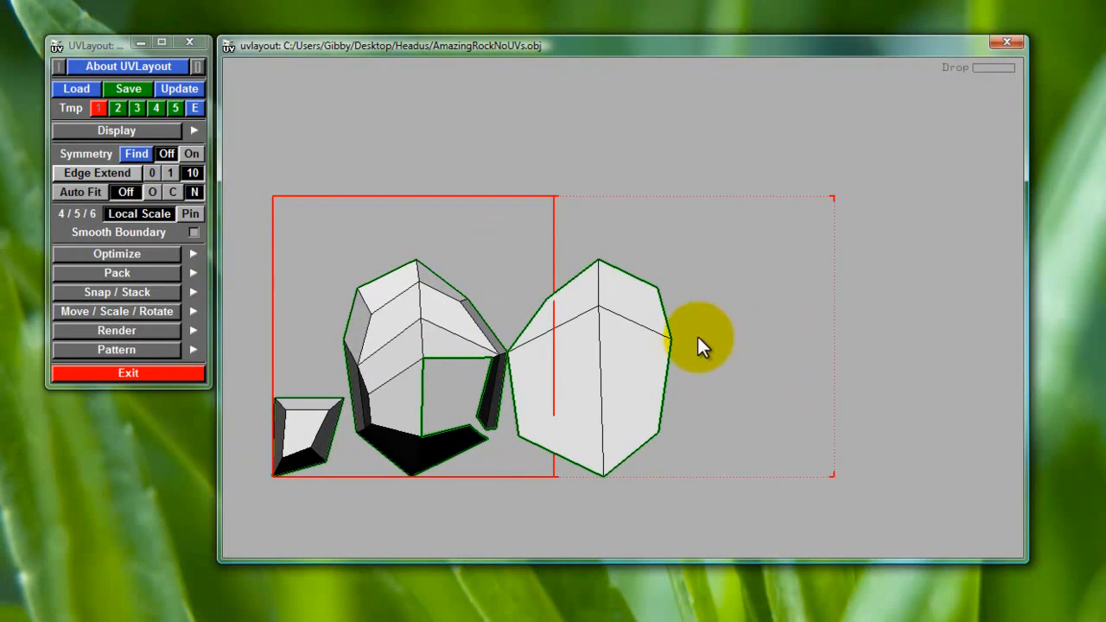
Flatten the base shell and move it away from the middle section shell, outside the red UV square
middle_drag(606, 362, 627, 357)
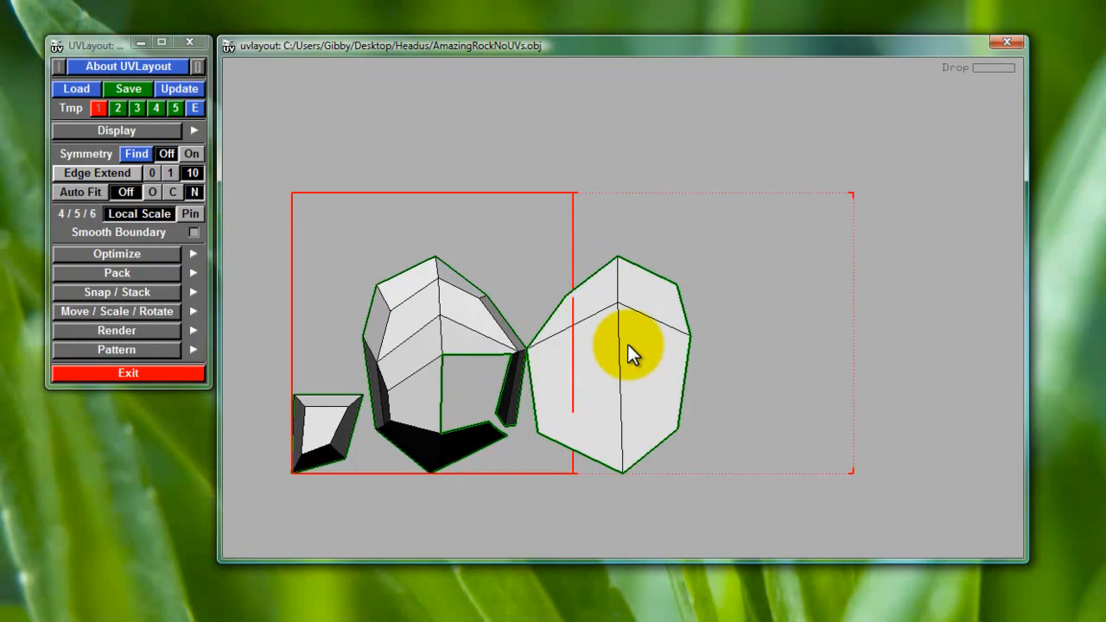
key(f)
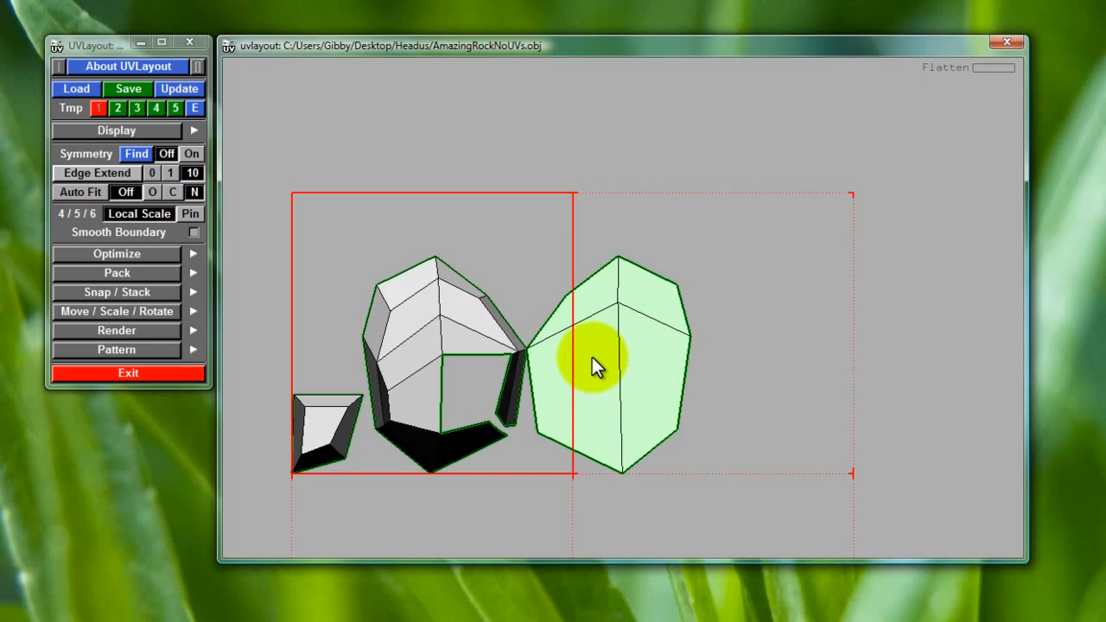
drag(592, 357, 731, 335)
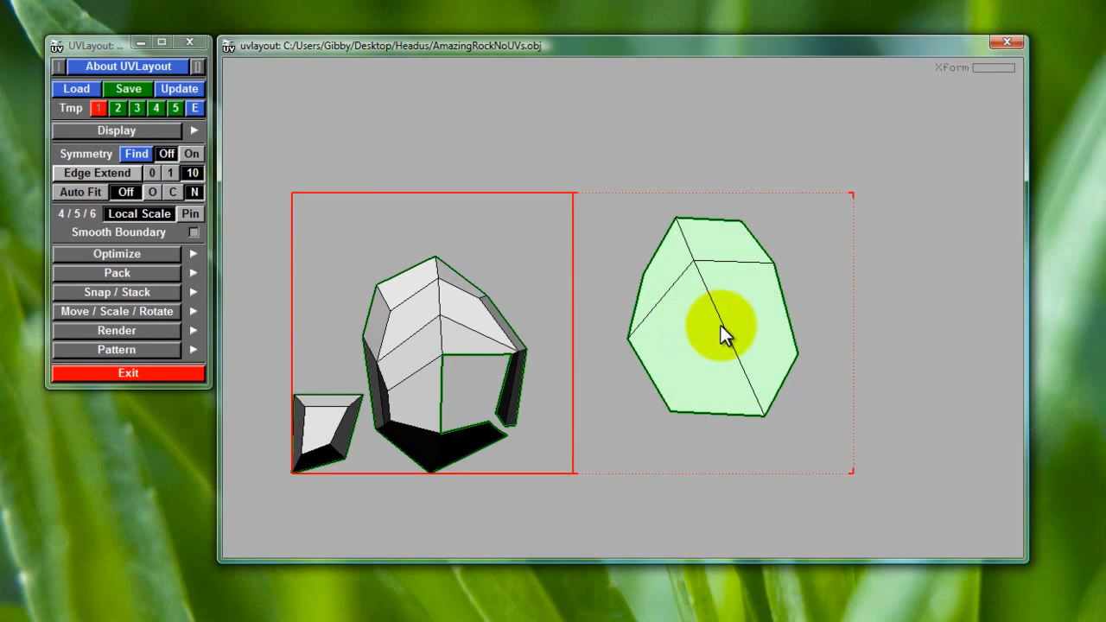
mouse_move(721, 324)
right_down()
mouse_move(719, 268)
mouse_move(717, 341)
mouse_move(716, 285)
mouse_move(710, 323)
right_up()
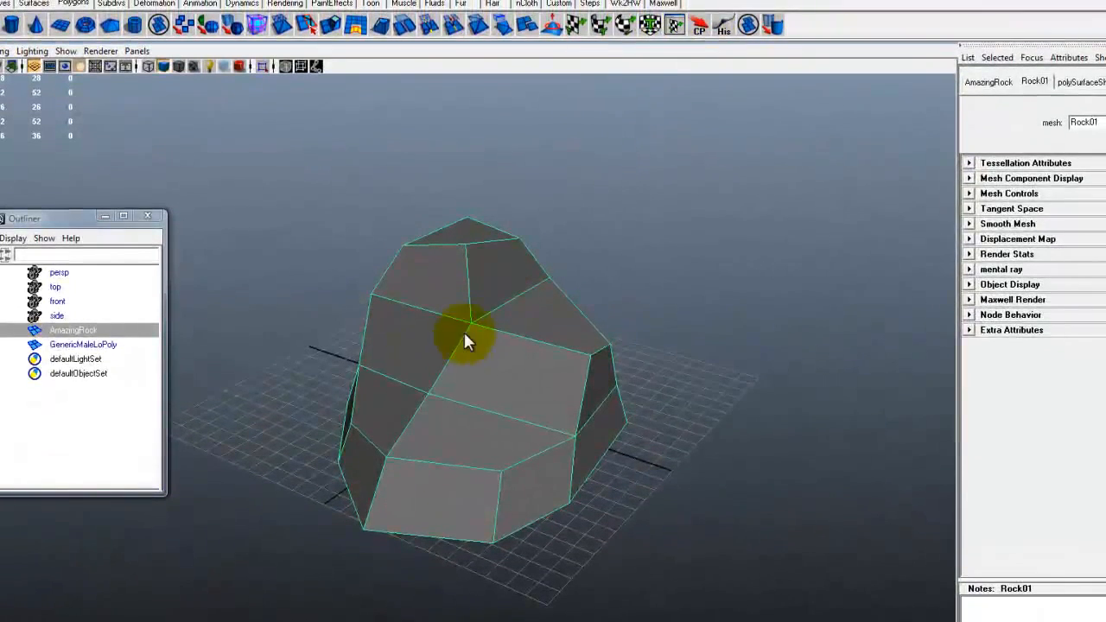
In Maya, open AmazingRock's UVs in the UV Texture Editor, select the whole UV shell and shift it slightly up and right
click(679, 12)
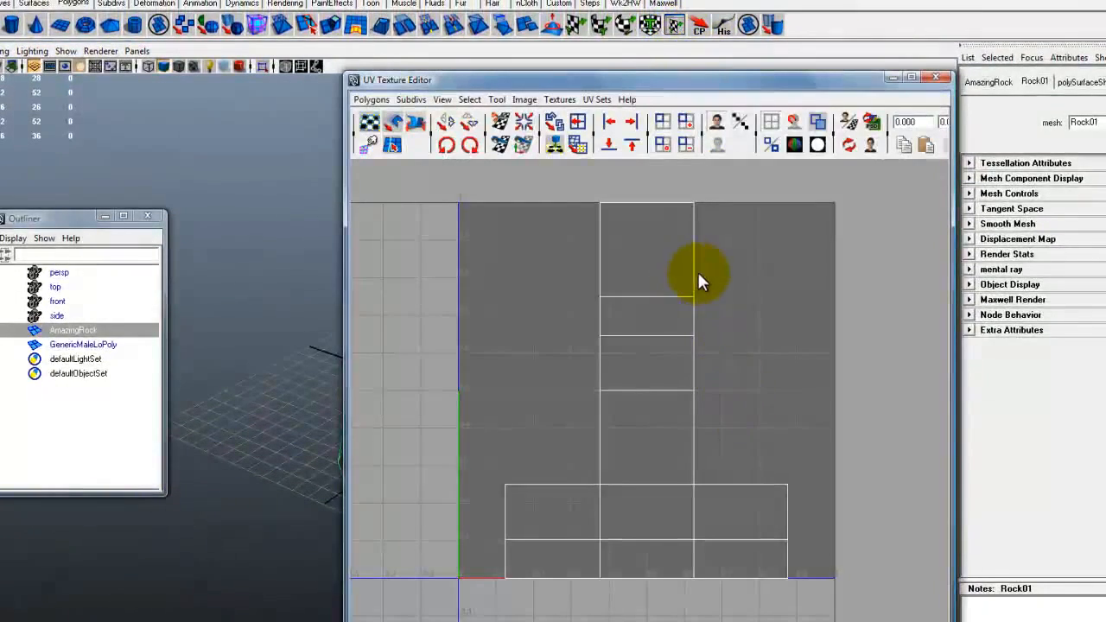
right_drag(740, 287, 782, 287)
click(694, 296)
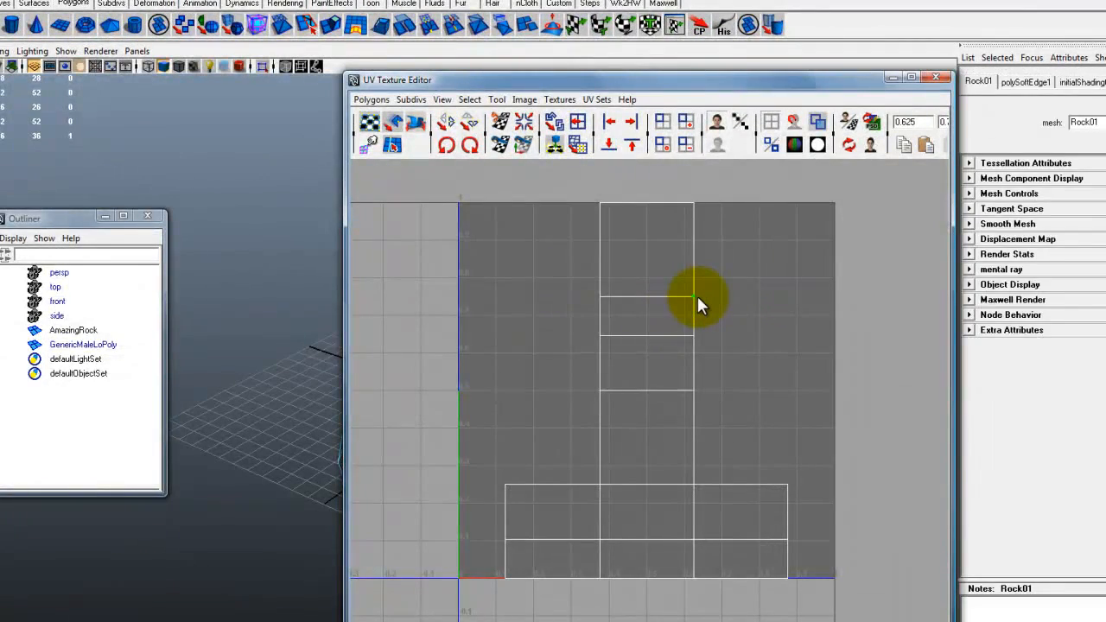
mouse_move(697, 299)
ctrl+right_down()
mouse_move(730, 289)
mouse_move(700, 296)
ctrl+right_up()
key(w)
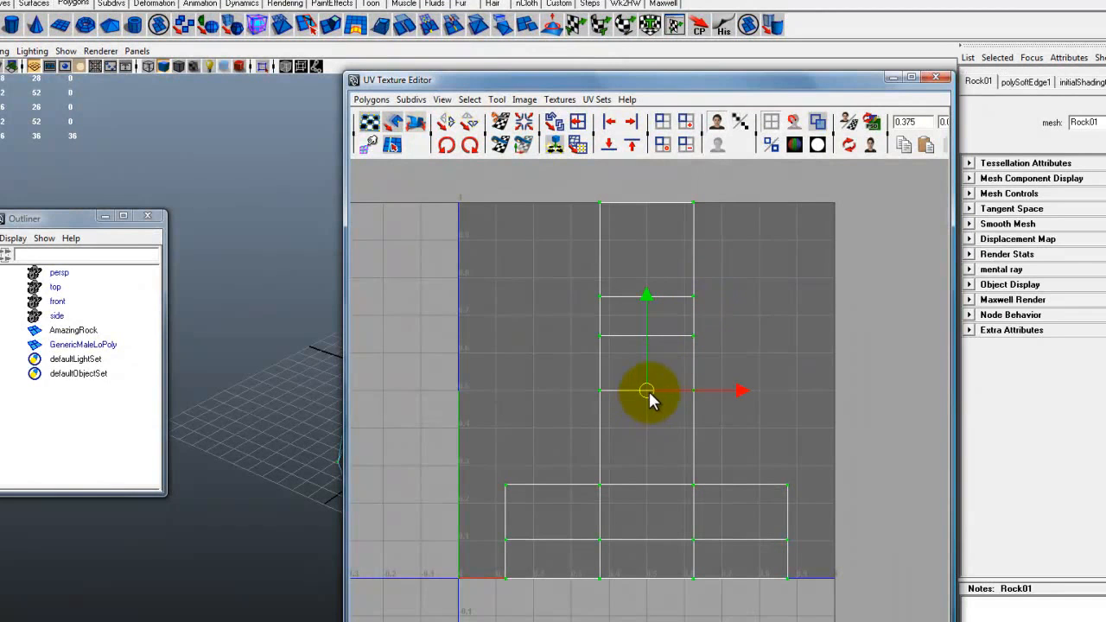
drag(649, 399, 664, 377)
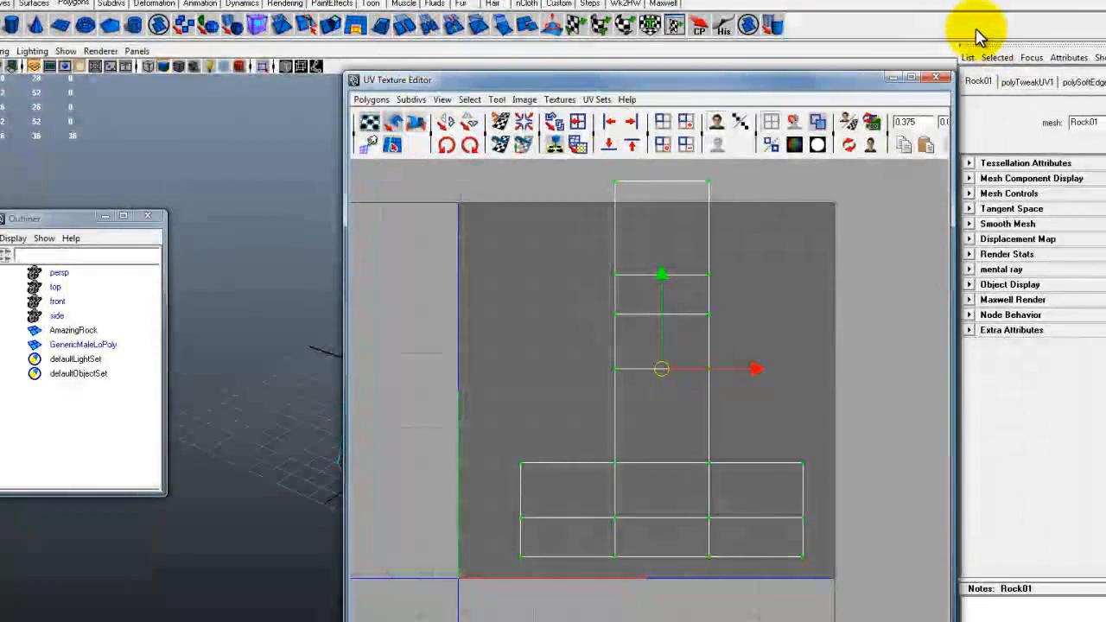
click(936, 79)
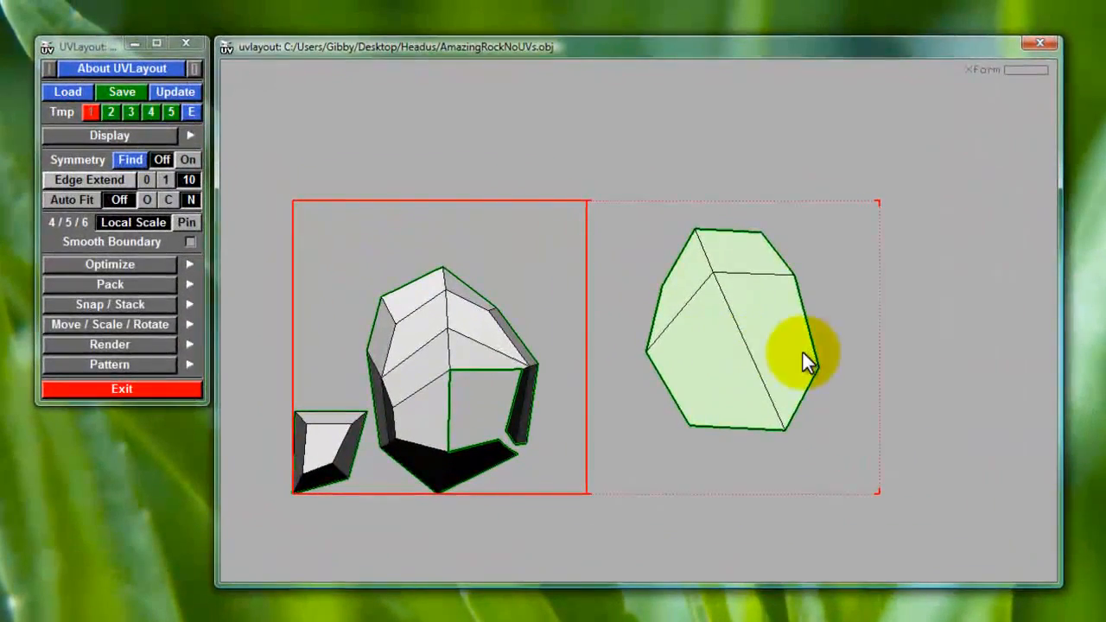
In UVLayout, scale the flattened base shell down and back to full size, and move it slightly up and right
right_drag(803, 352, 710, 260)
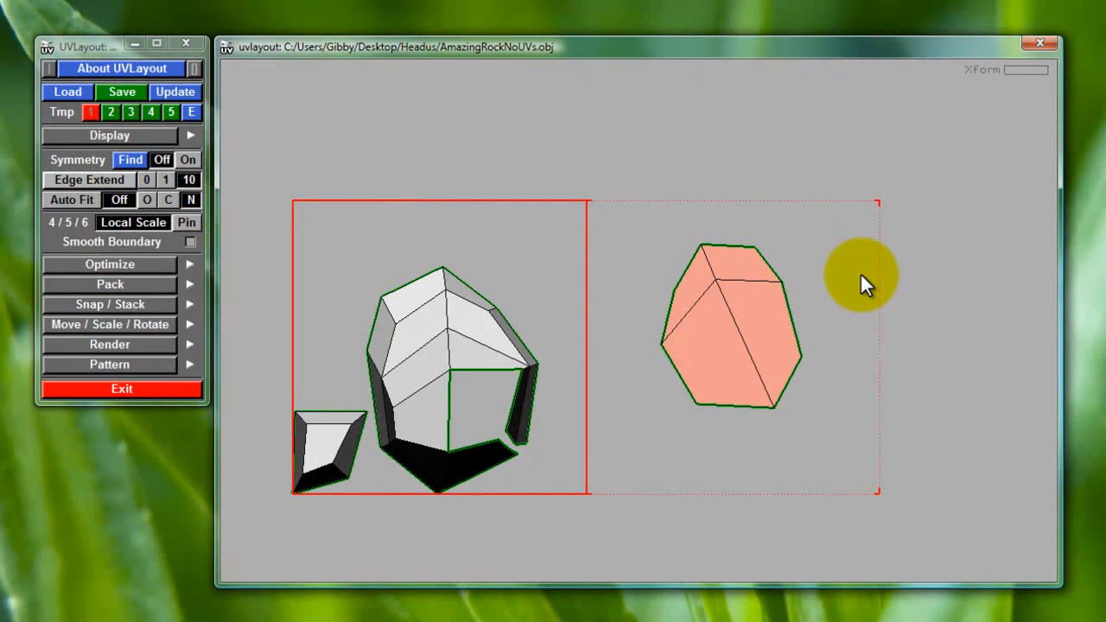
right_drag(786, 316, 765, 398)
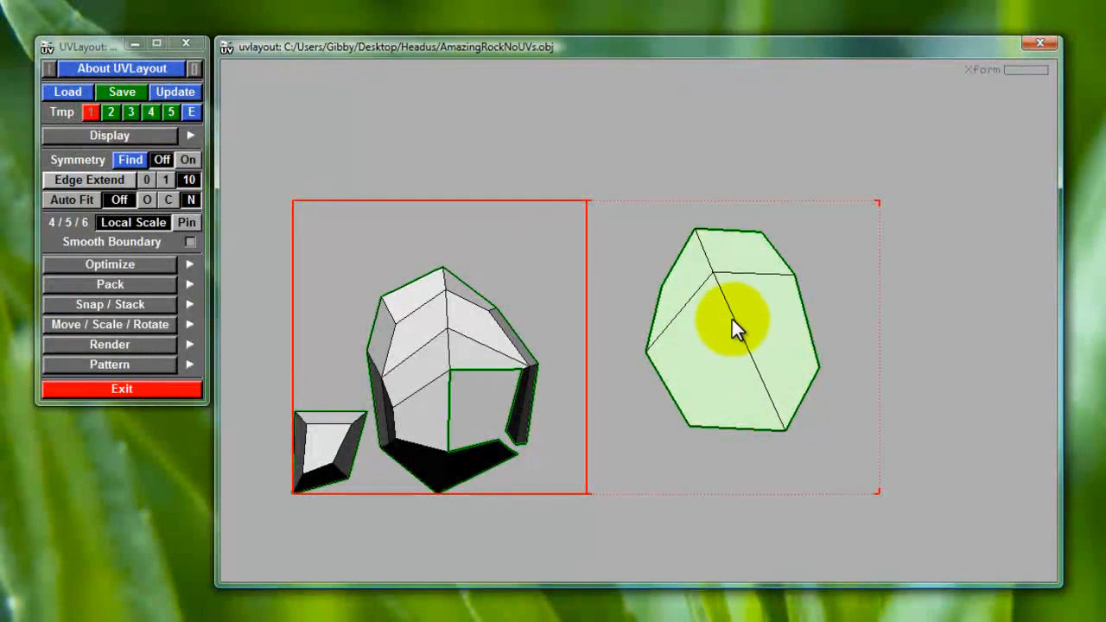
mouse_move(732, 318)
middle_down()
mouse_move(762, 318)
mouse_move(796, 300)
mouse_move(770, 294)
middle_up()
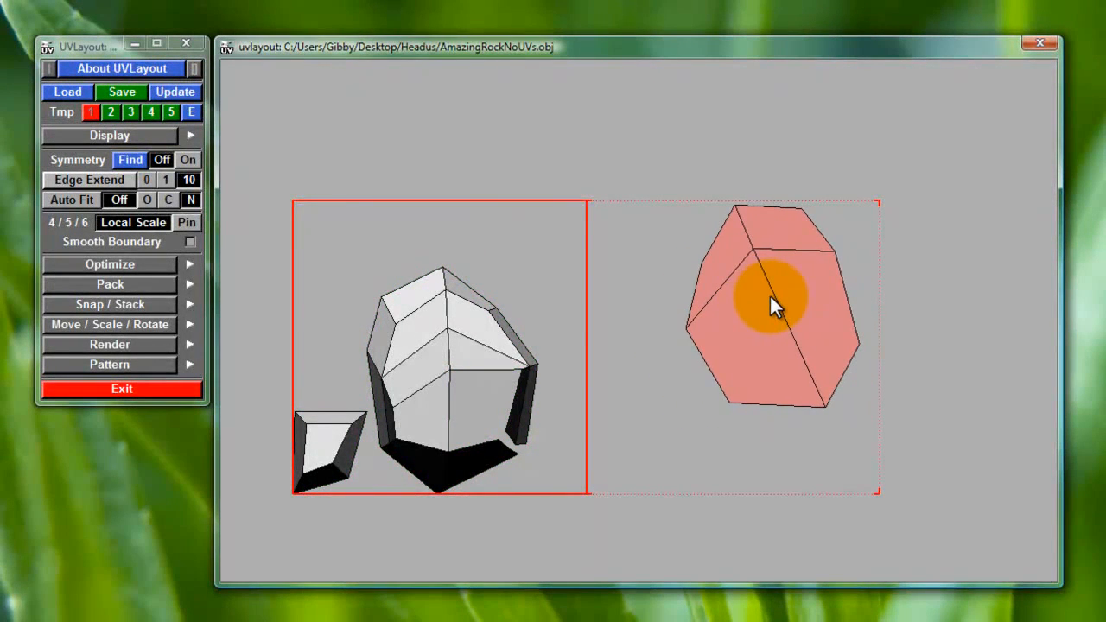
Move the middle section and peak shells apart in UV space, and flatten the small peak shell
middle_drag(451, 348, 506, 247)
middle_drag(328, 447, 367, 414)
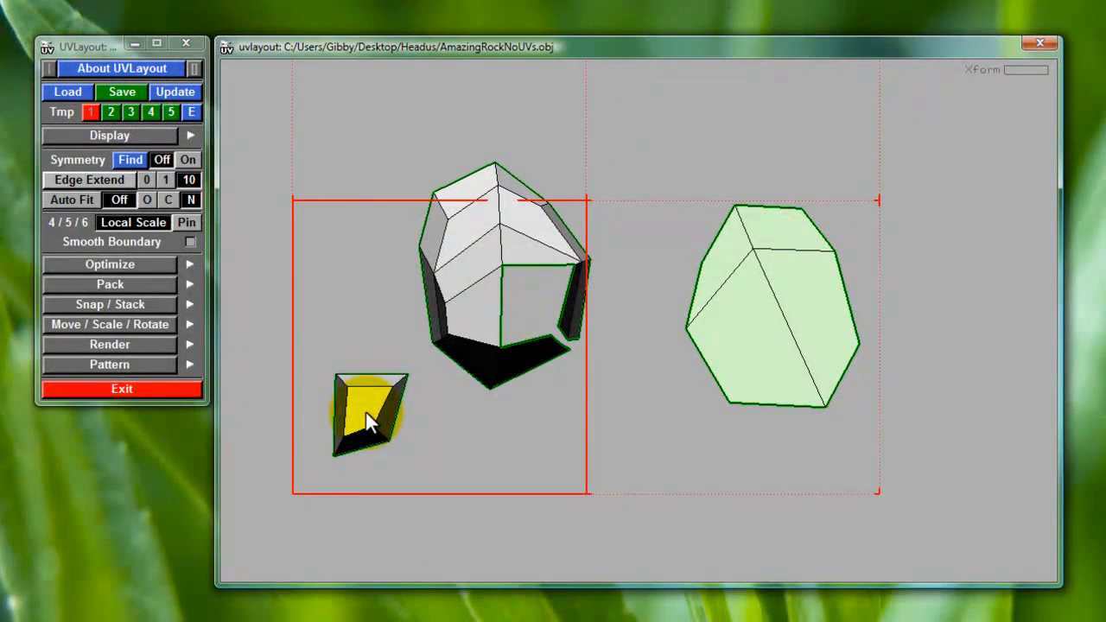
key(f)
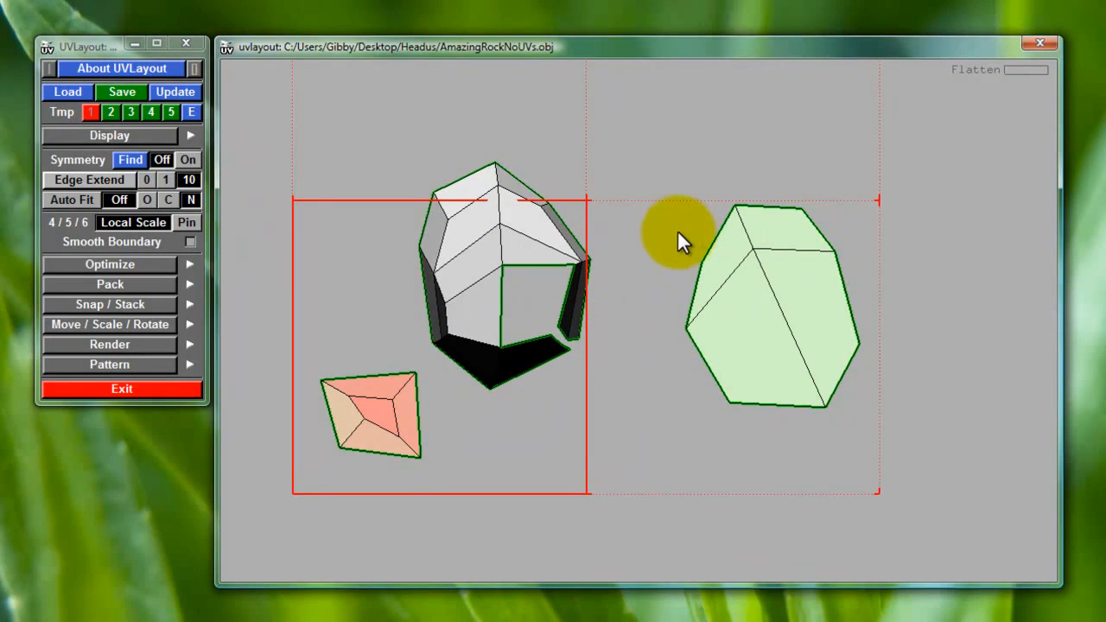
Move the middle section shell above the red UV square and flatten it until it unrolls into an open strip
middle_drag(677, 235, 672, 270)
right_drag(645, 256, 663, 133)
middle_drag(663, 134, 649, 264)
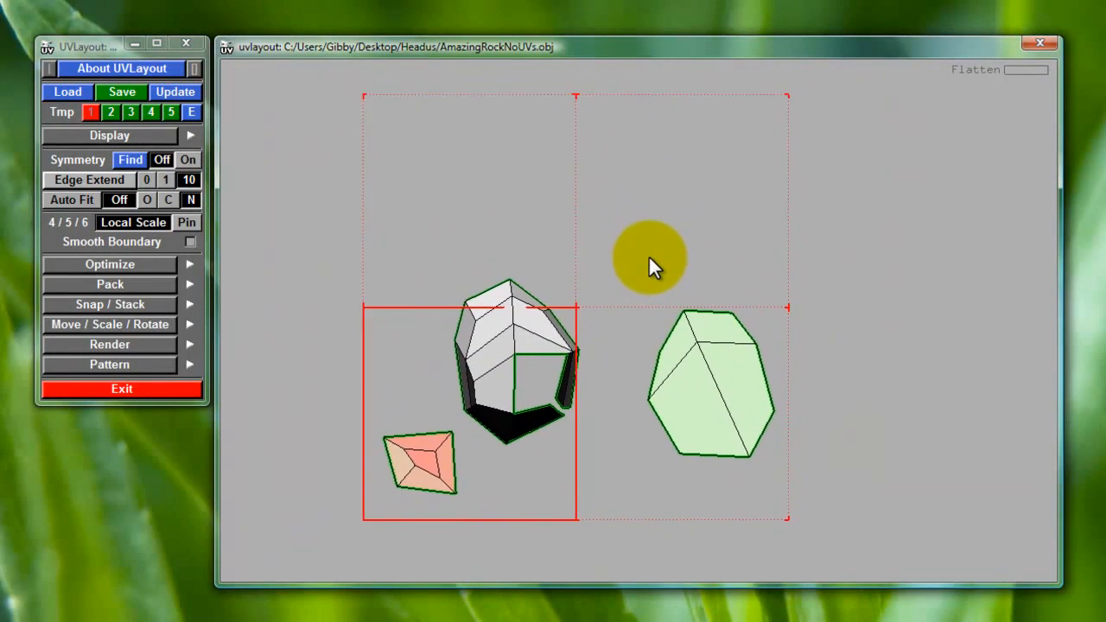
middle_drag(494, 336, 518, 210)
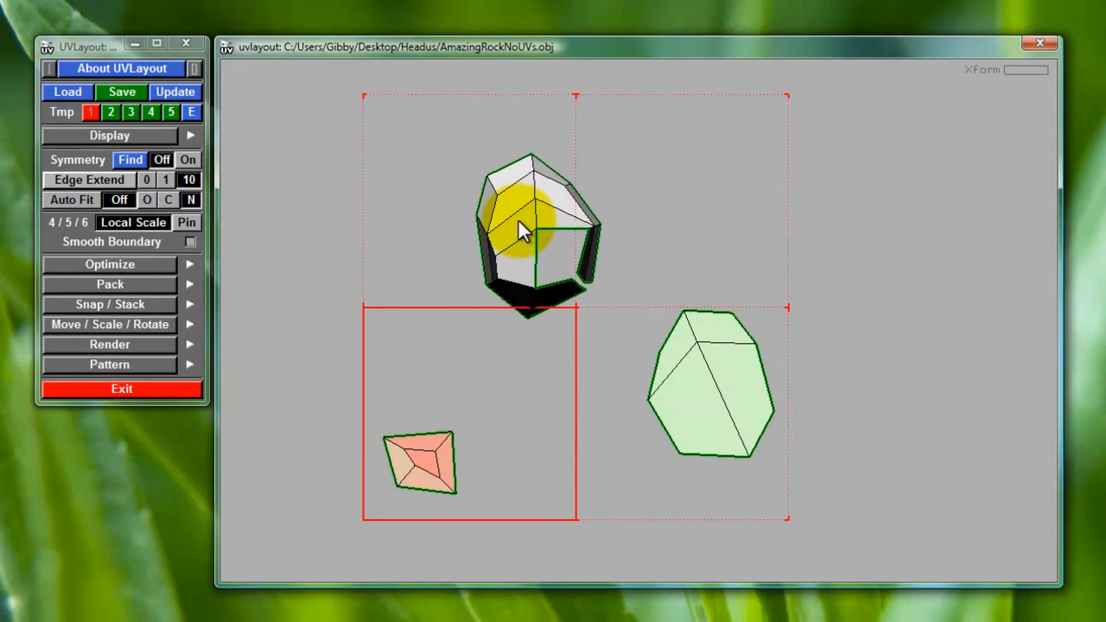
key(f)
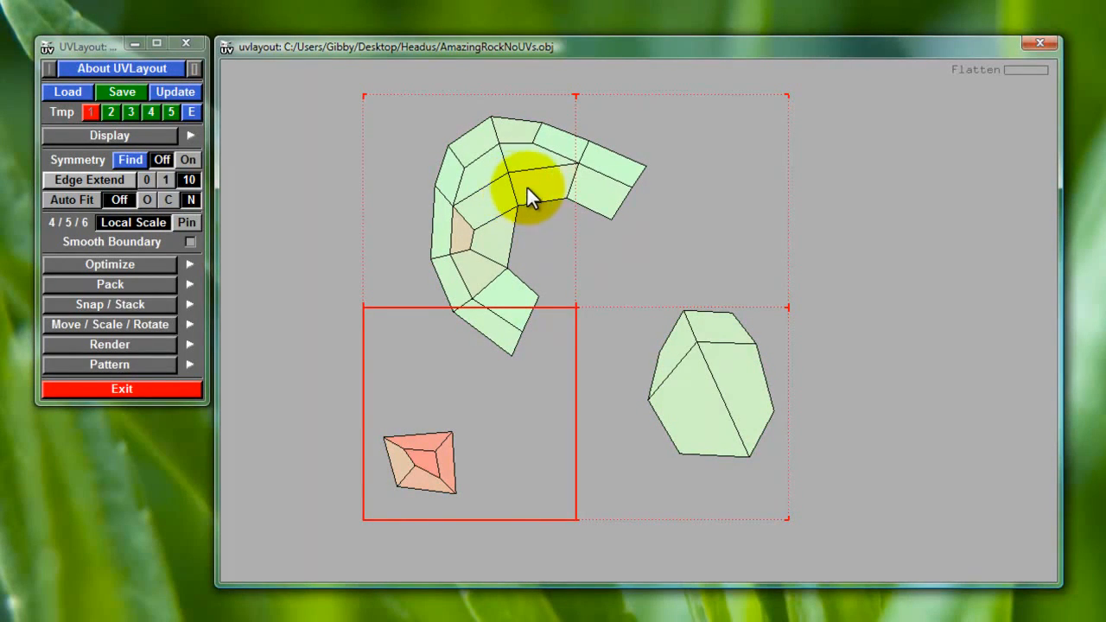
key(space)
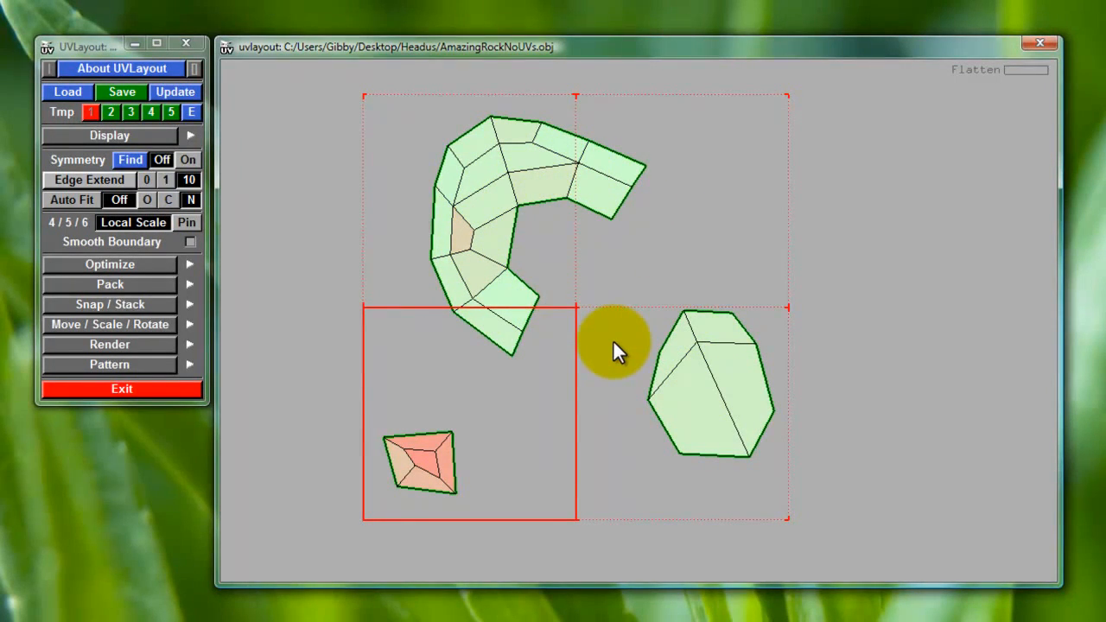
Examine the distortion colours of the flattened shells on the rock in the 3D view and in UV space
key(3)
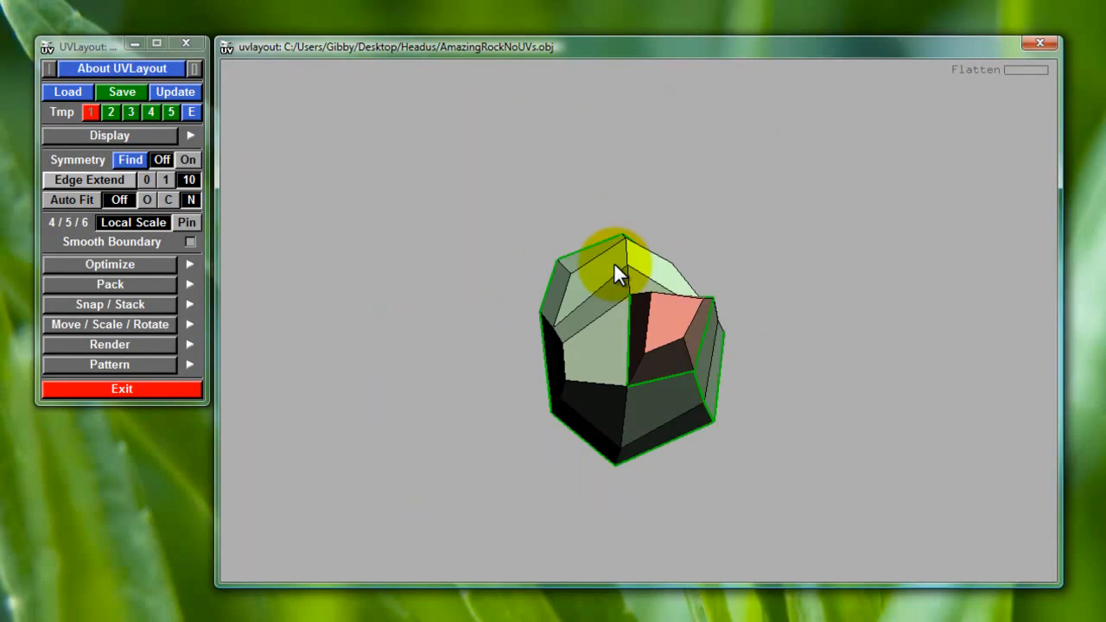
middle_drag(726, 212, 643, 246)
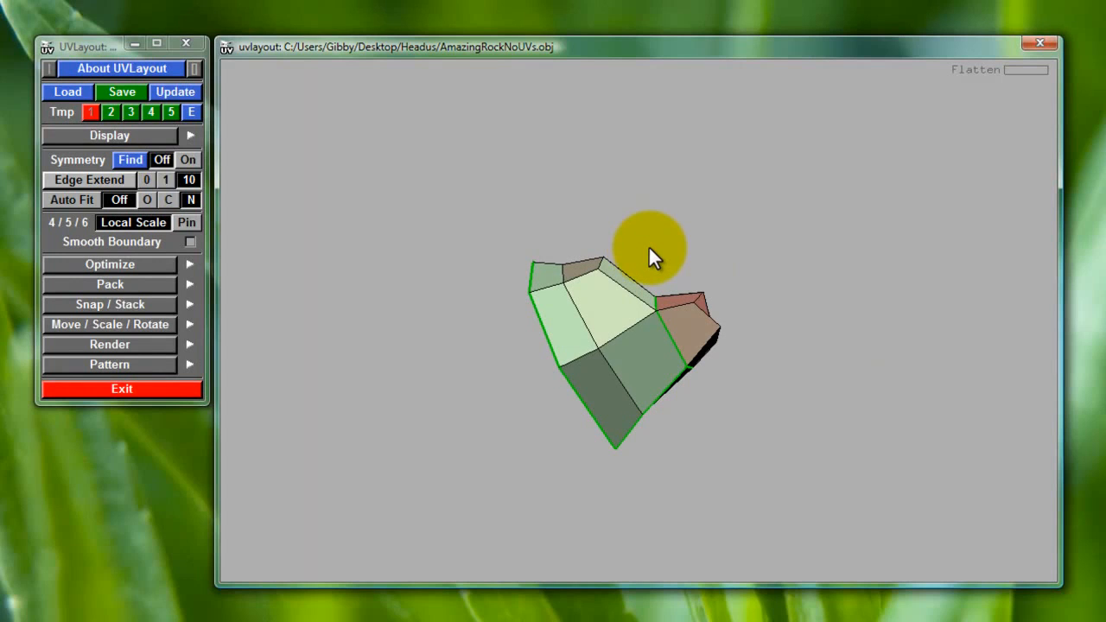
key(1)
right_drag(481, 400, 619, 400)
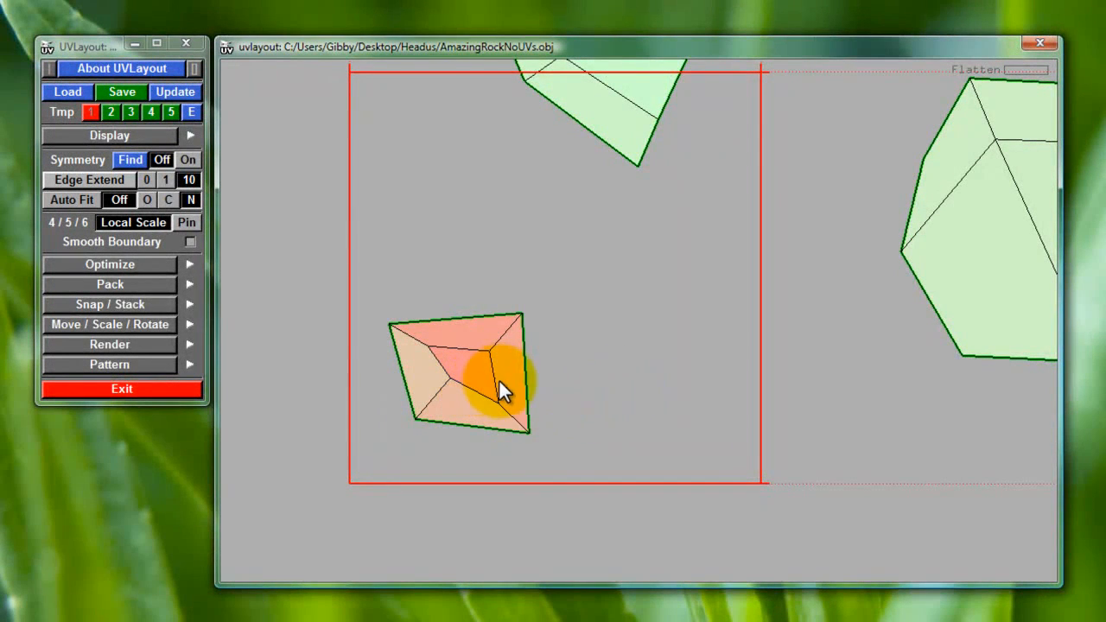
middle_drag(716, 307, 719, 390)
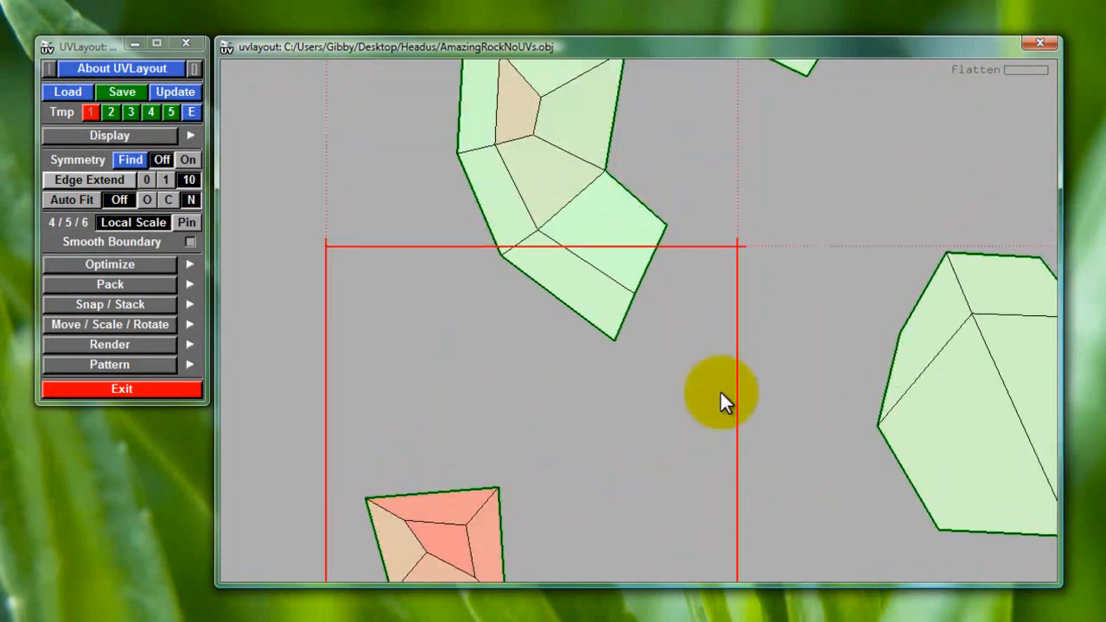
middle_drag(732, 312, 678, 480)
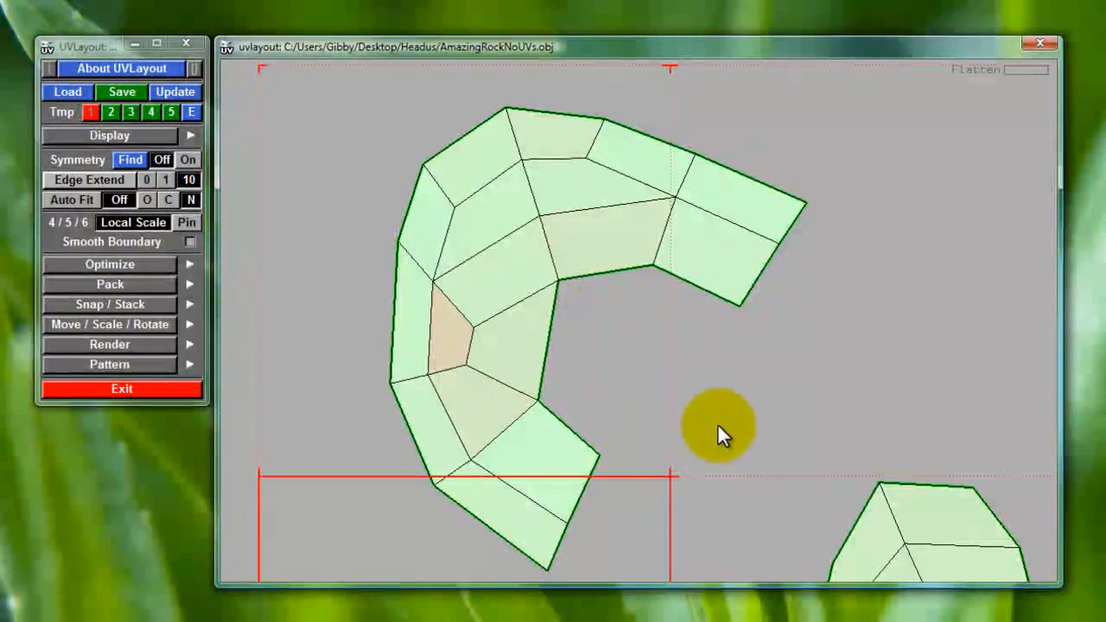
middle_drag(733, 457, 763, 276)
Cut the diagonal edge at the peak shell's lower-right corner and flatten the shell again
middle_drag(675, 470, 730, 263)
right_drag(730, 264, 639, 395)
middle_drag(638, 395, 679, 393)
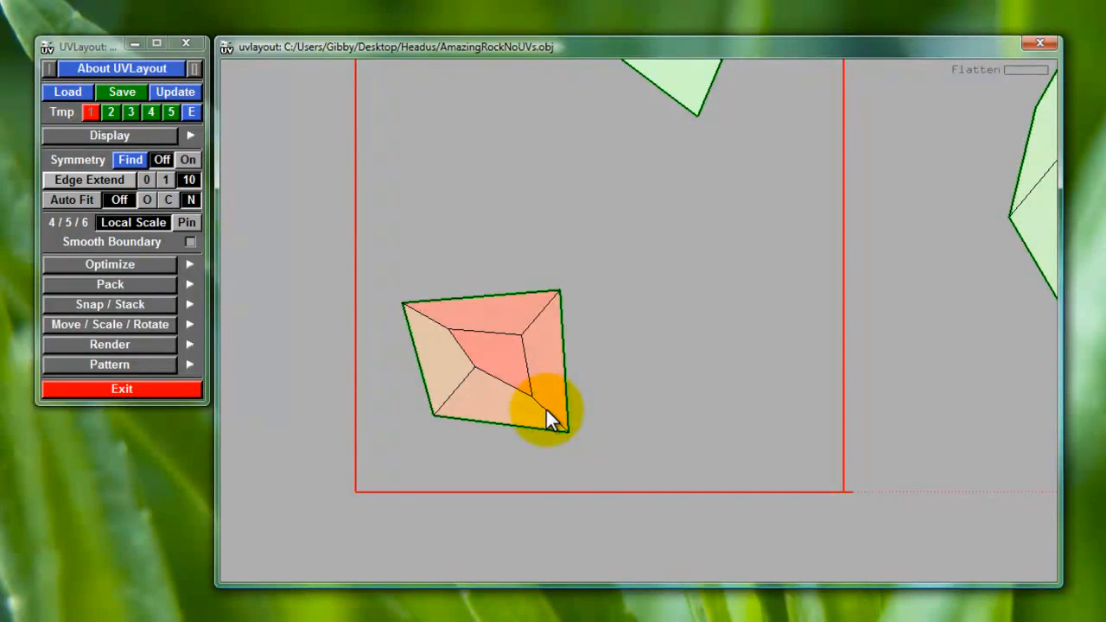
key(c)
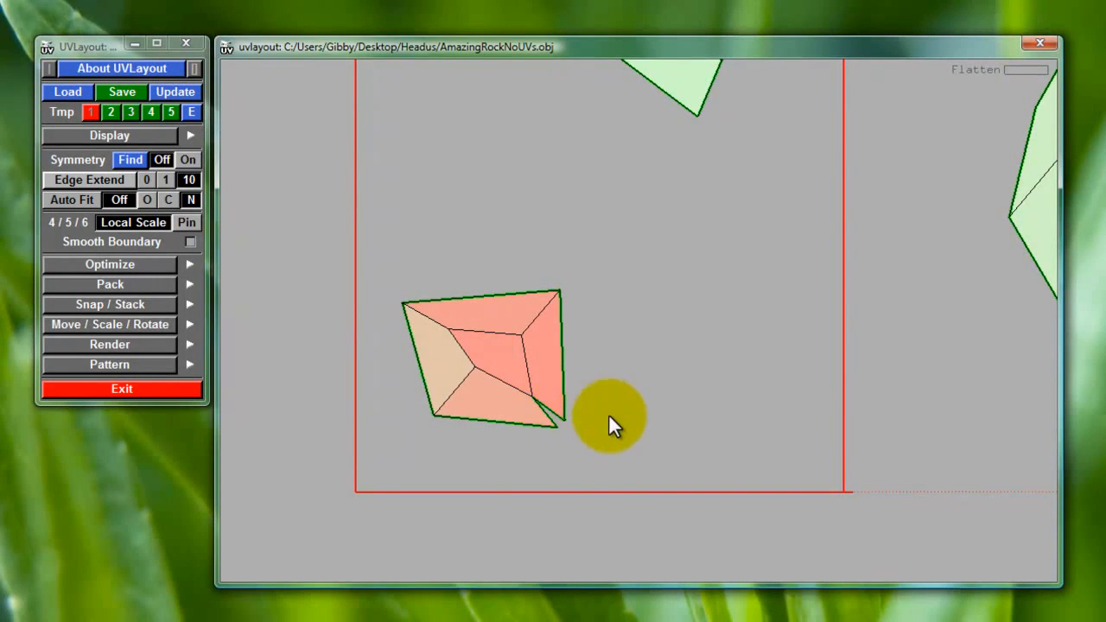
right_drag(679, 422, 631, 407)
middle_drag(634, 422, 583, 456)
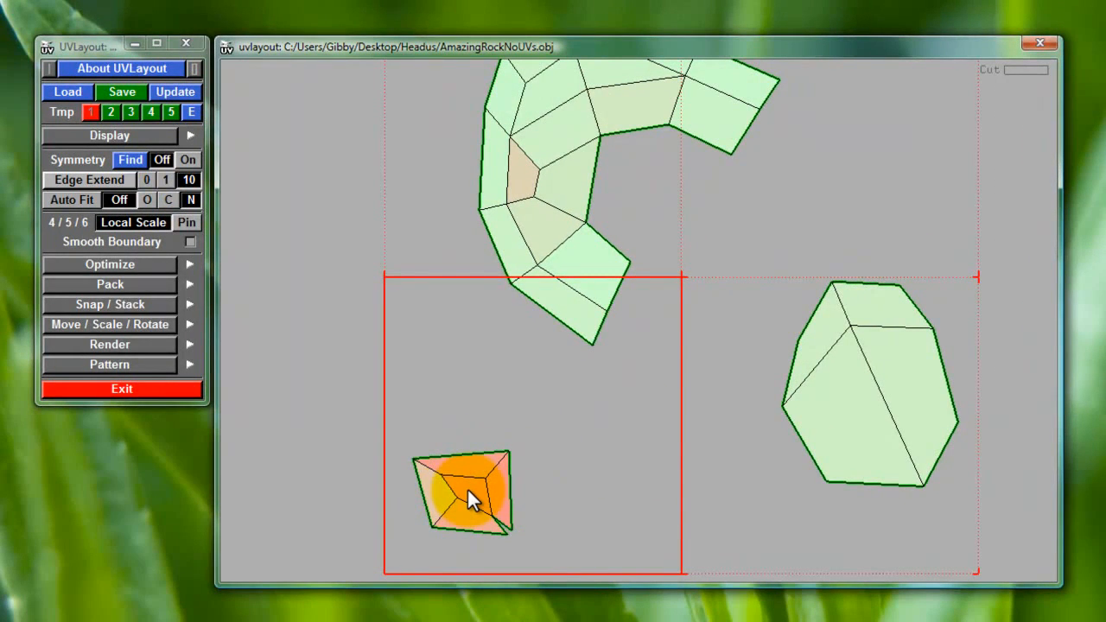
key(f)
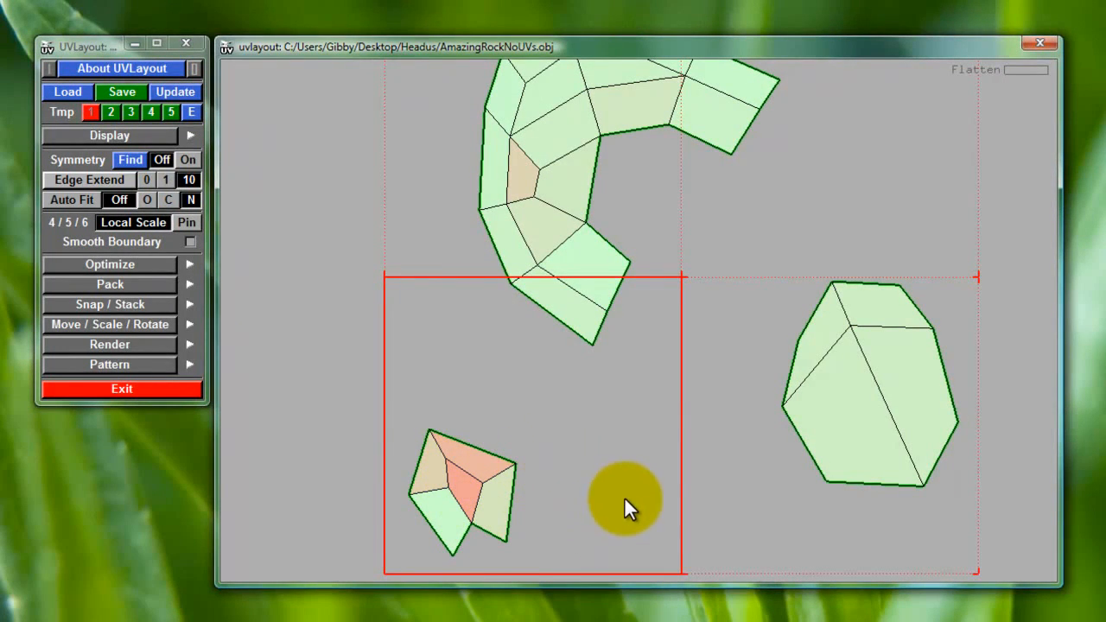
Check the distortion colours of the reflattened peak on the rock in 3D, and return to the UV view
middle_drag(717, 309, 683, 369)
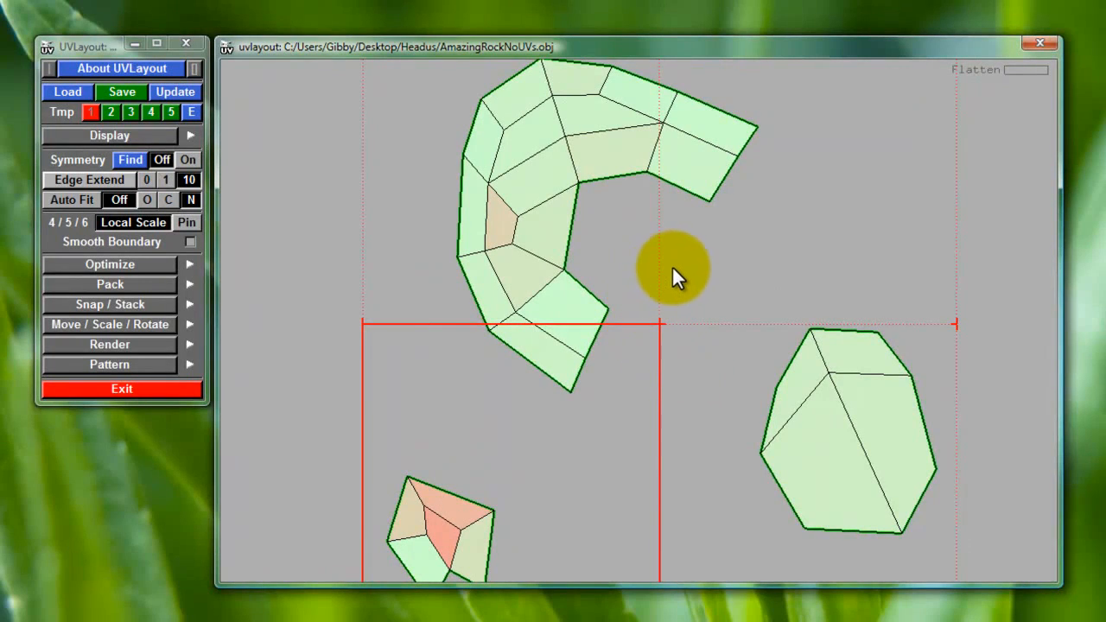
key(3)
drag(769, 296, 779, 372)
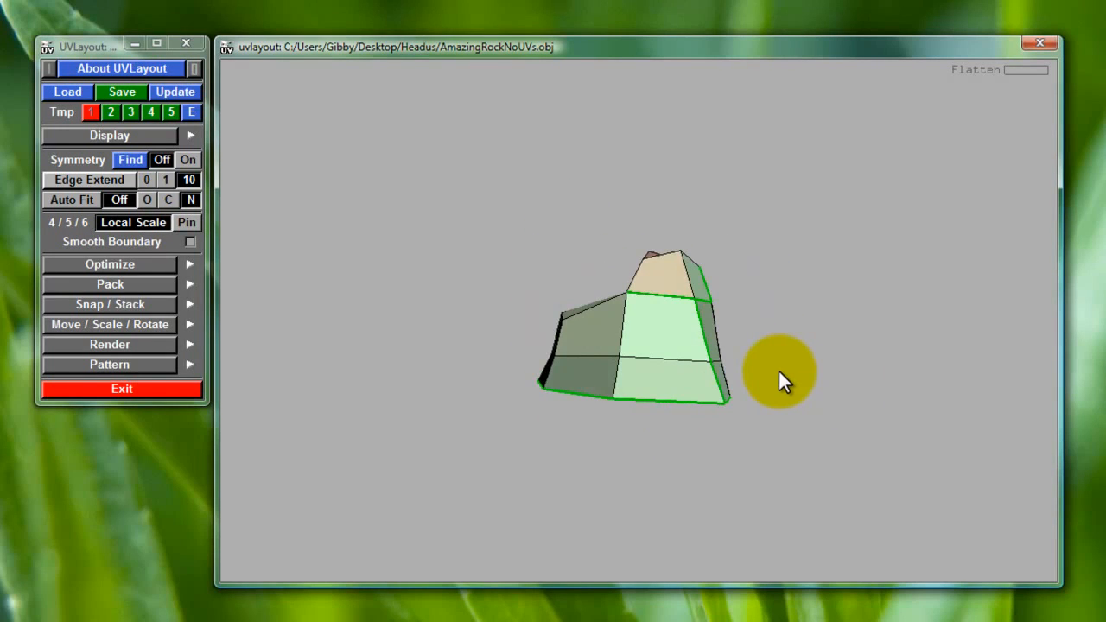
key(u)
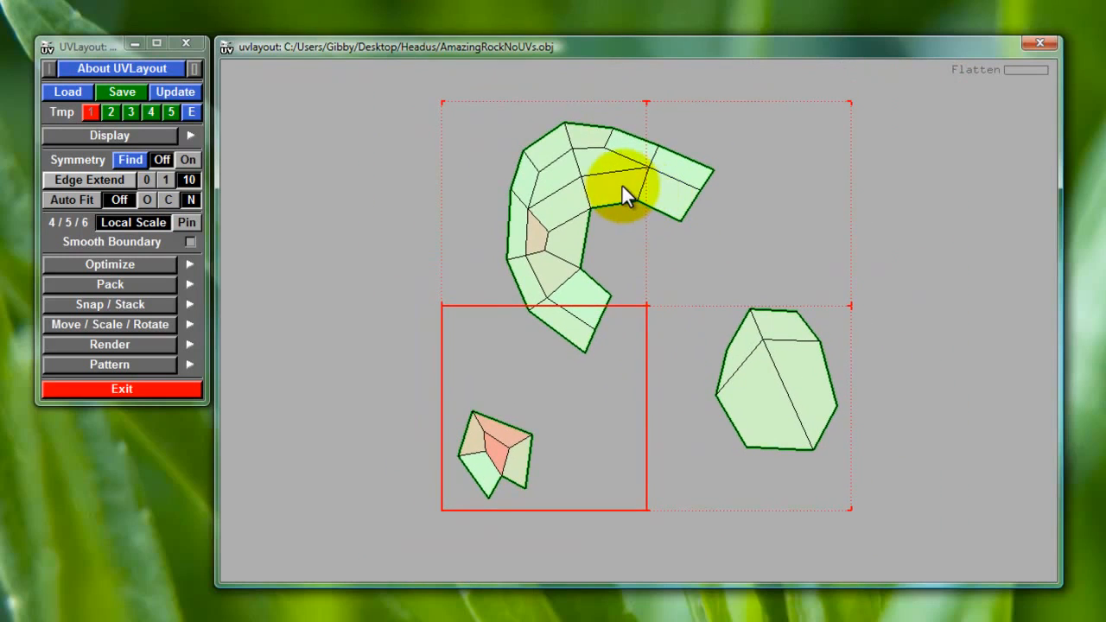
Move the curved middle strip and the base shell closer to the red UV square
middle_drag(567, 212, 537, 272)
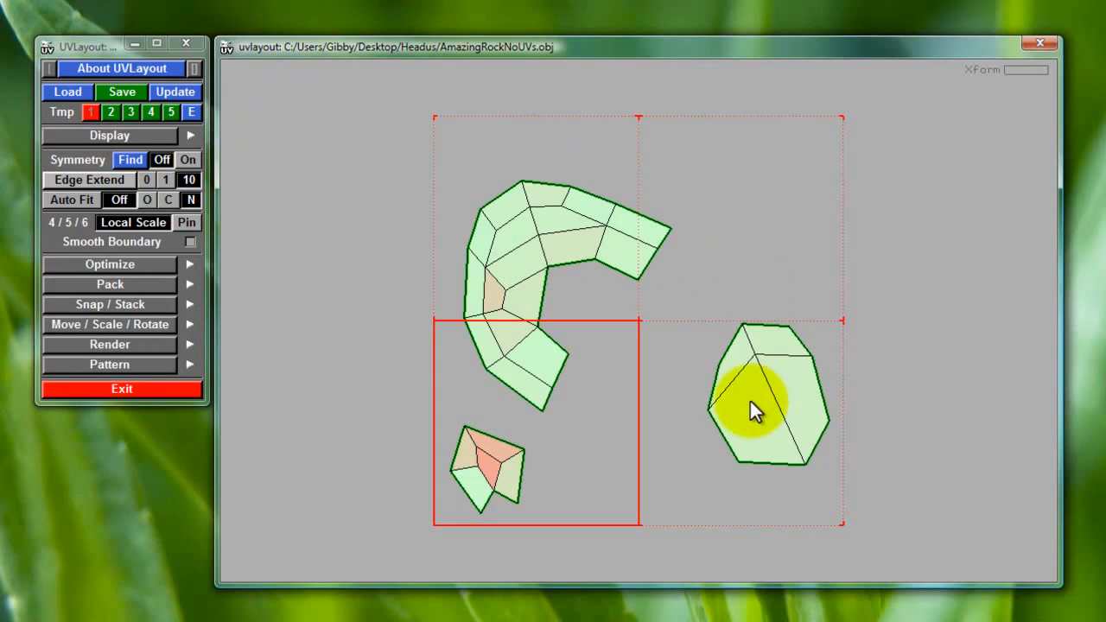
middle_drag(750, 410, 659, 383)
middle_drag(546, 222, 563, 219)
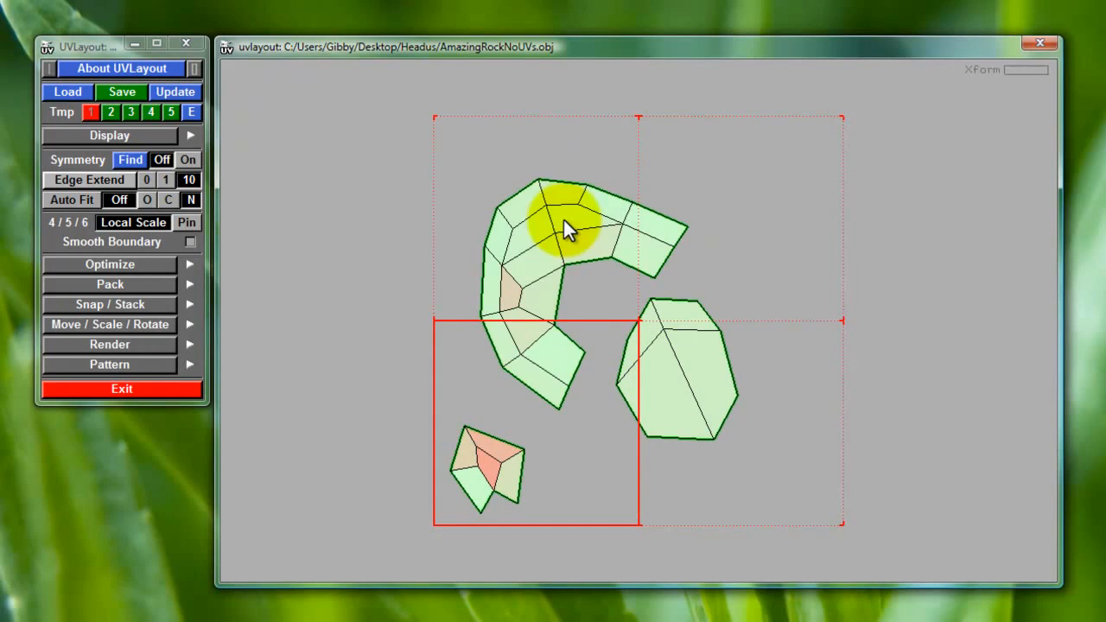
Flatten the small peak shell in the red UV square once more
right_drag(573, 450, 555, 503)
middle_drag(576, 505, 611, 438)
right_drag(611, 438, 629, 525)
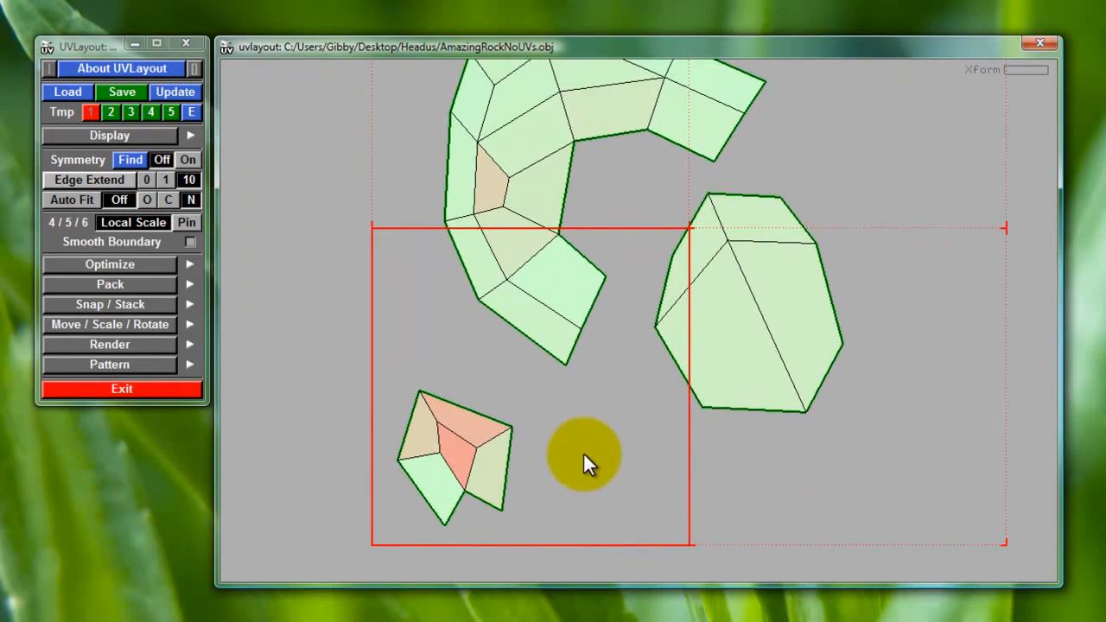
middle_drag(584, 454, 651, 394)
right_drag(650, 394, 633, 437)
middle_drag(633, 437, 656, 416)
right_drag(656, 416, 647, 450)
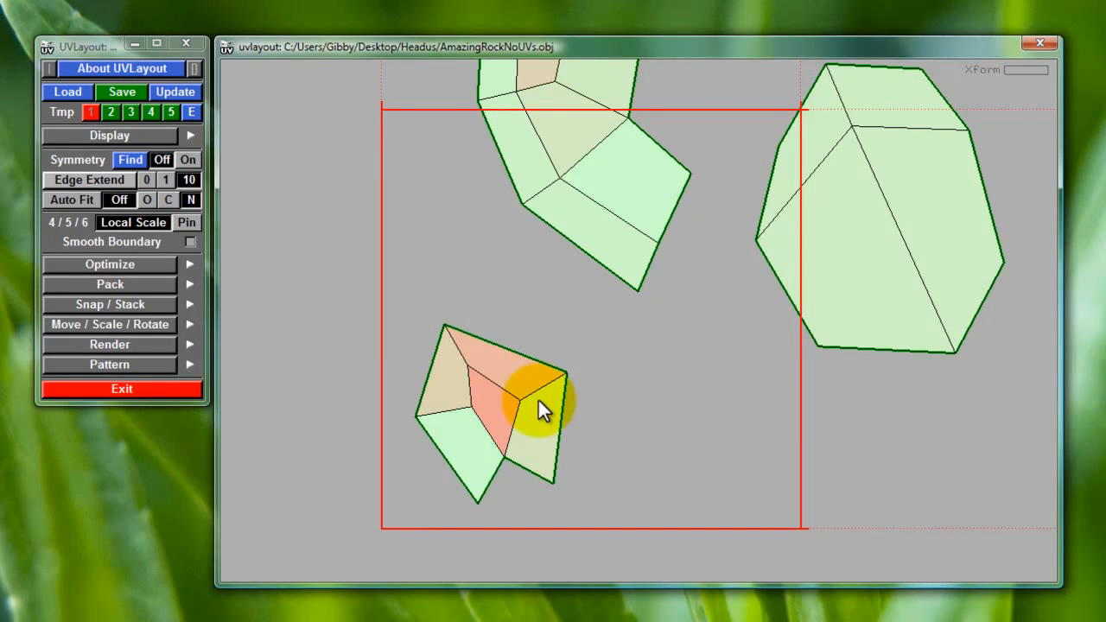
key(f)
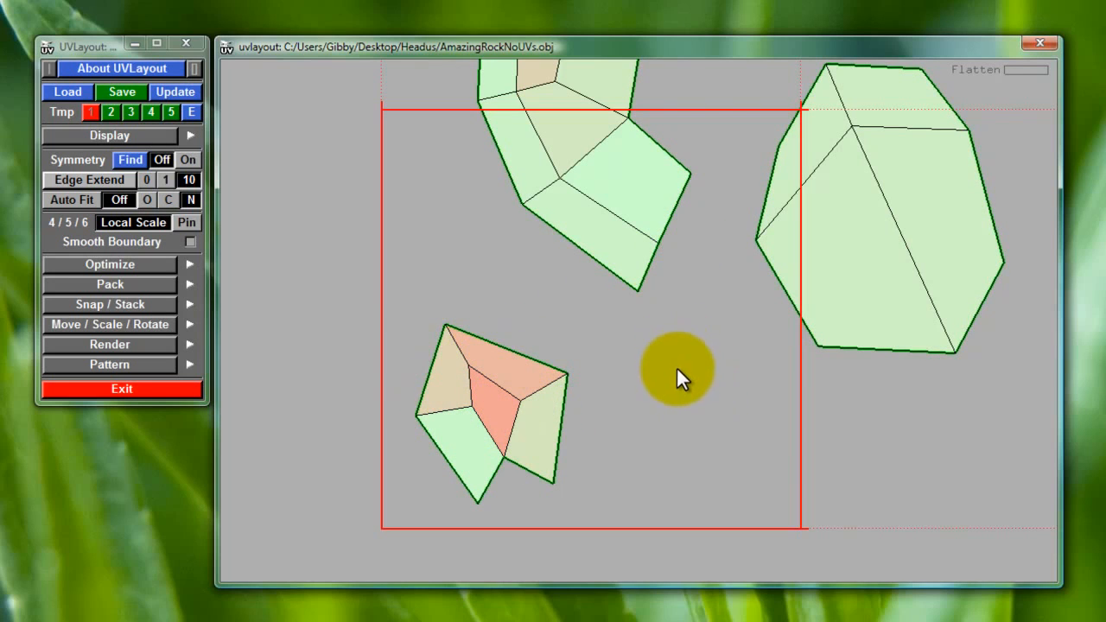
Flatten the peak shell briefly and try shrinking it with the Local Scale brush
middle_drag(672, 337, 641, 556)
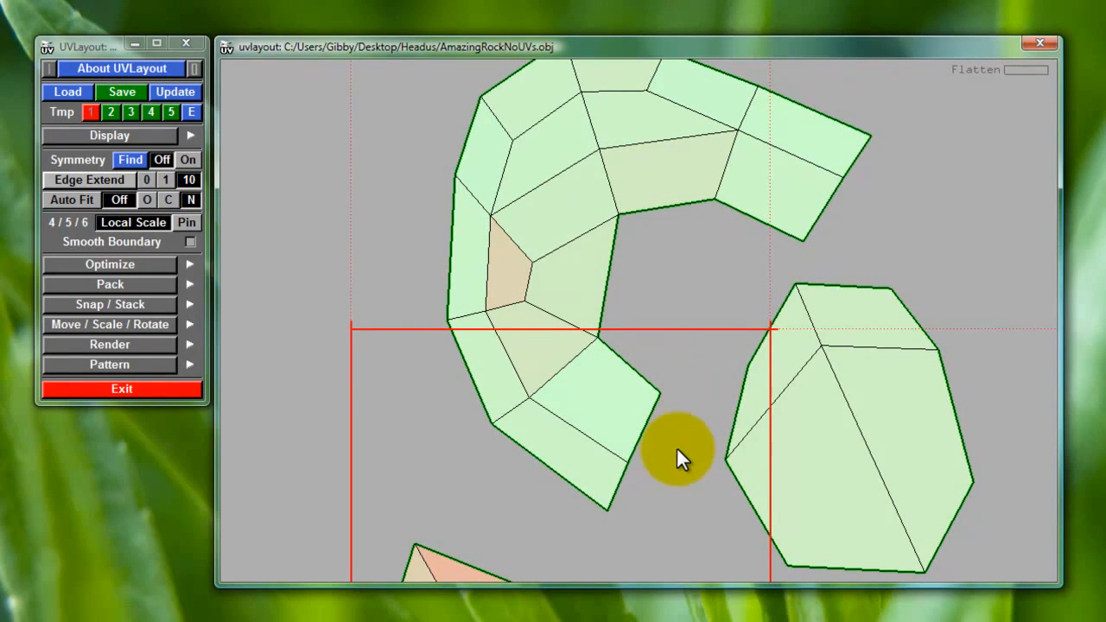
middle_drag(672, 479, 752, 212)
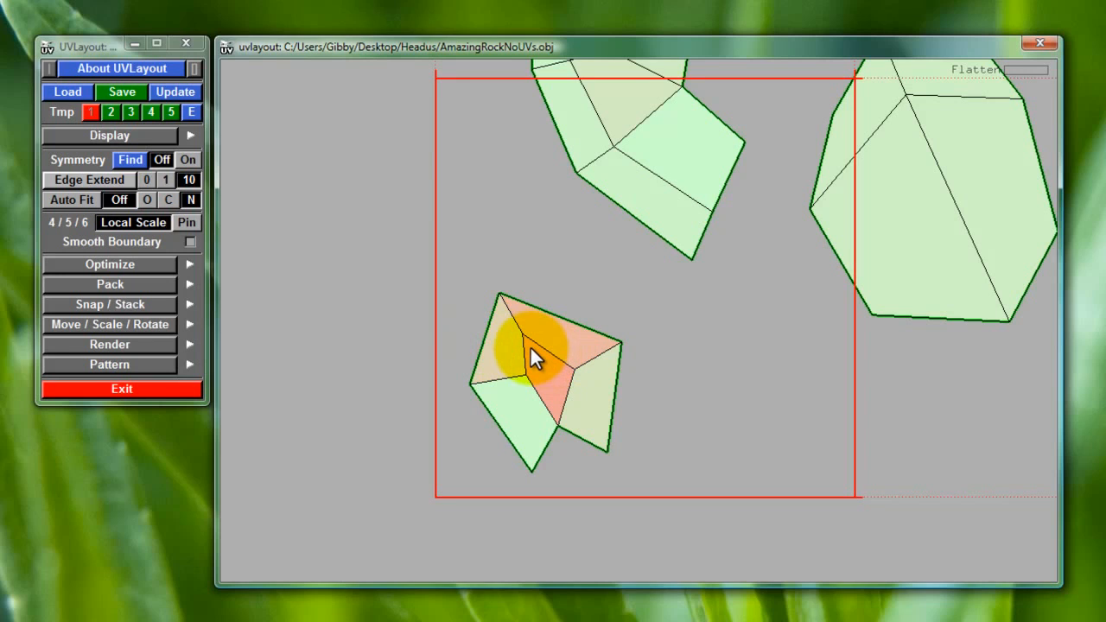
key(f)
key(4)
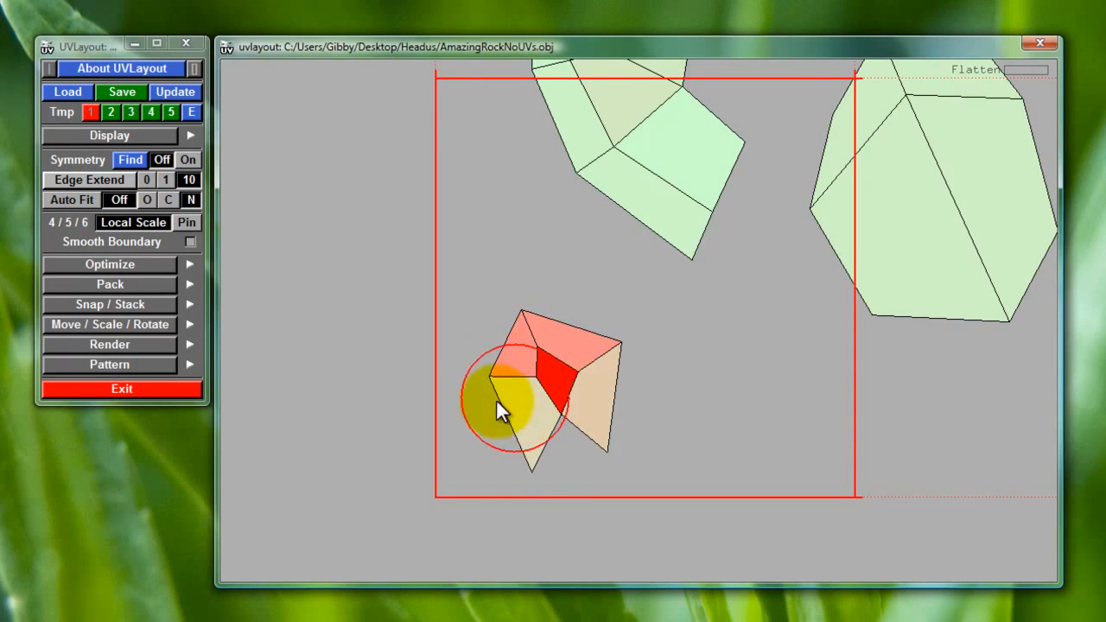
key(4)
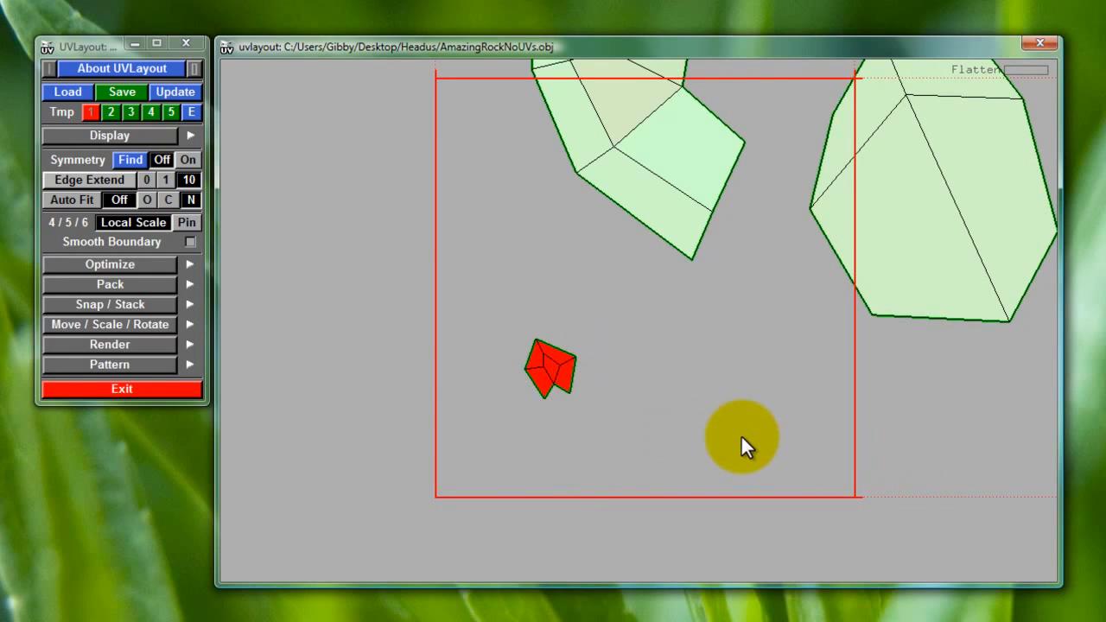
Bring the shrunken peak shell back to size, brush its local scale near the top, and reflatten it
right_drag(658, 419, 626, 269)
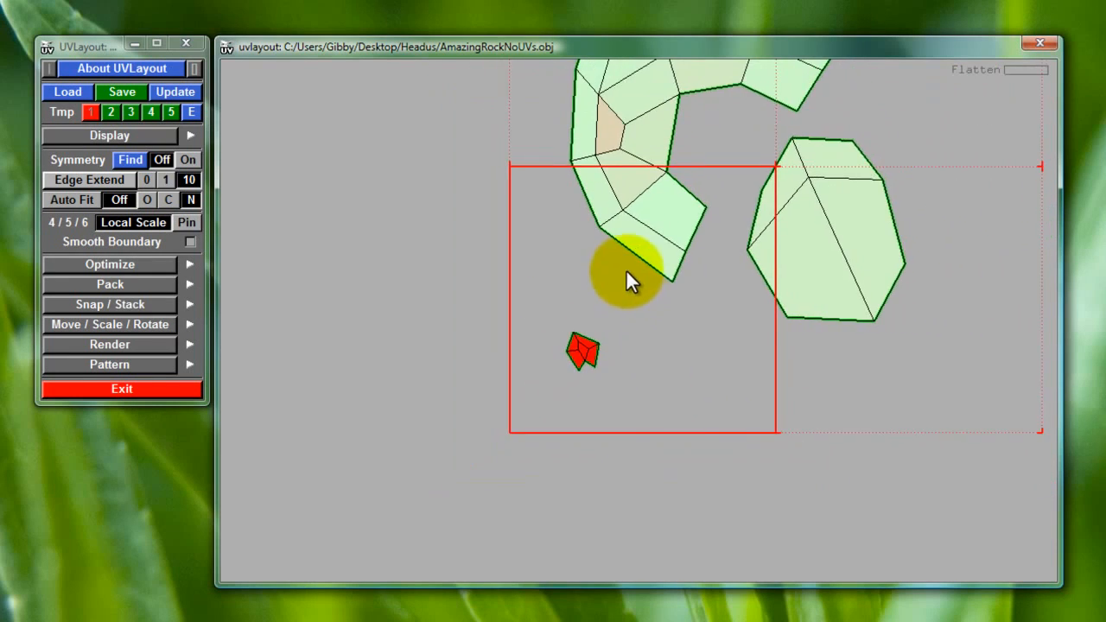
right_drag(734, 385, 723, 296)
middle_drag(713, 389, 693, 421)
right_drag(693, 420, 644, 618)
middle_drag(651, 429, 681, 383)
drag(564, 358, 561, 359)
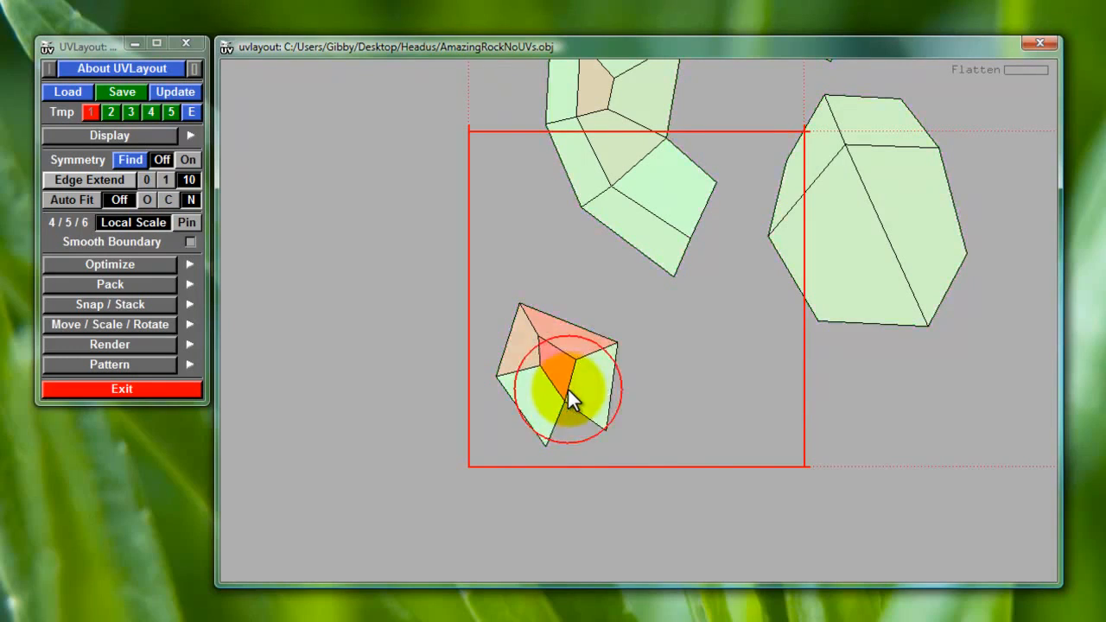
key(f)
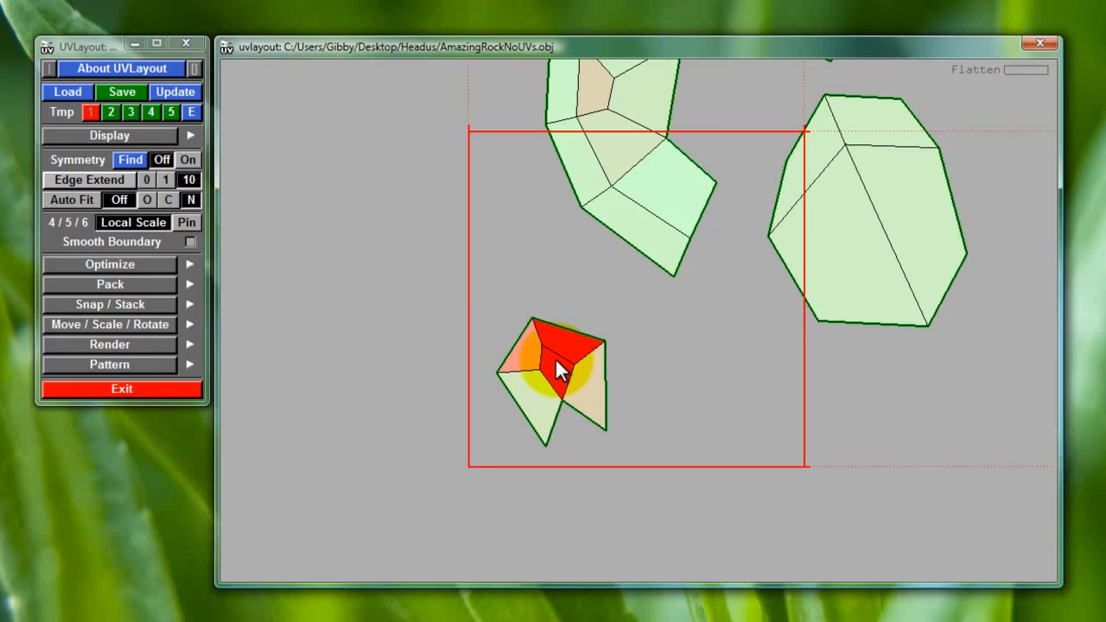
key(f)
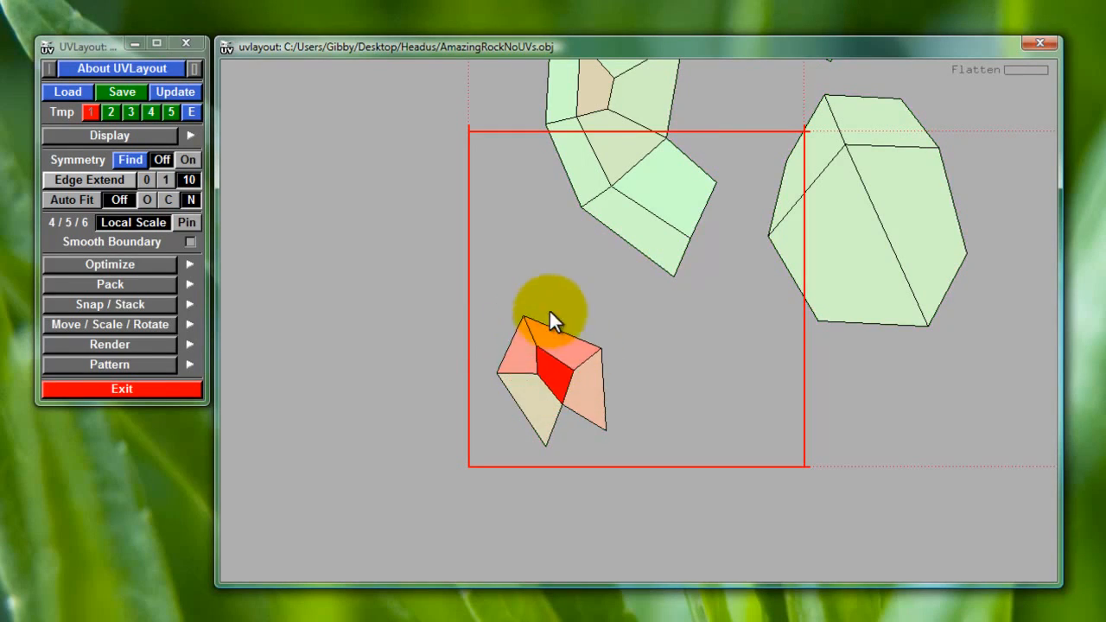
Brush the peak shell's compressed faces with Local Scale to enlarge them, reflattening the shell between passes
key(5)
key(5)
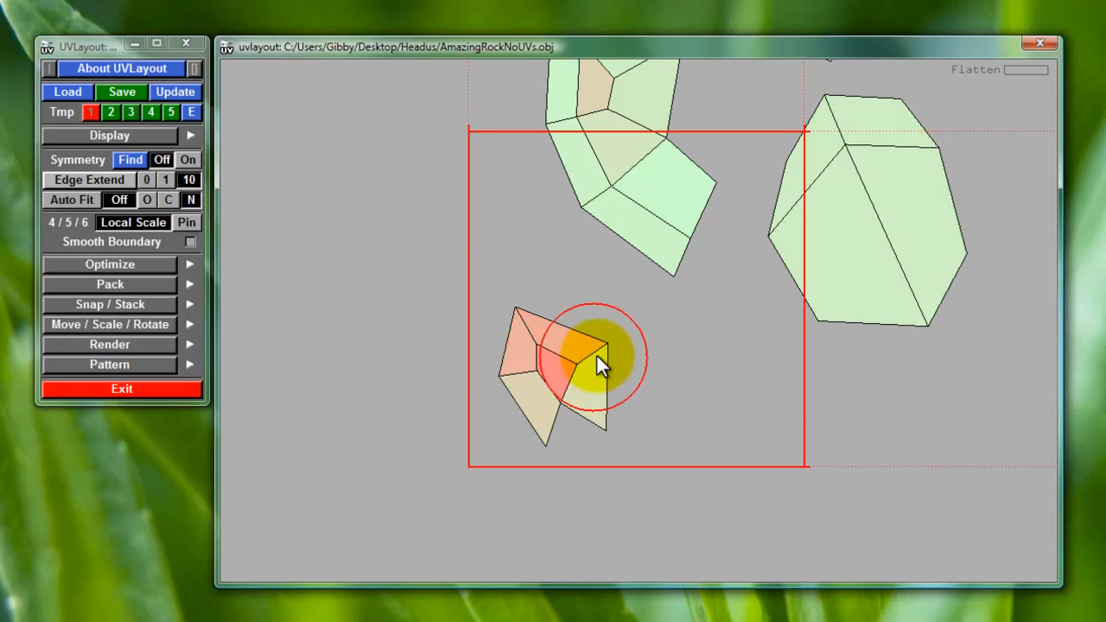
key(5)
key(5)
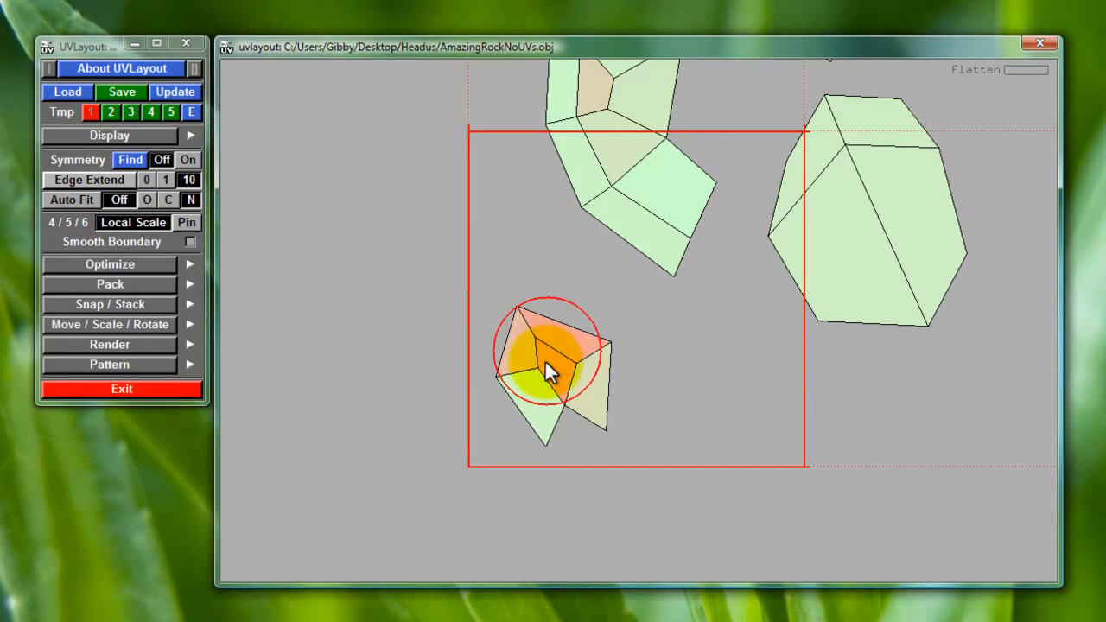
key(5)
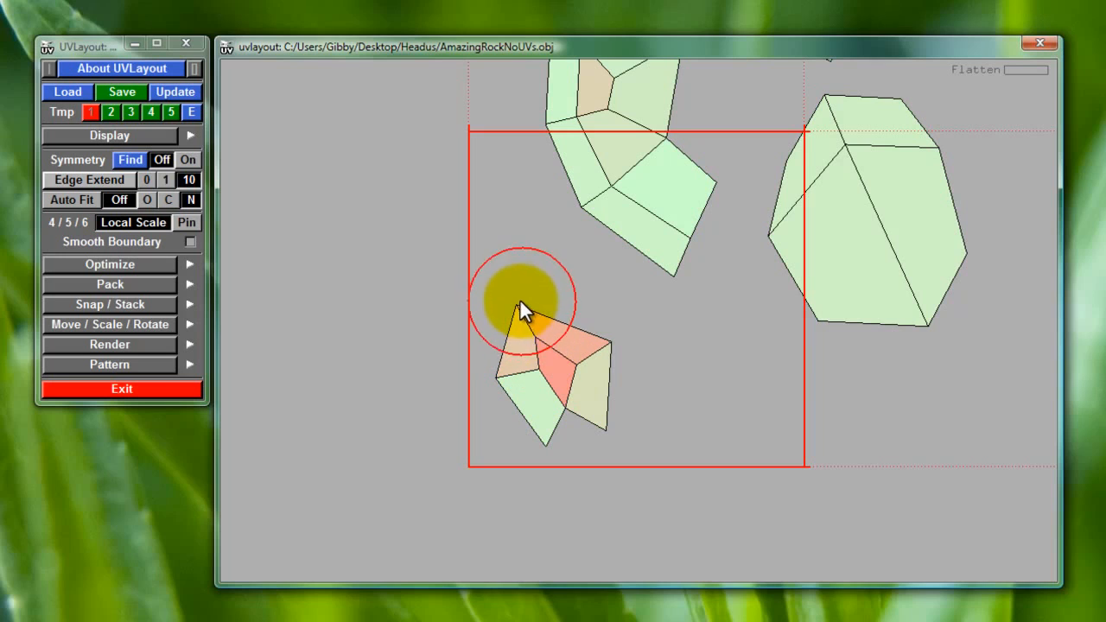
key(f)
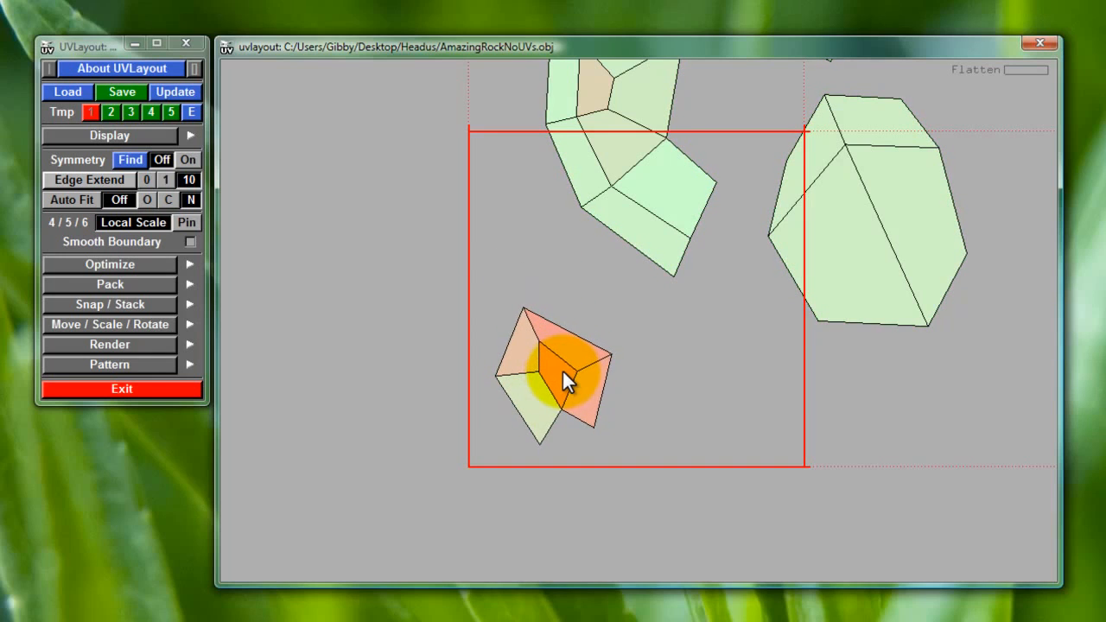
key(5)
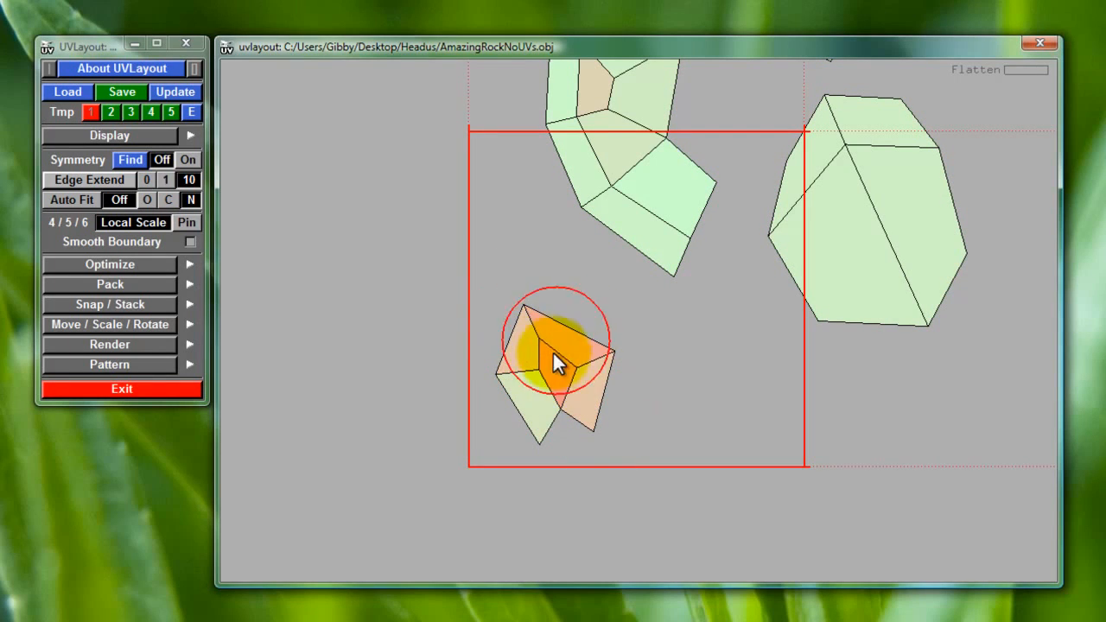
Move the base shell and the curved strip down and inward, closer to the peak shell in the red UV square
right_drag(726, 360, 726, 228)
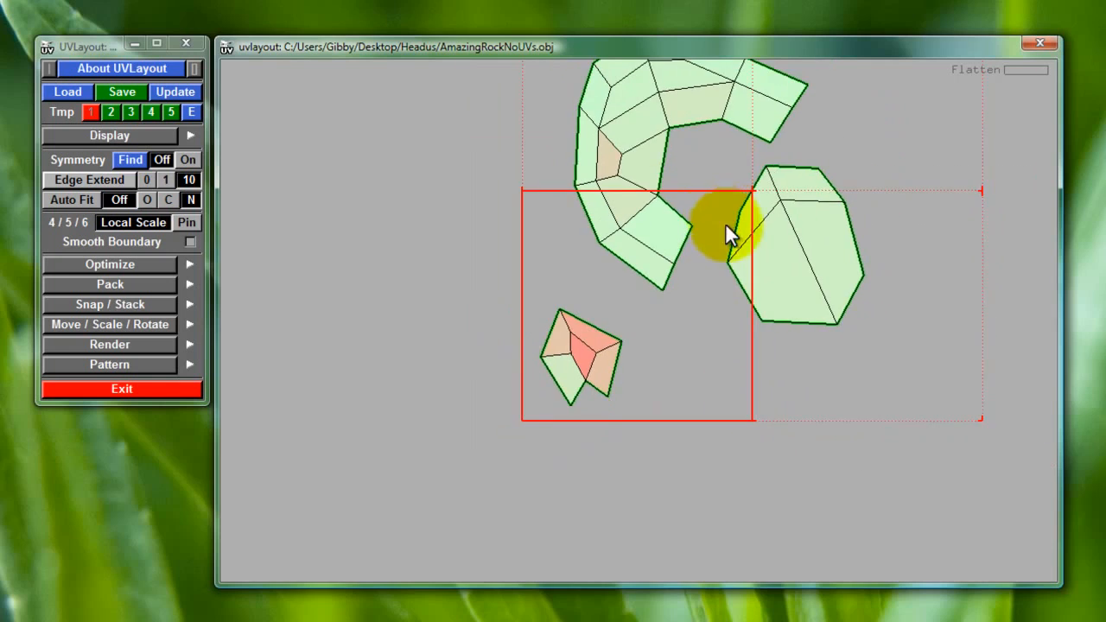
middle_drag(721, 264, 614, 429)
right_drag(656, 380, 661, 308)
middle_drag(659, 368, 665, 301)
right_drag(671, 313, 672, 363)
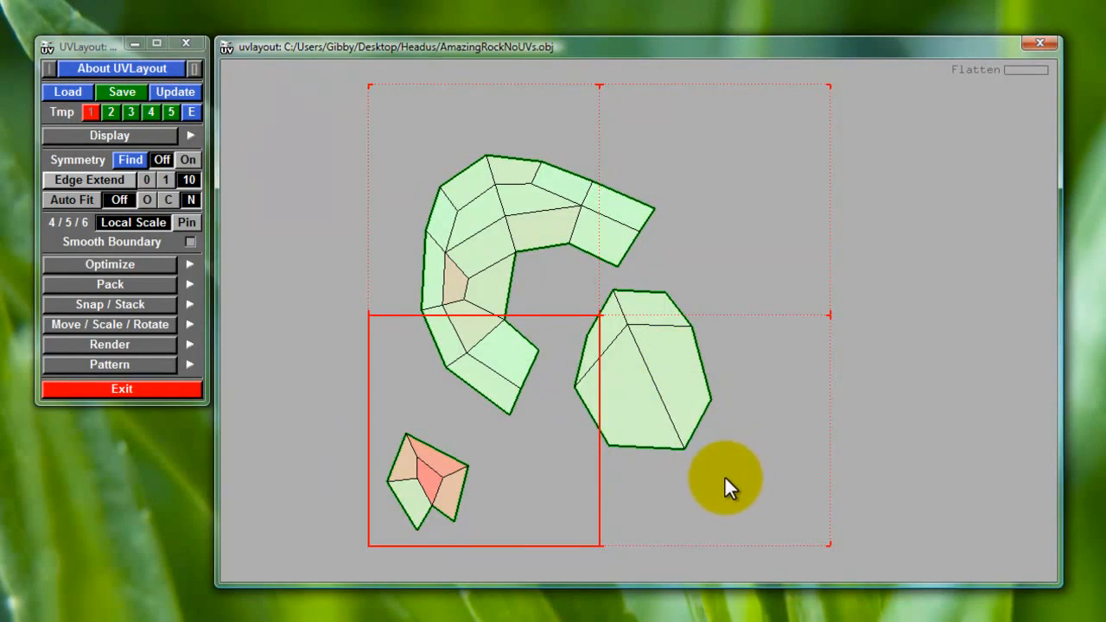
middle_drag(726, 484, 713, 402)
right_drag(712, 395, 739, 475)
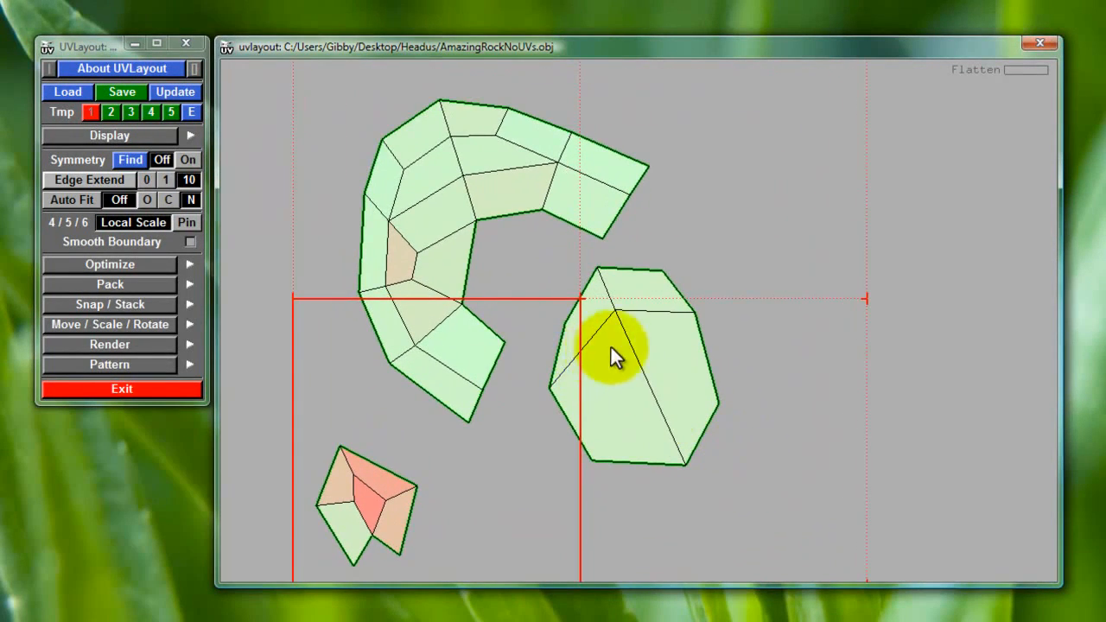
middle_drag(624, 343, 577, 435)
middle_drag(429, 330, 415, 372)
middle_drag(692, 433, 733, 394)
middle_drag(620, 414, 656, 370)
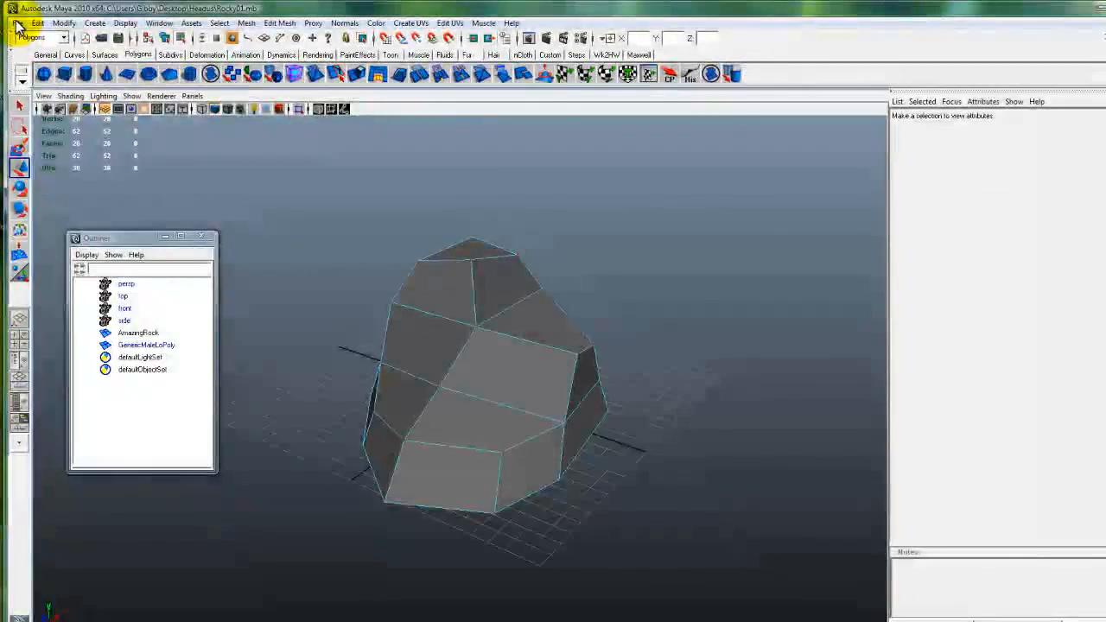
click(17, 23)
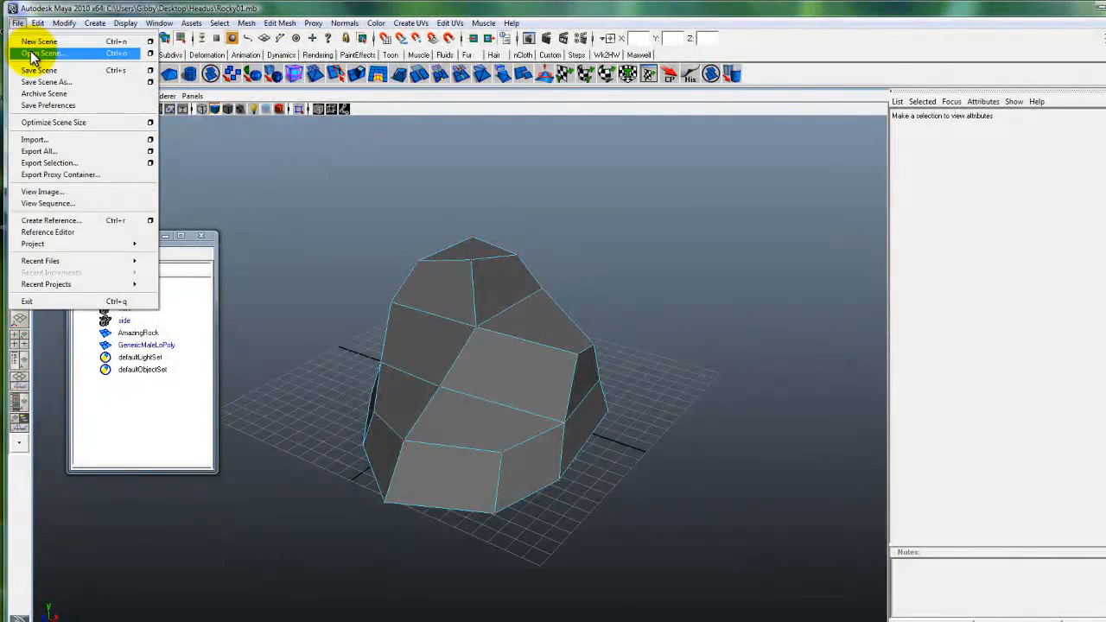
click(34, 54)
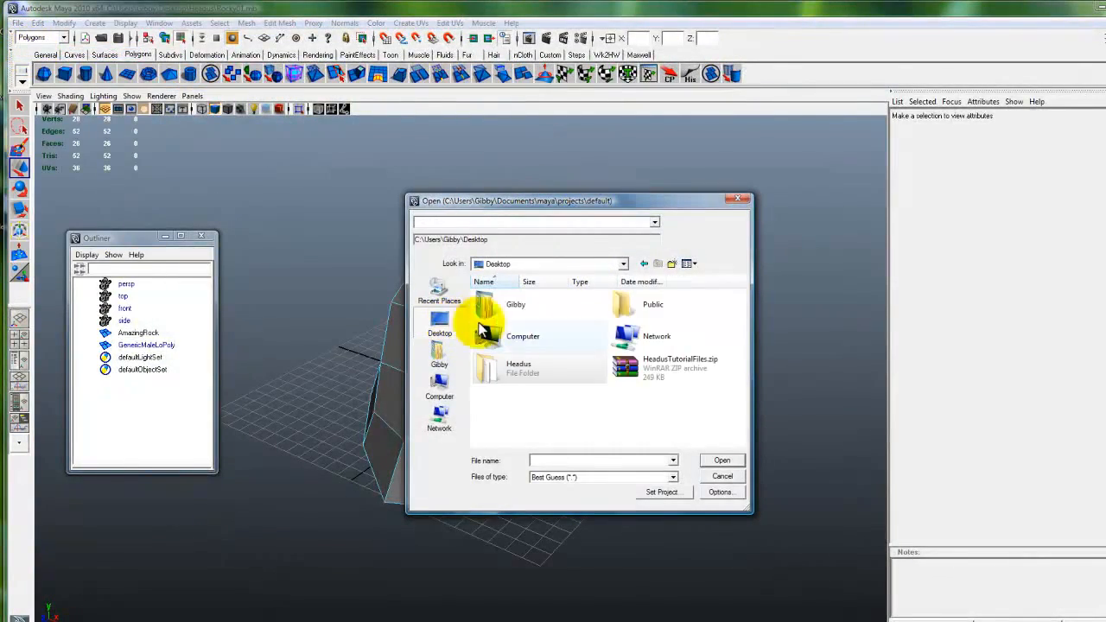
click(720, 476)
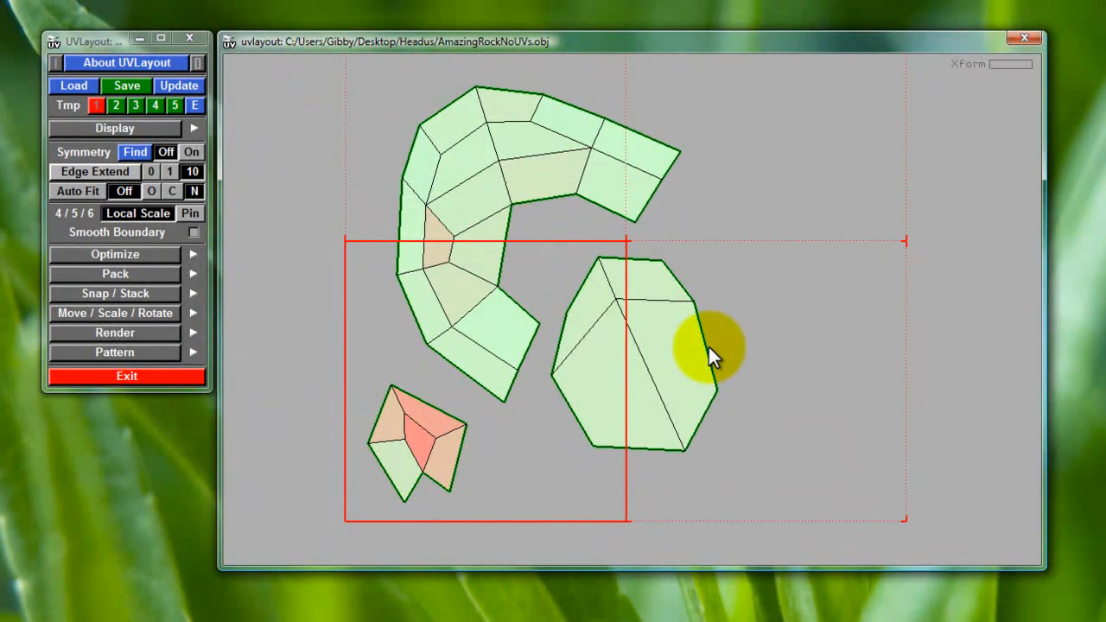
Review the arranged shells in UV space, inspect the rock's distortion colours in the 3D view, and return to the UV view
middle_drag(797, 333, 766, 385)
right_drag(767, 384, 703, 280)
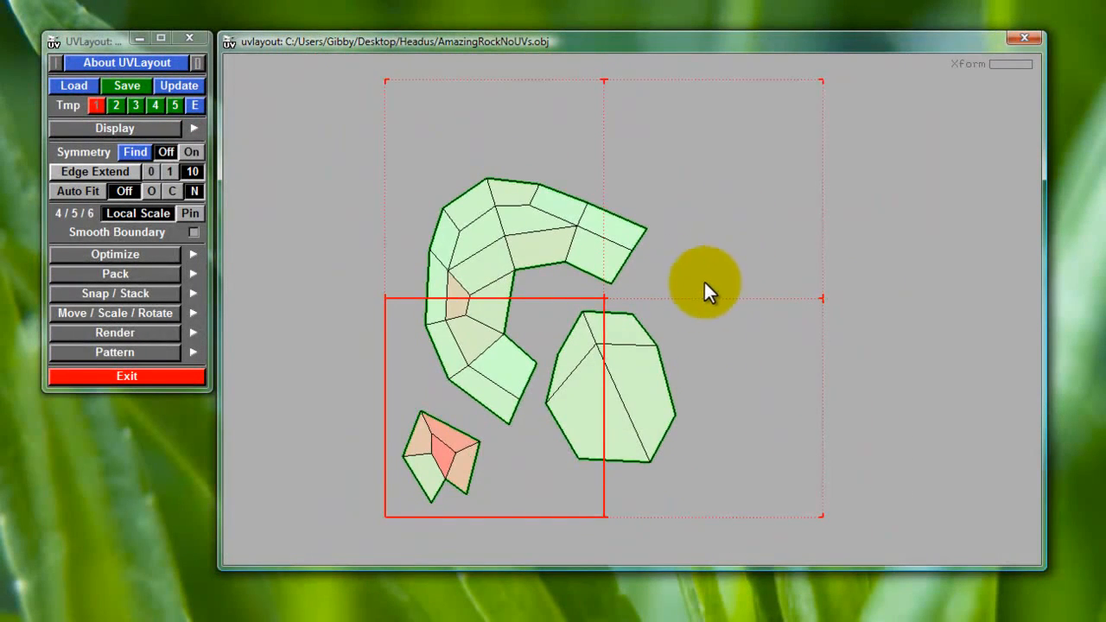
middle_drag(703, 280, 703, 266)
right_drag(702, 266, 699, 221)
middle_drag(698, 221, 691, 254)
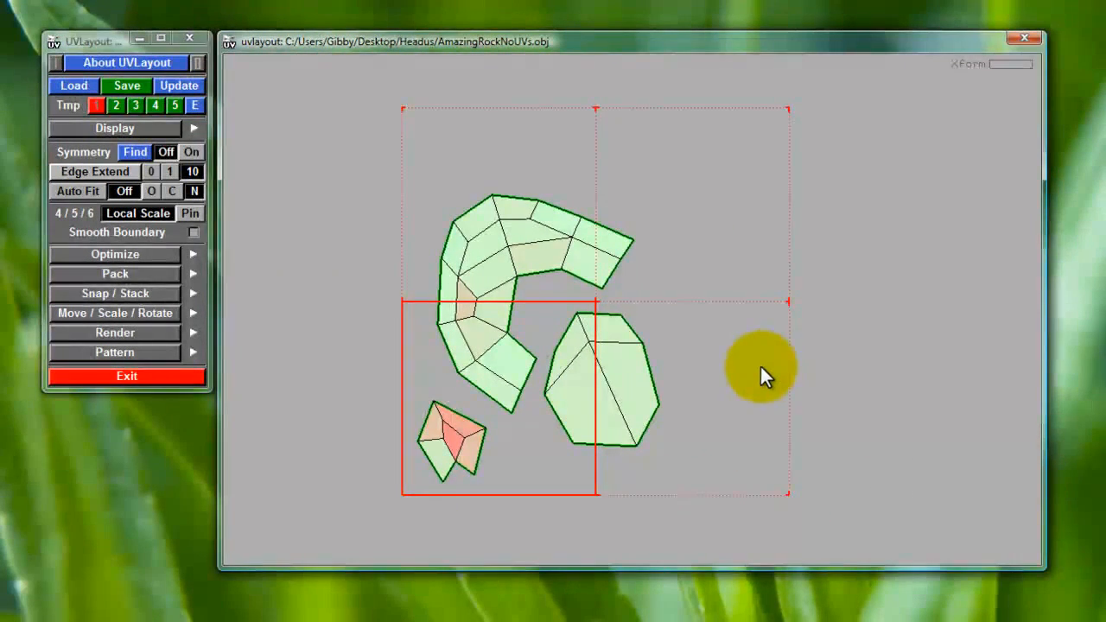
right_drag(709, 346, 691, 489)
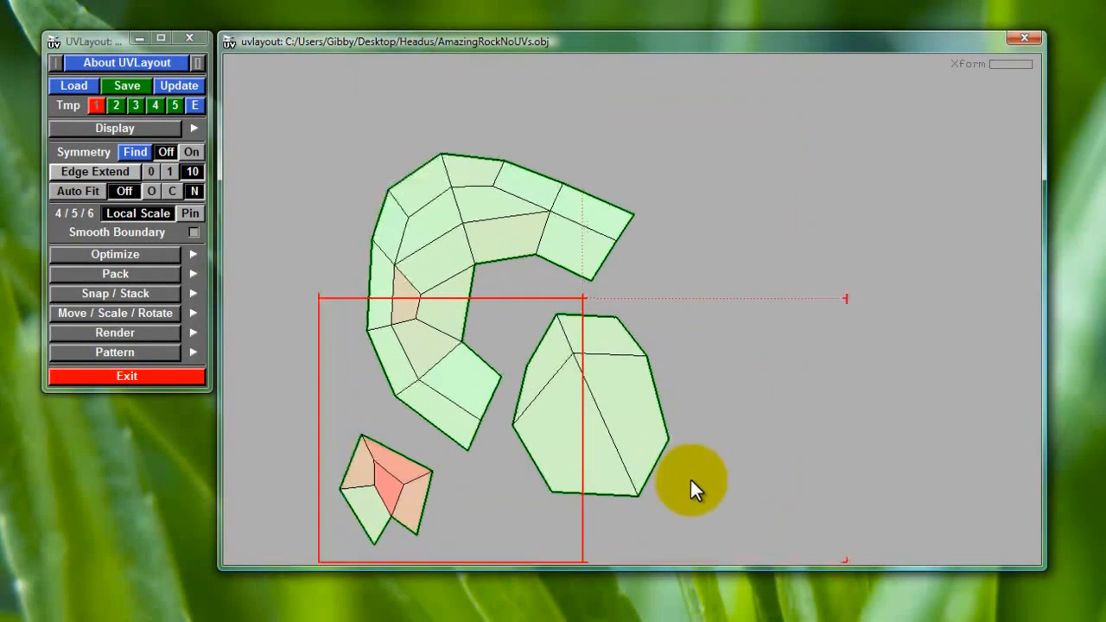
middle_drag(691, 488, 722, 440)
right_drag(723, 434, 723, 447)
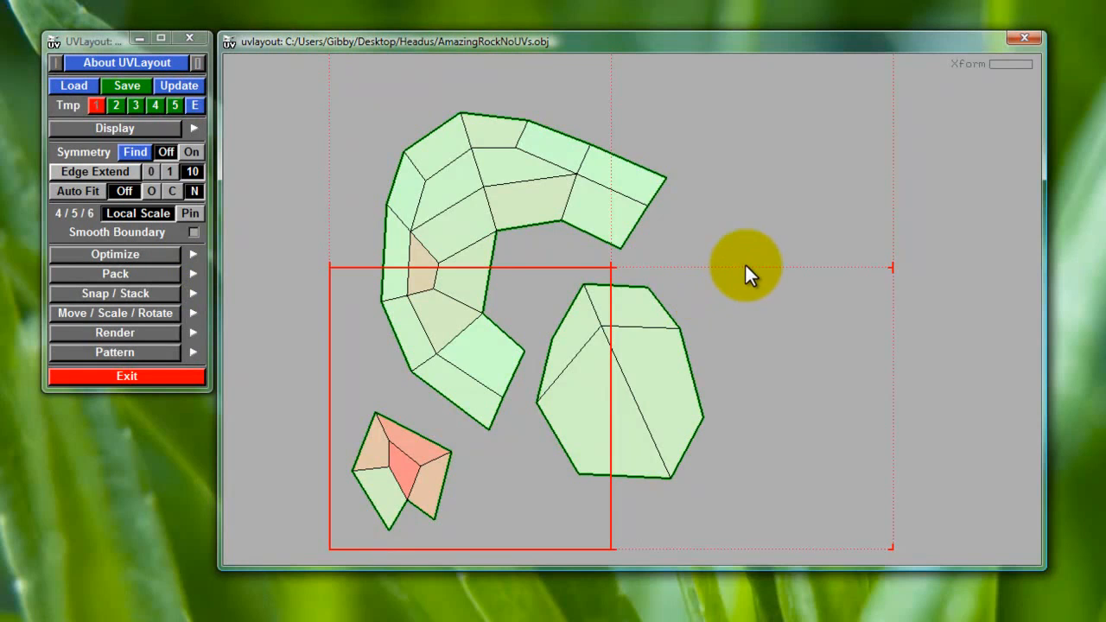
key(3)
drag(750, 308, 631, 280)
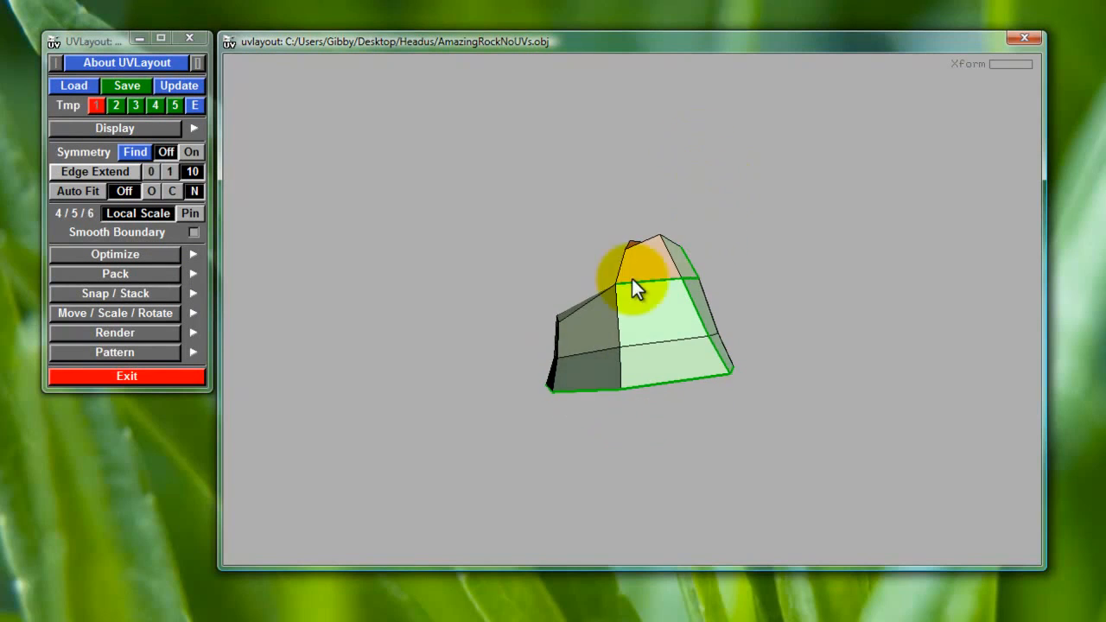
key(1)
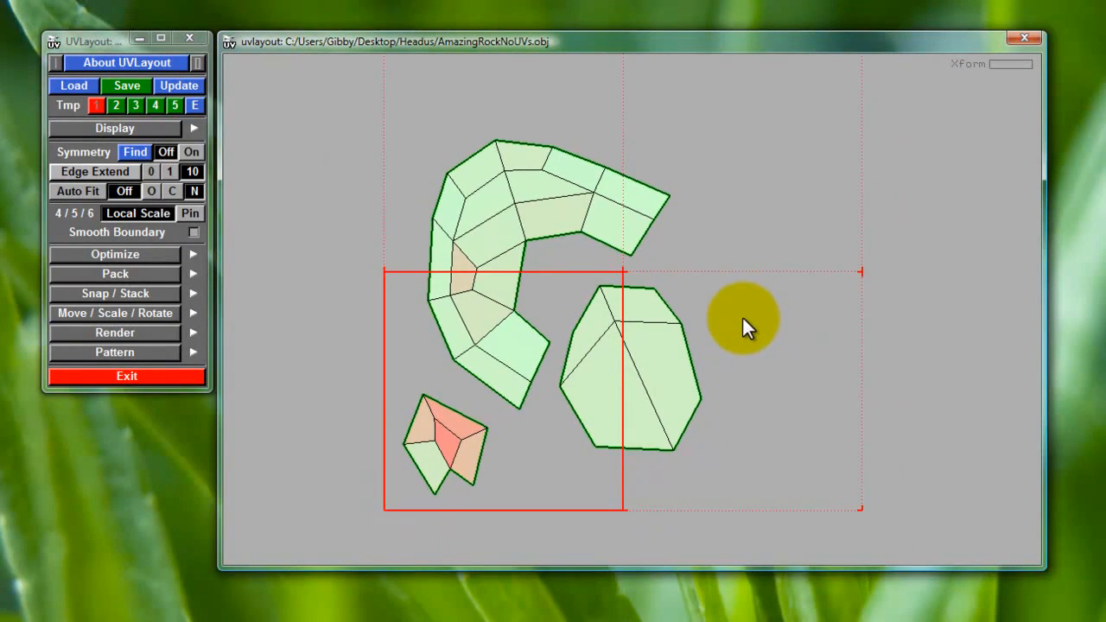
Store the current shell layout in temporary save slots 2, 3, 4 and 5
click(116, 105)
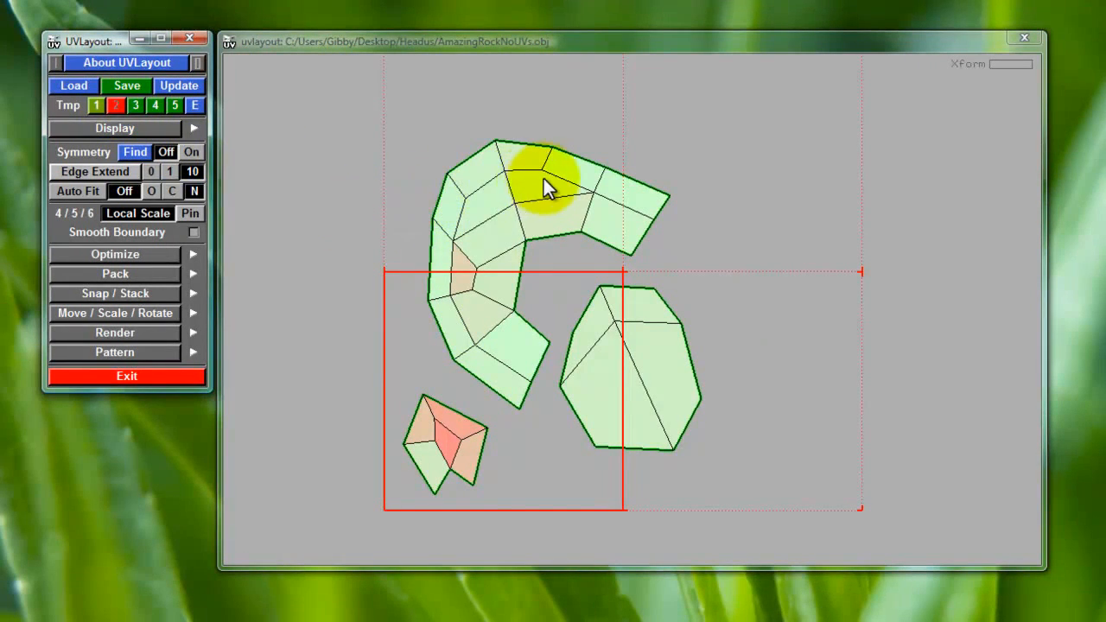
click(136, 105)
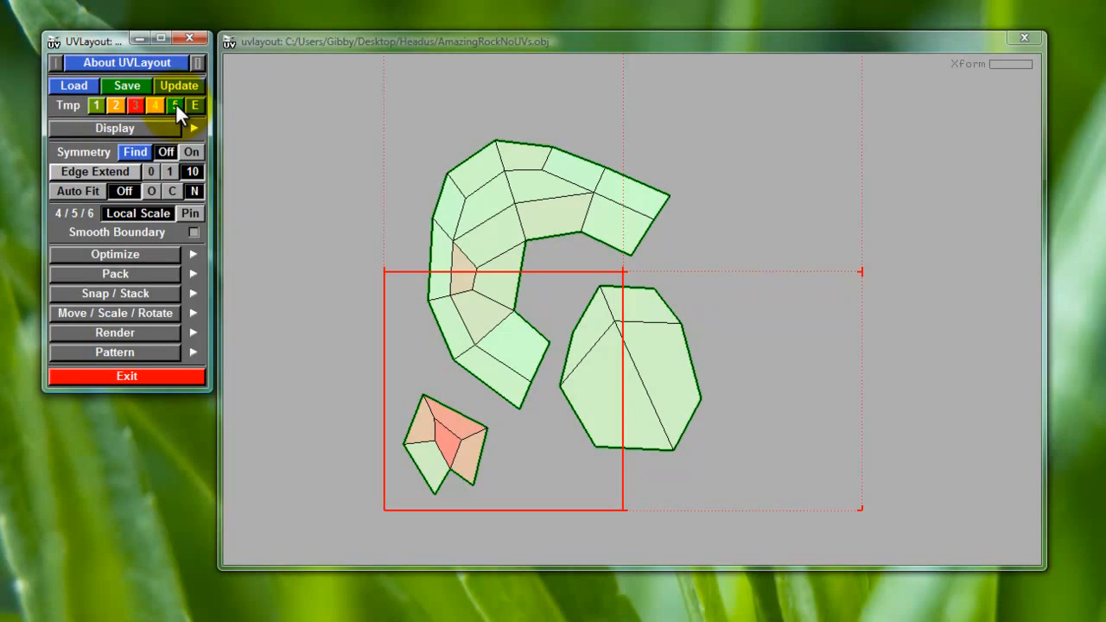
click(175, 105)
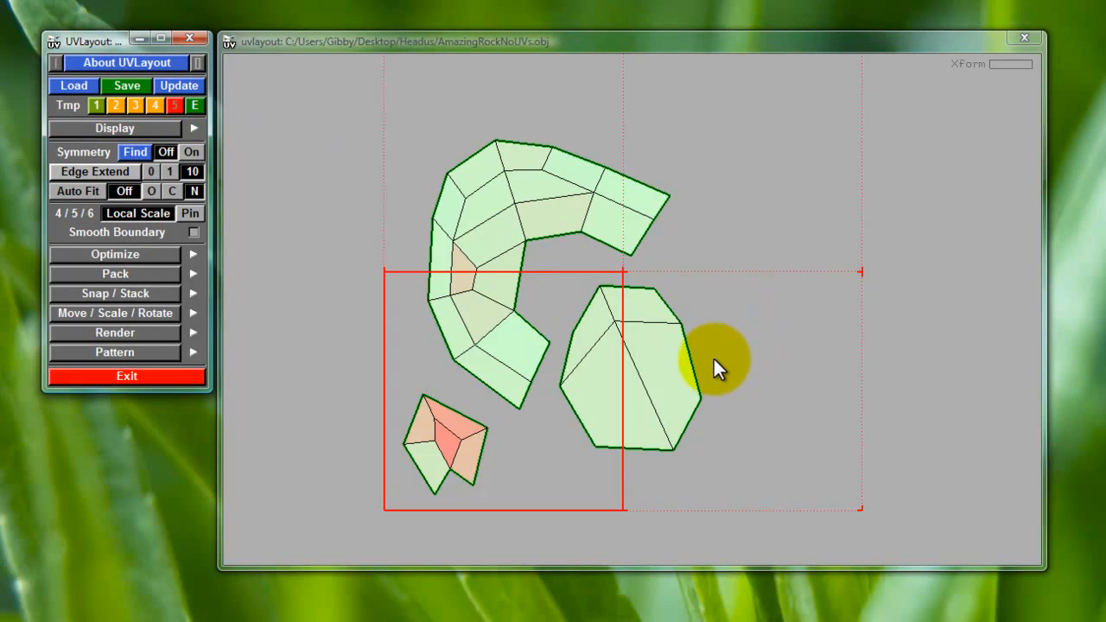
key(3)
key(u)
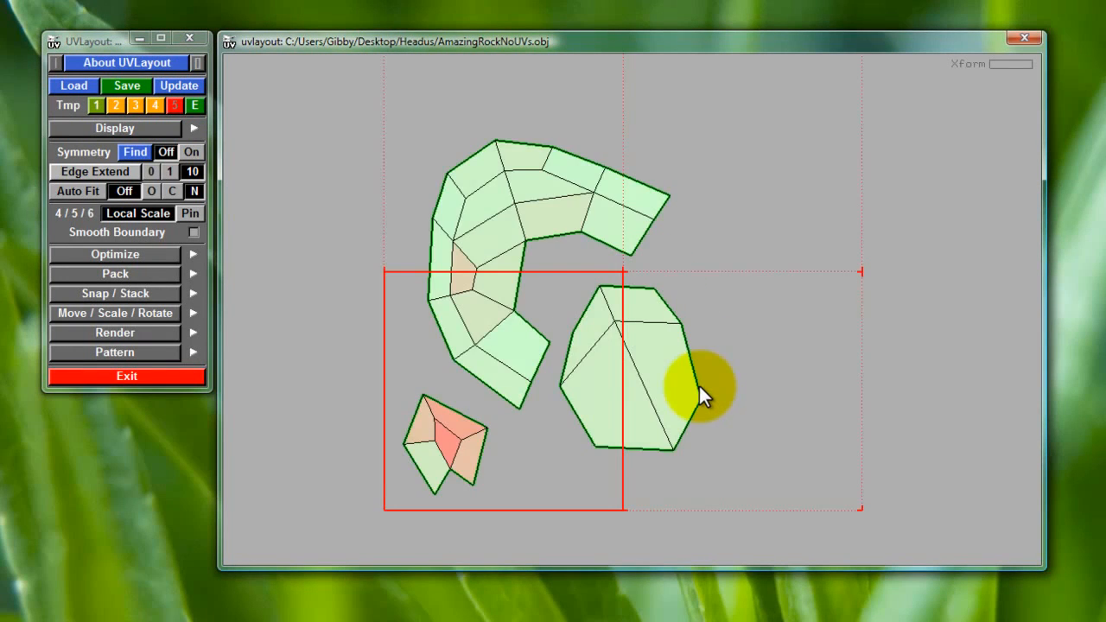
Start saving the finished layout and choose AmazingRockNoUVs.obj as the base for the file name
right_drag(763, 372, 750, 319)
middle_drag(750, 319, 712, 345)
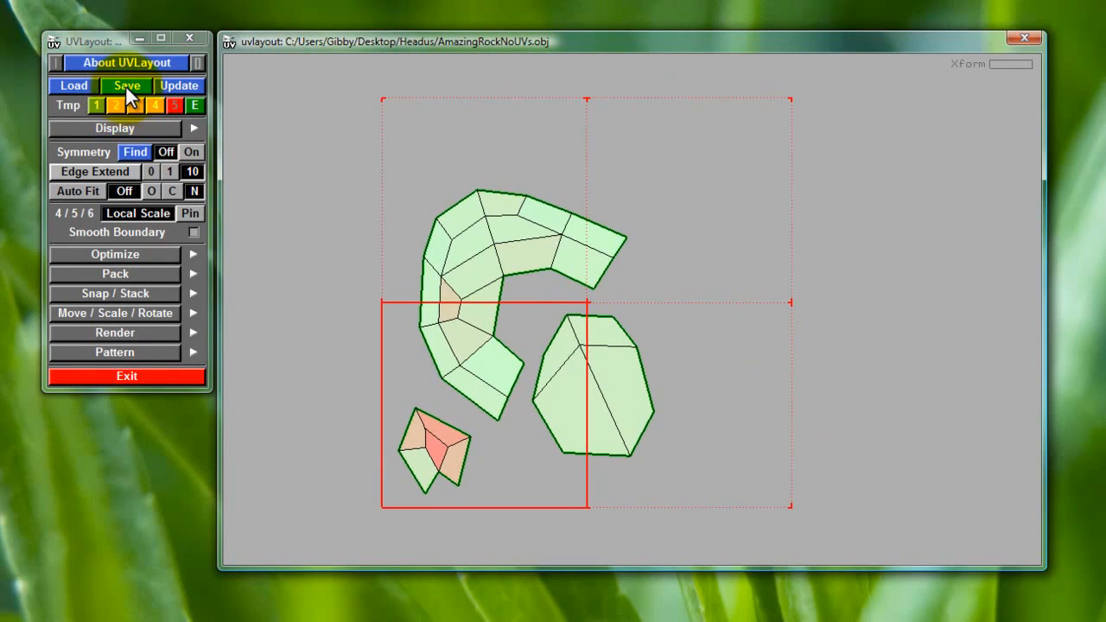
click(127, 86)
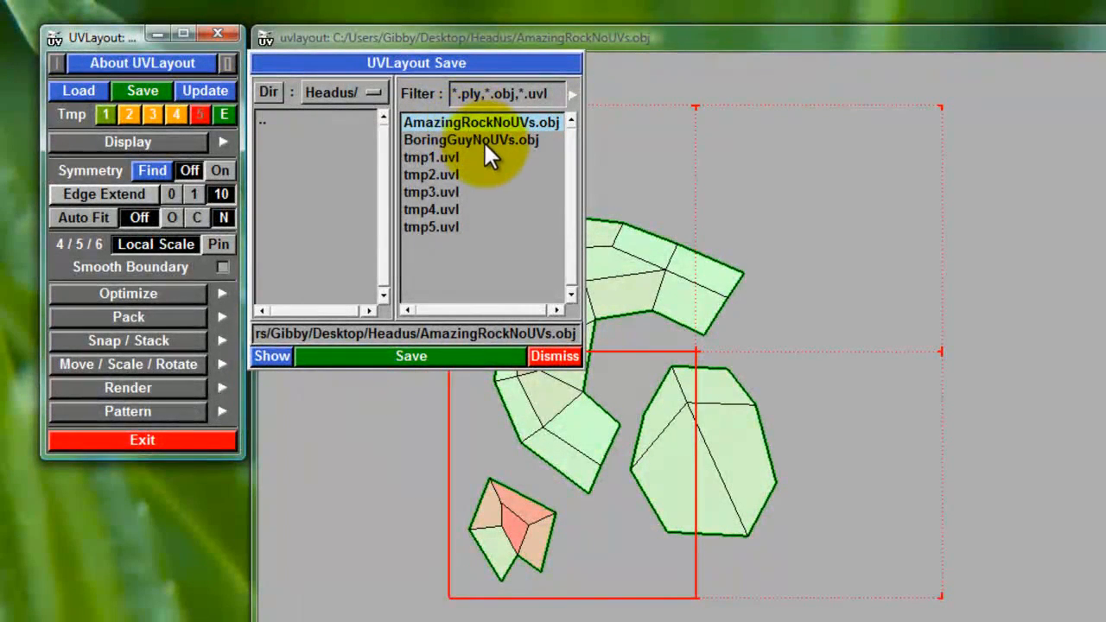
click(500, 138)
click(498, 125)
click(493, 137)
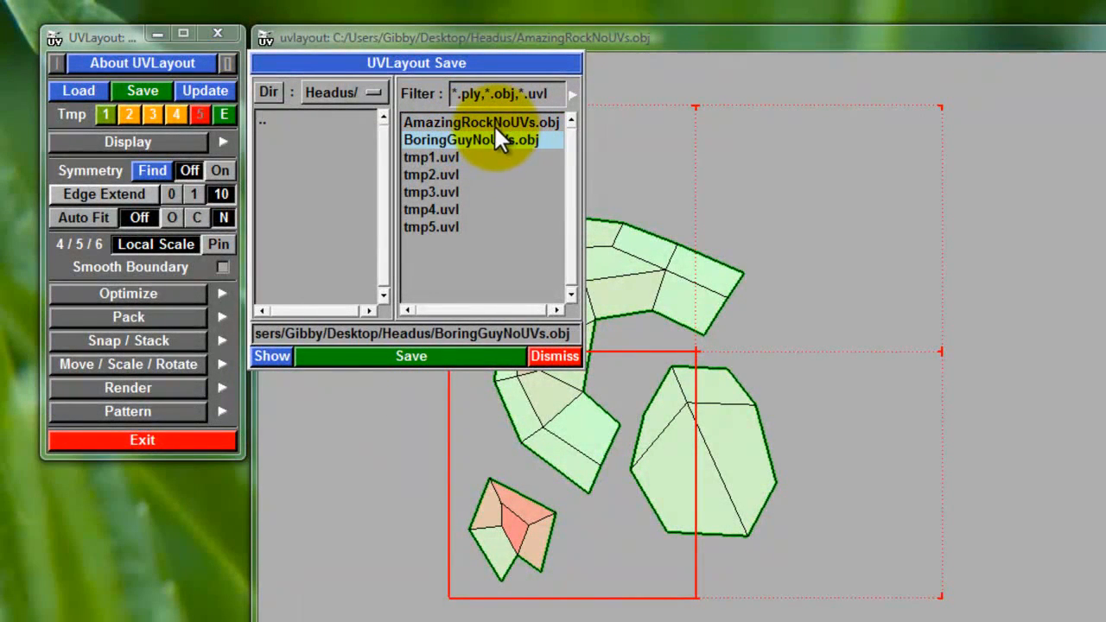
click(493, 123)
click(482, 139)
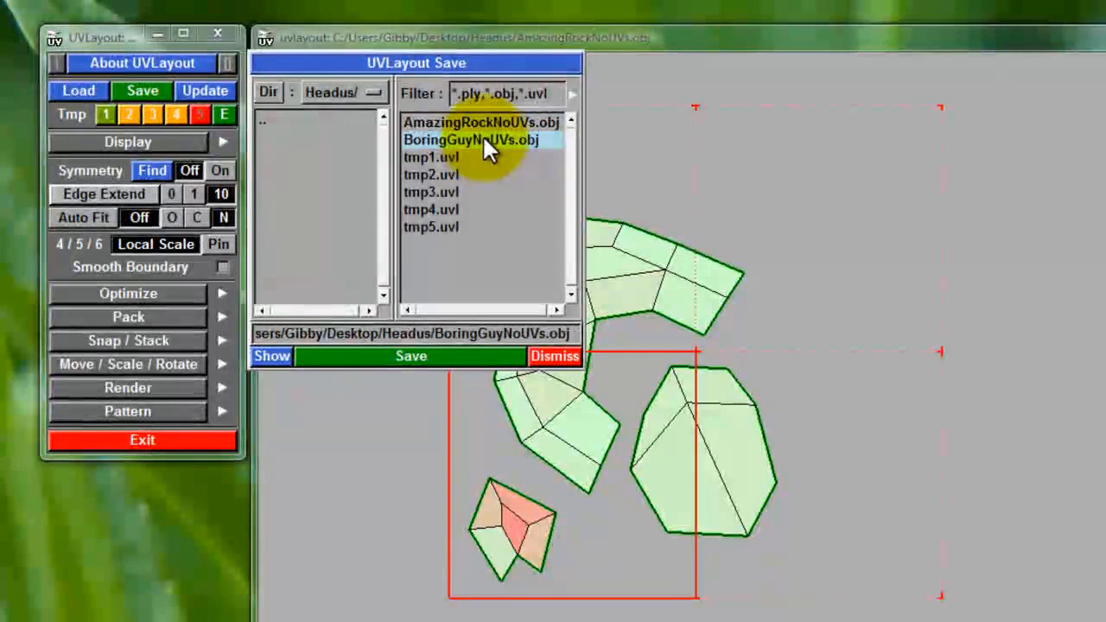
click(484, 123)
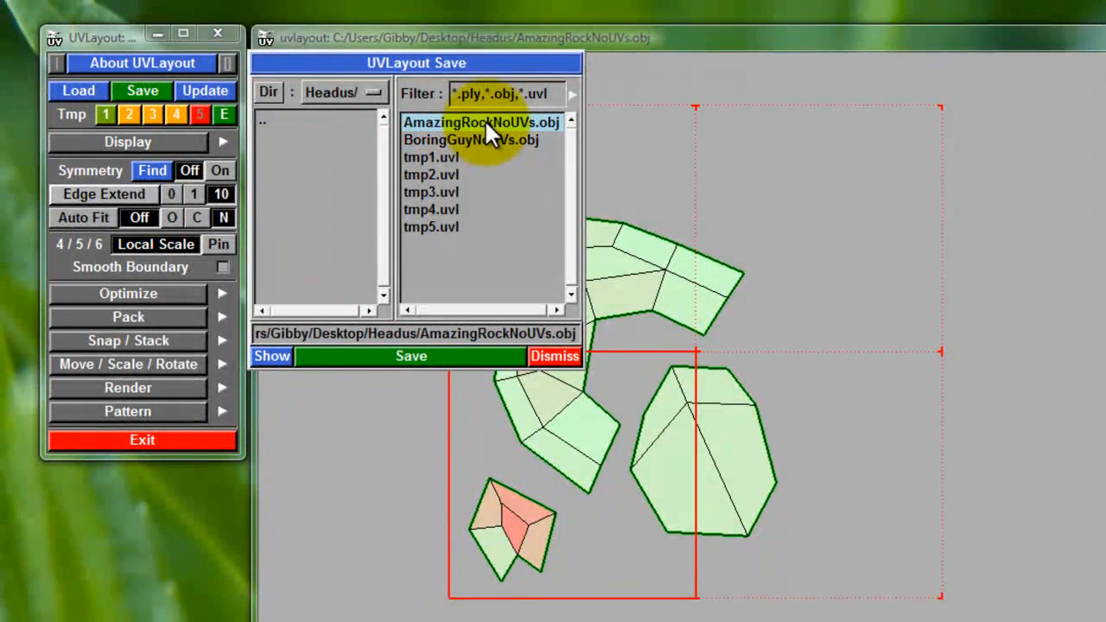
Change the file name to AmazingRockWithUVs.obj, save the mesh in the Headus folder, and dismiss the save dialog
click(544, 332)
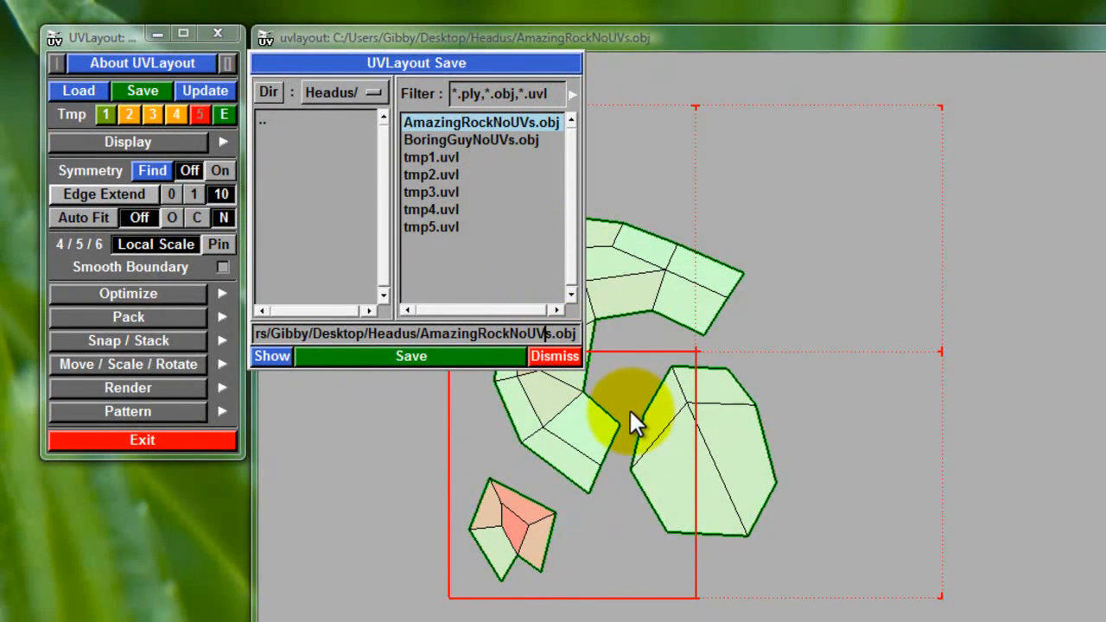
key(BackSpace)
key(BackSpace)
key(BackSpace)
key(BackSpace)
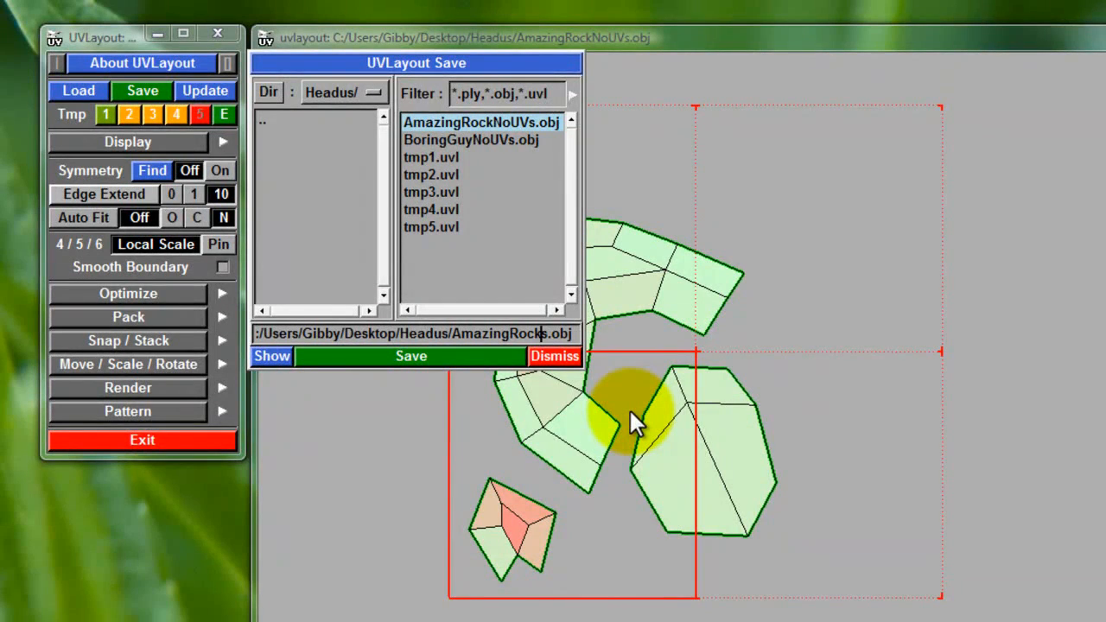
text(WithUV)
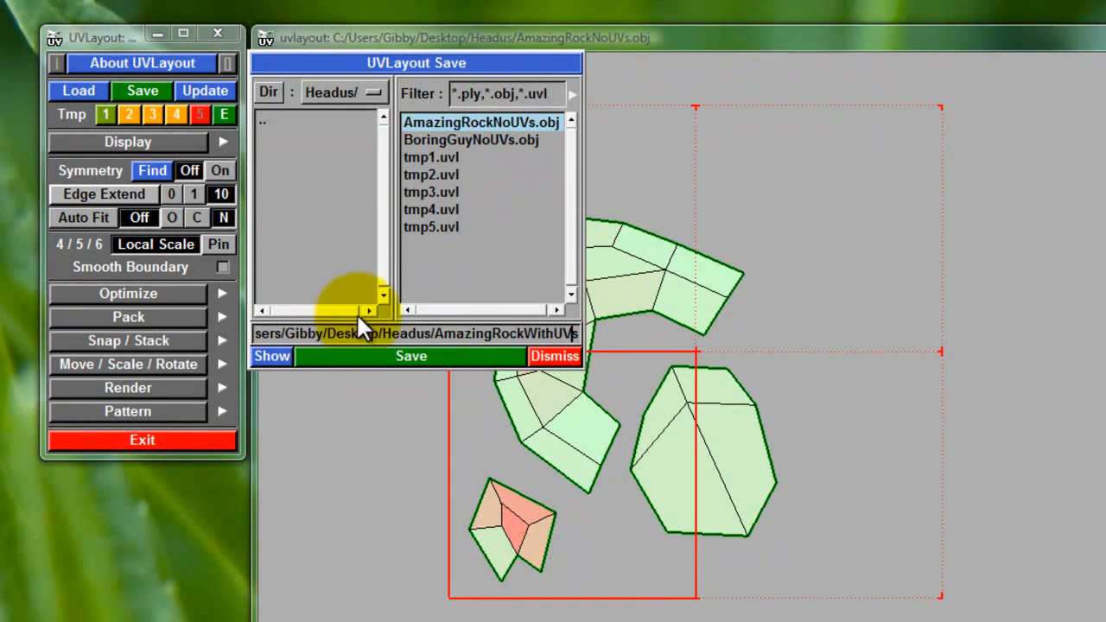
click(408, 358)
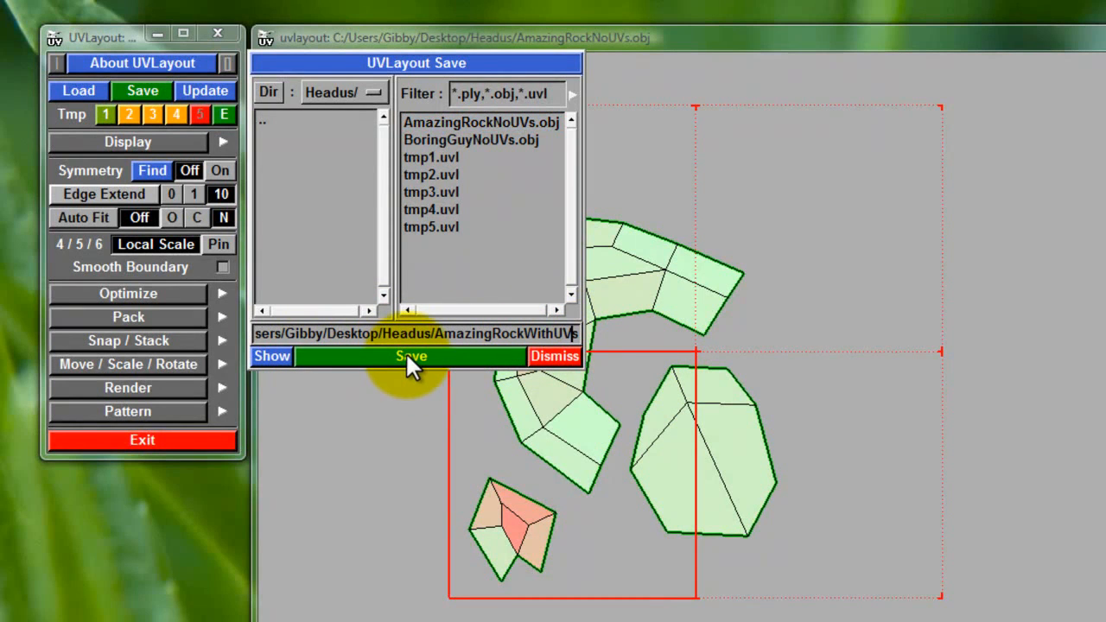
click(567, 356)
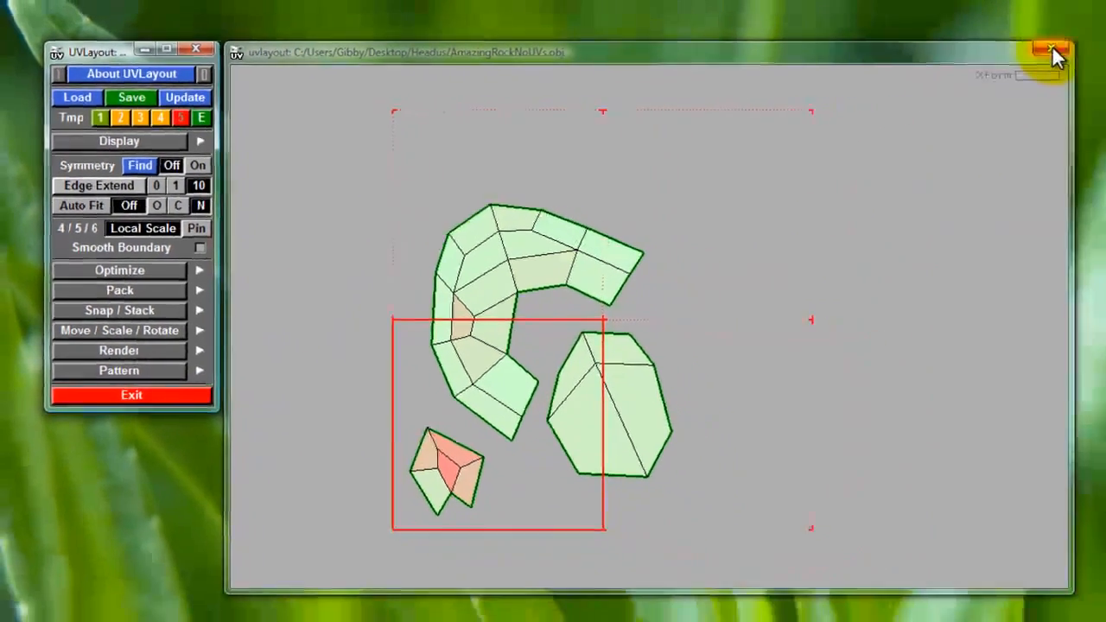
Close the UV view window and exit UVLayout, confirming the exit
click(1052, 52)
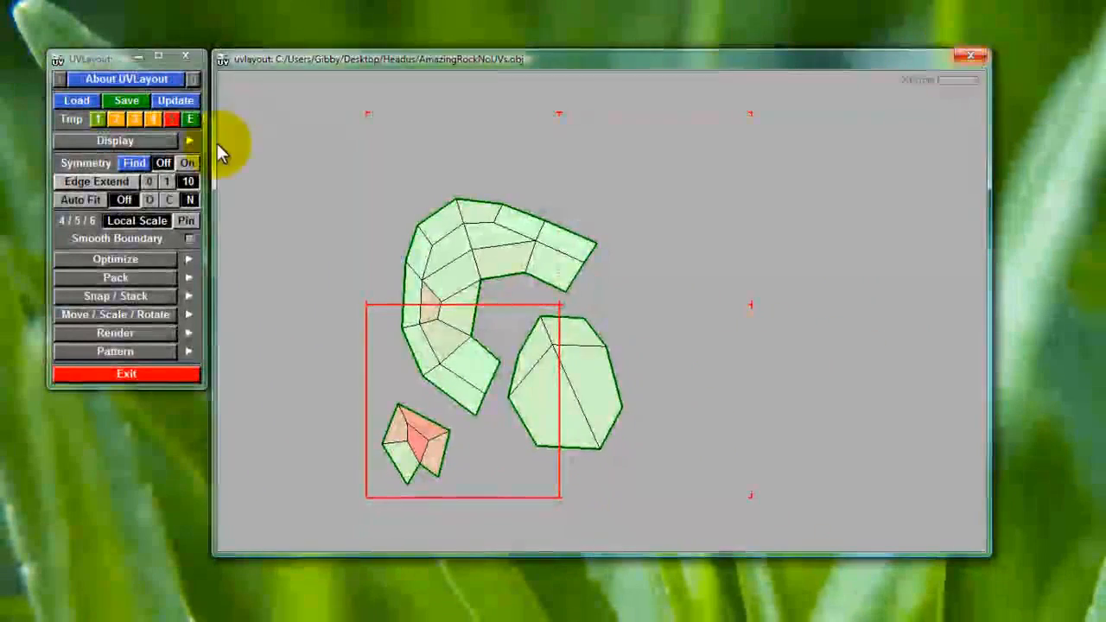
click(139, 373)
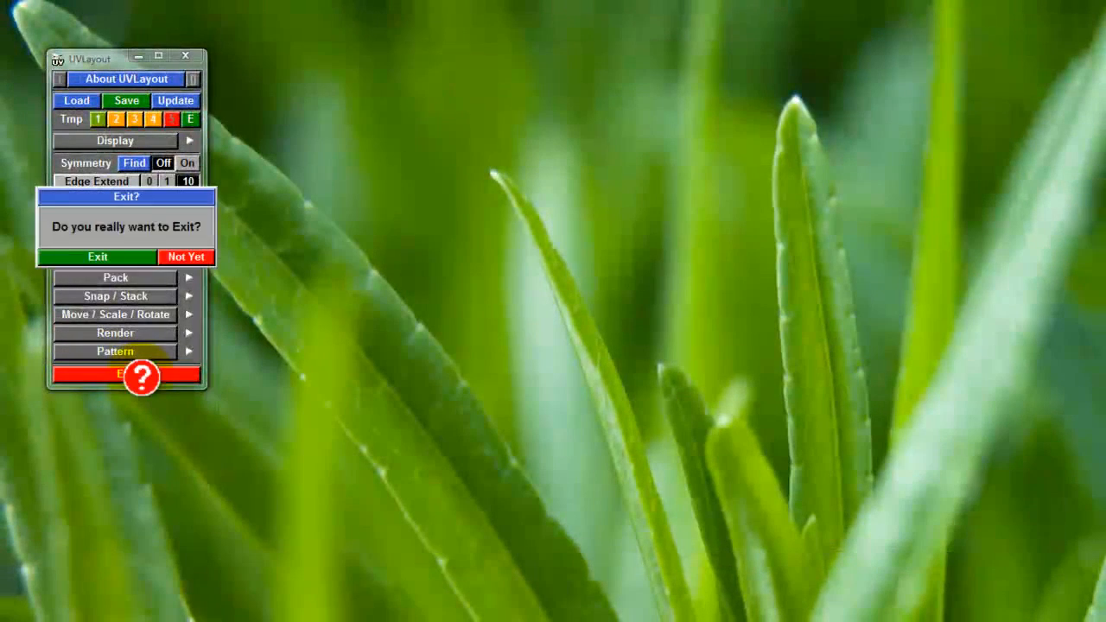
click(110, 256)
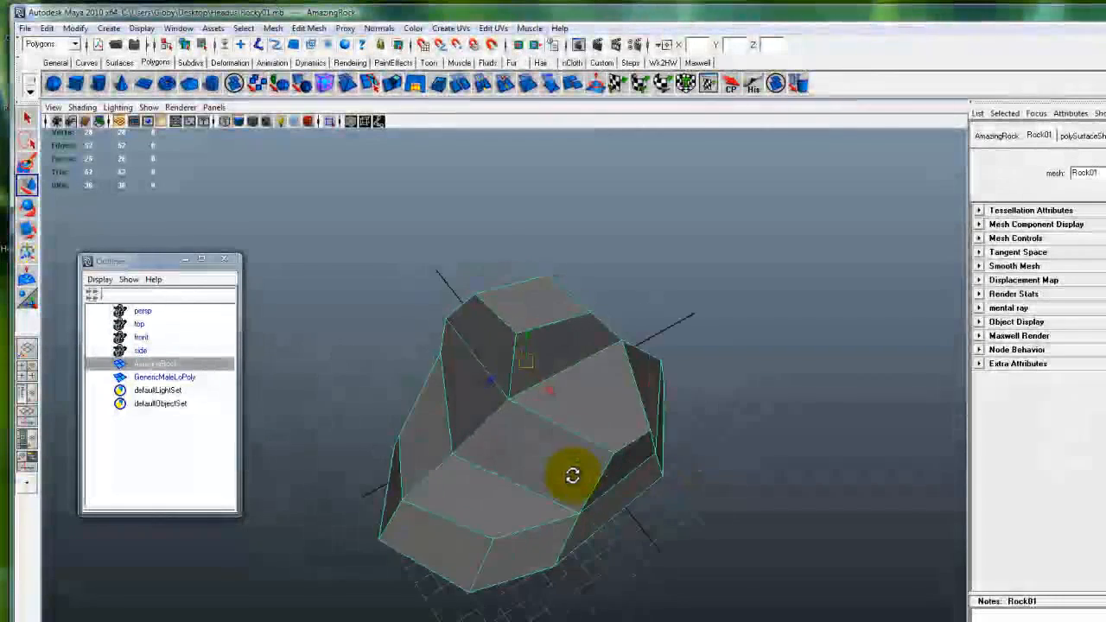
In Maya, check the original AmazingRock's UVs in the UV Texture Editor, close the editor, and hide the rock
click(707, 84)
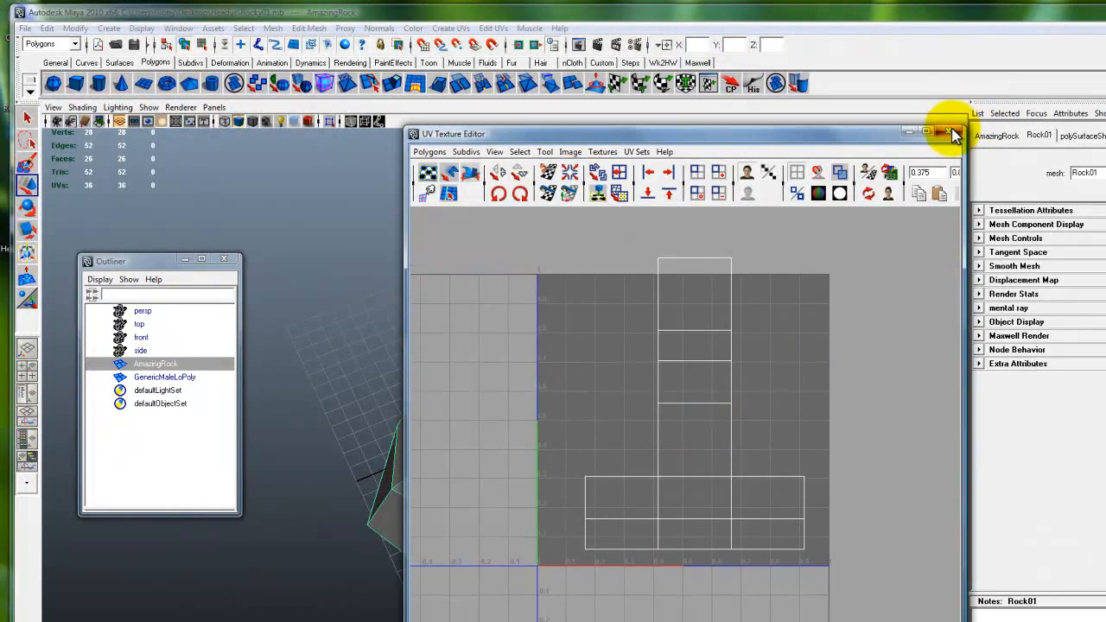
click(948, 131)
alt+drag(548, 412, 615, 370)
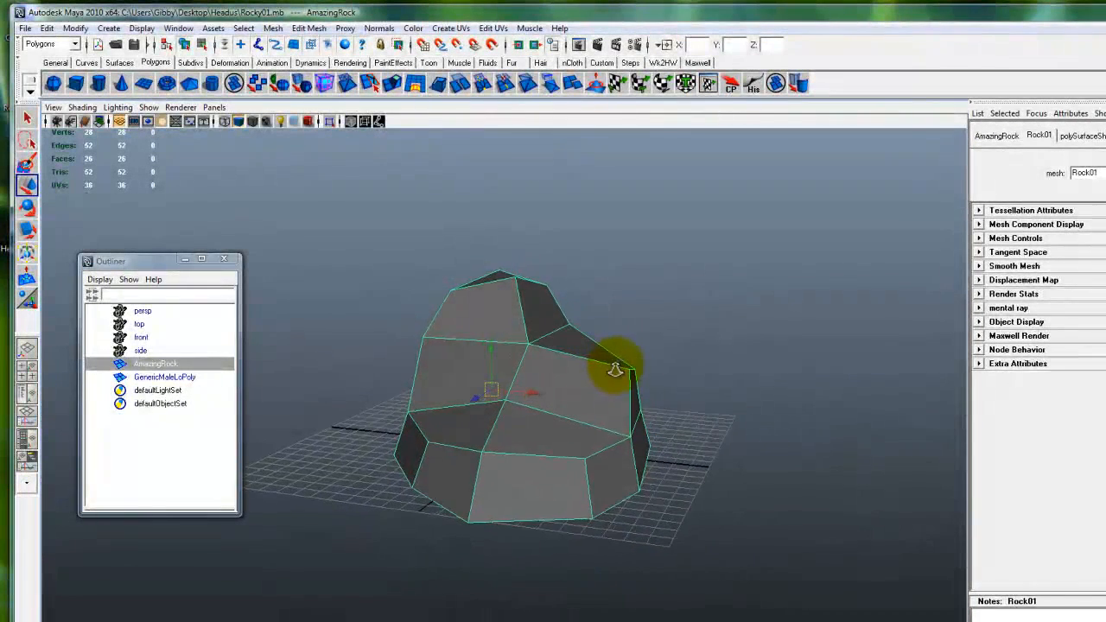
alt+right_drag(615, 370, 627, 451)
key(ctrl+h)
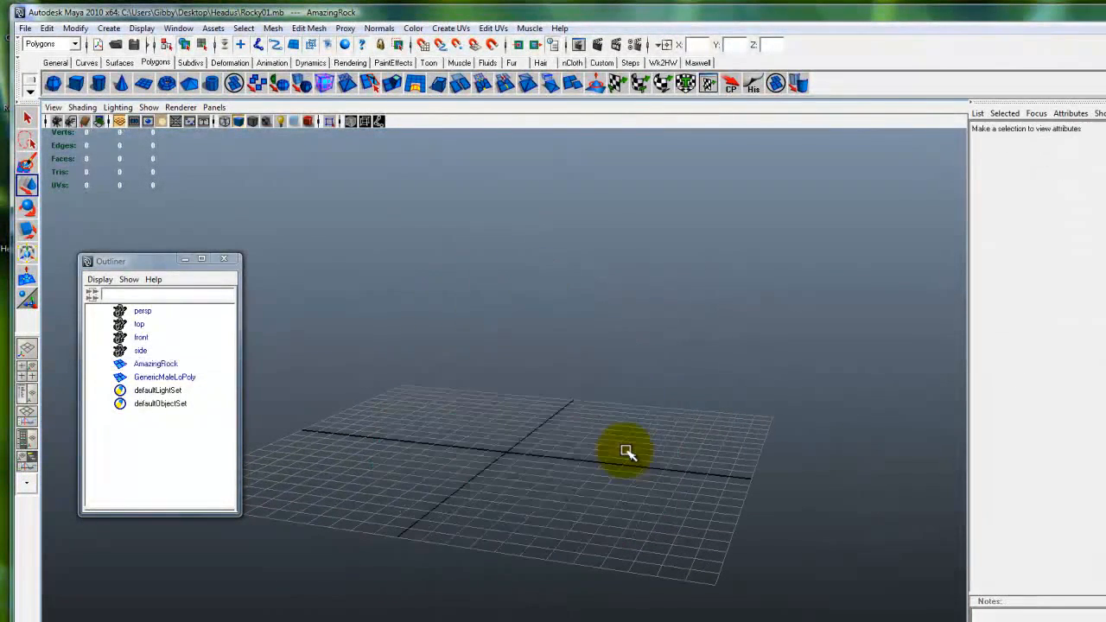
Import AmazingRockWithUVs.obj from the Headus folder into the Maya scene
click(26, 29)
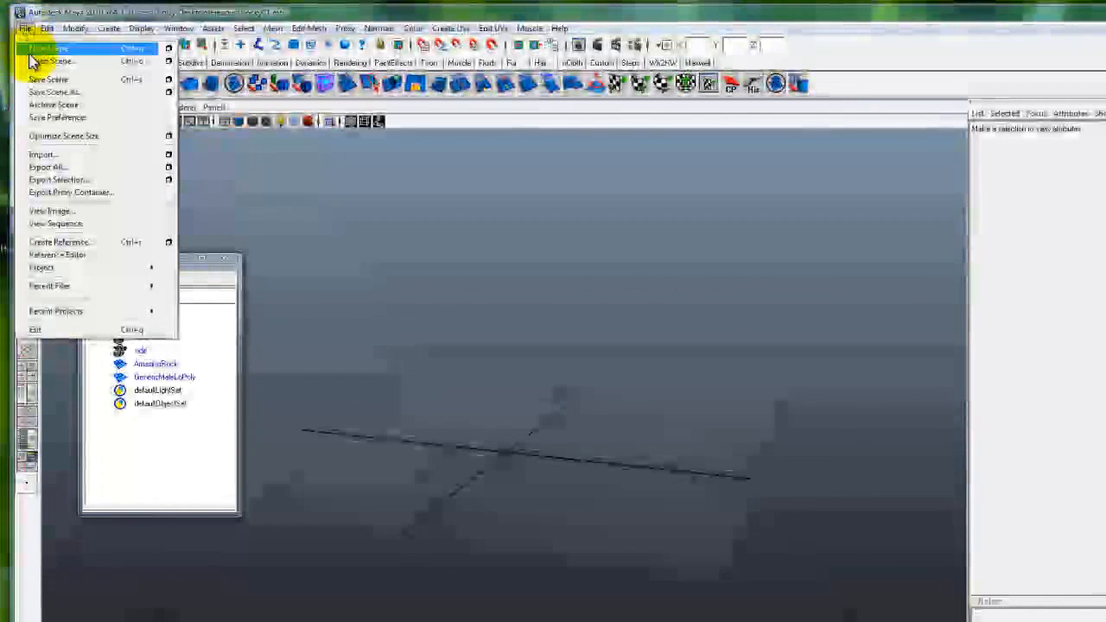
click(49, 148)
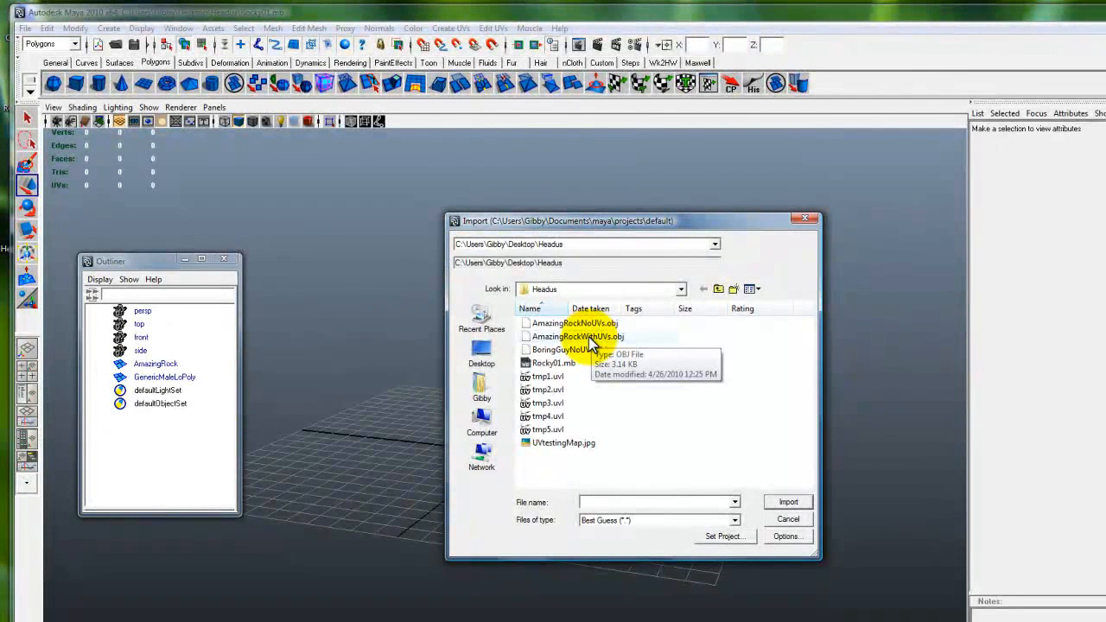
click(590, 338)
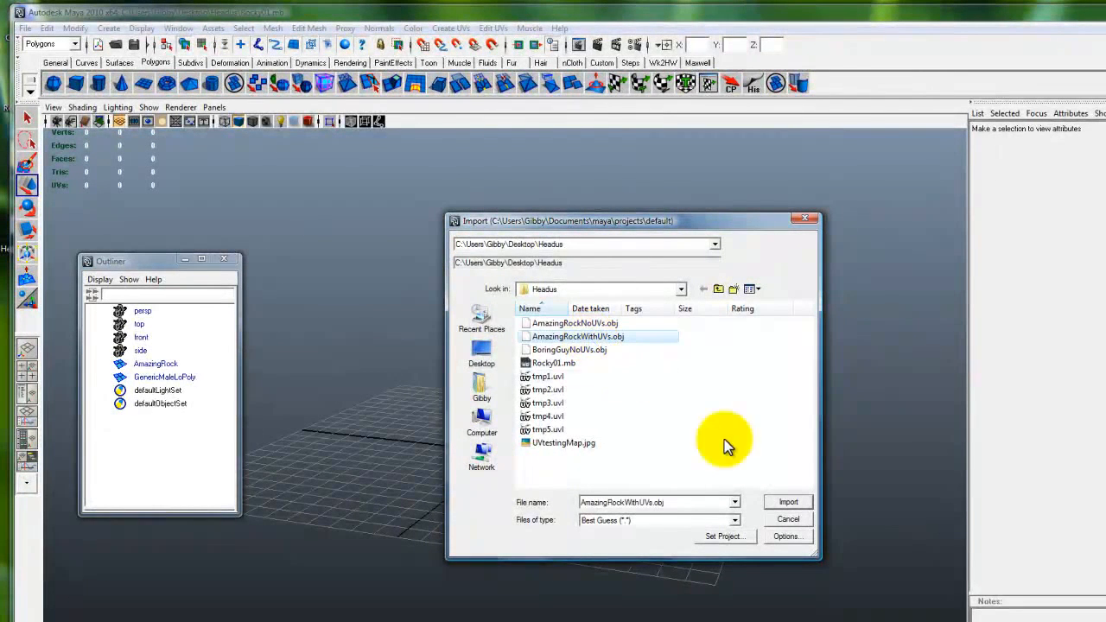
click(786, 503)
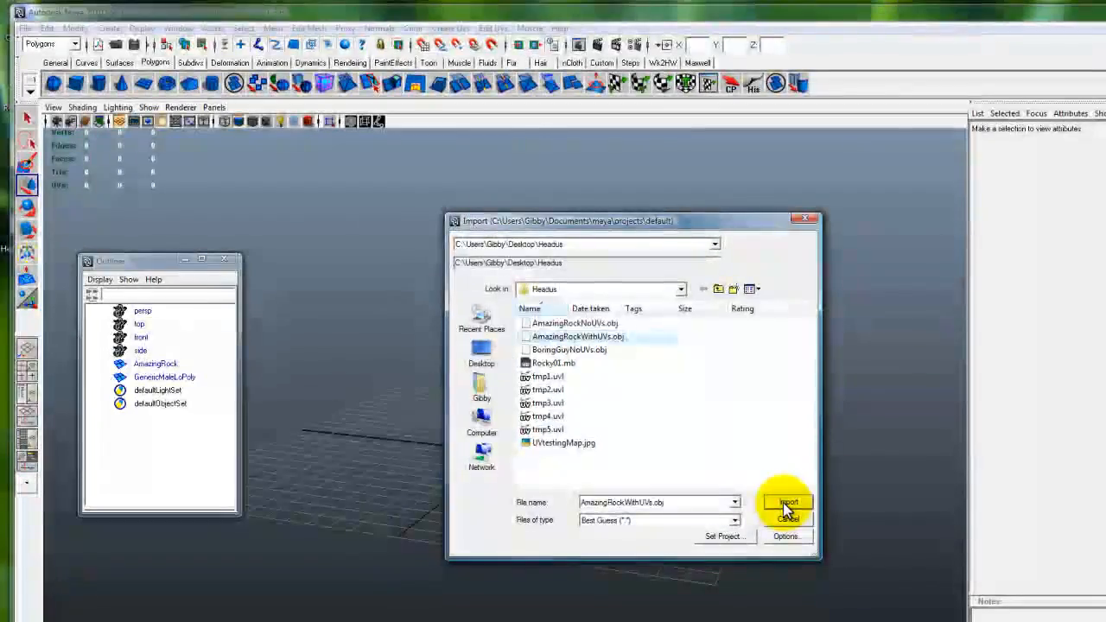
alt+drag(763, 476, 463, 367)
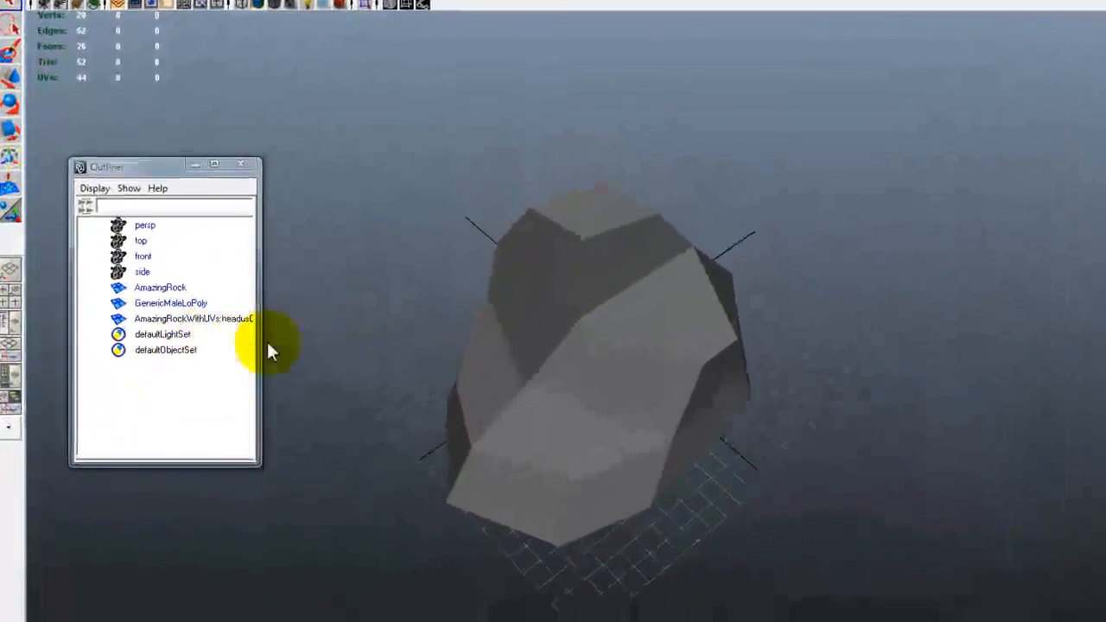
Widen the Outliner, select the imported AmazingRockWithUVs:headusOBJexport mesh, and minimise the Outliner
drag(241, 409, 325, 409)
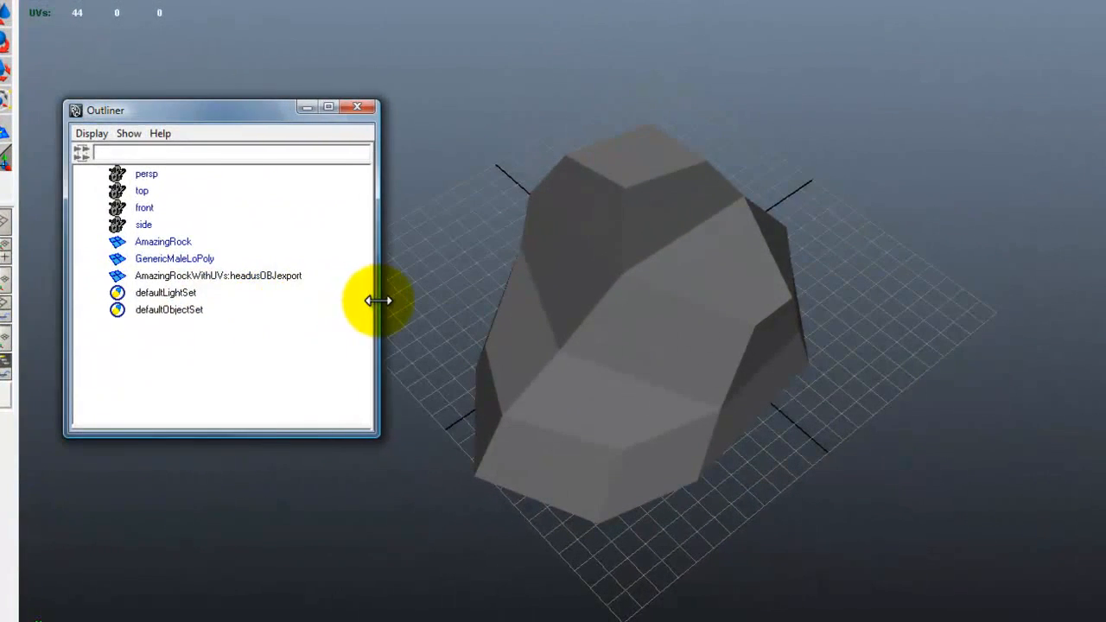
click(257, 276)
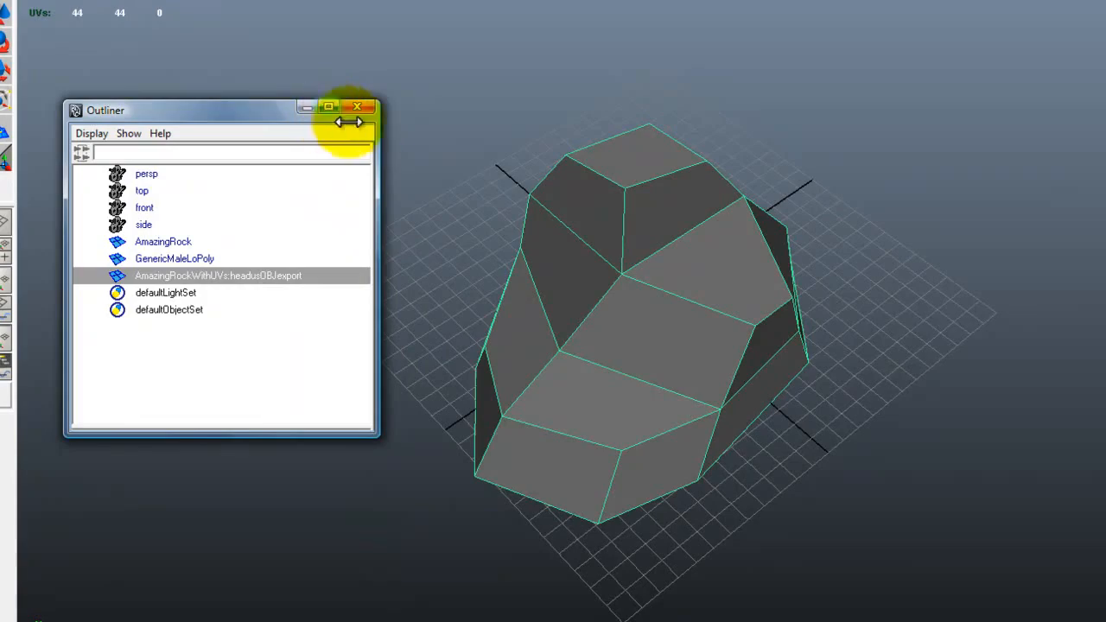
click(304, 107)
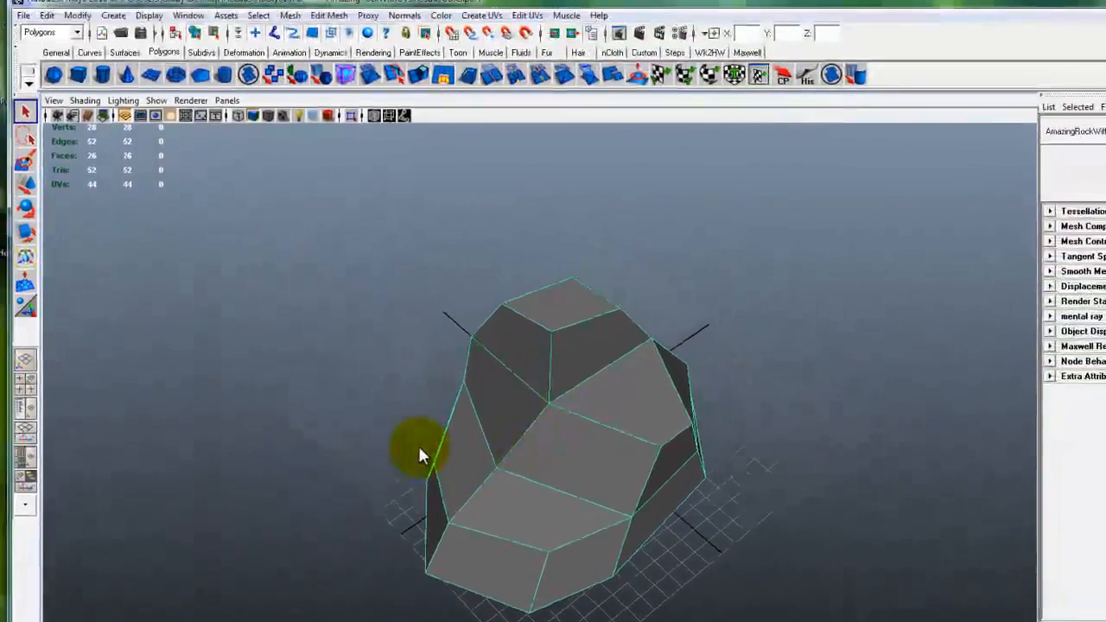
Open the UV Texture Editor for the imported rock and frame all three of its UV shells
alt+drag(419, 456, 575, 409)
alt+drag(781, 172, 748, 44)
click(757, 74)
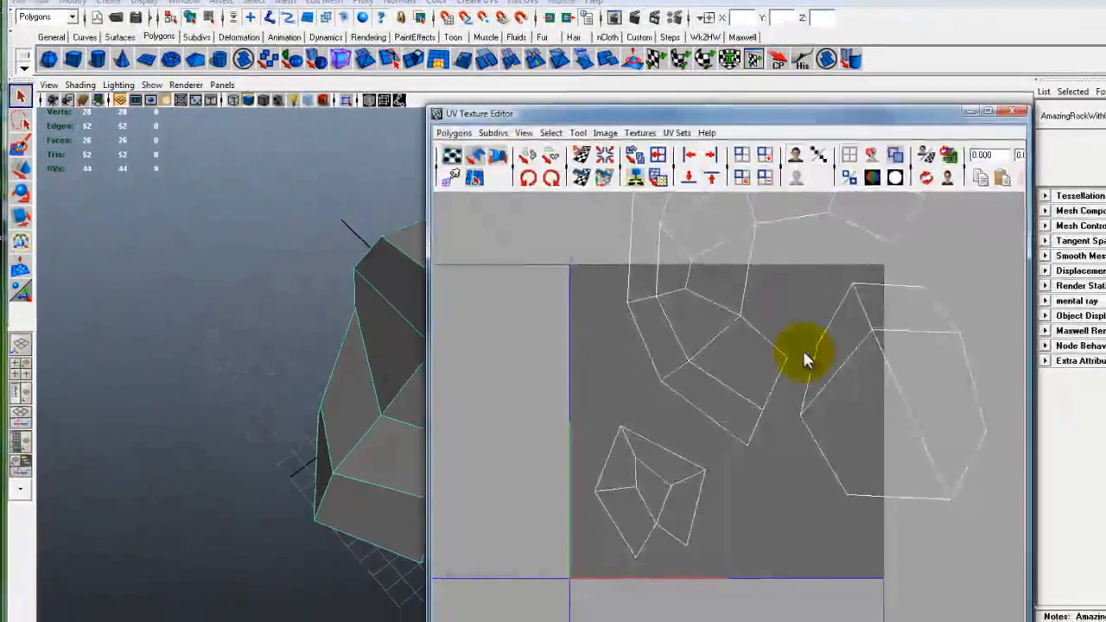
scroll(838, 384, down, 4)
alt+middle_drag(819, 367, 775, 403)
scroll(765, 328, down, 1)
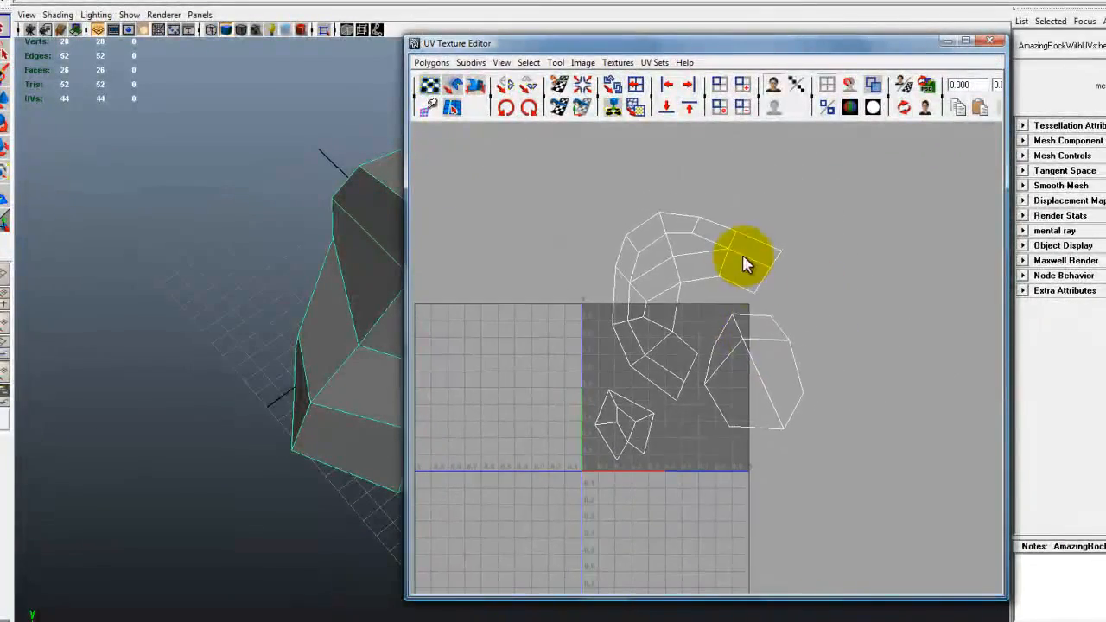
Select all the rock's UVs, scale them down together, and move them inside the 0–1 texture square, then deselect them
click(335, 206)
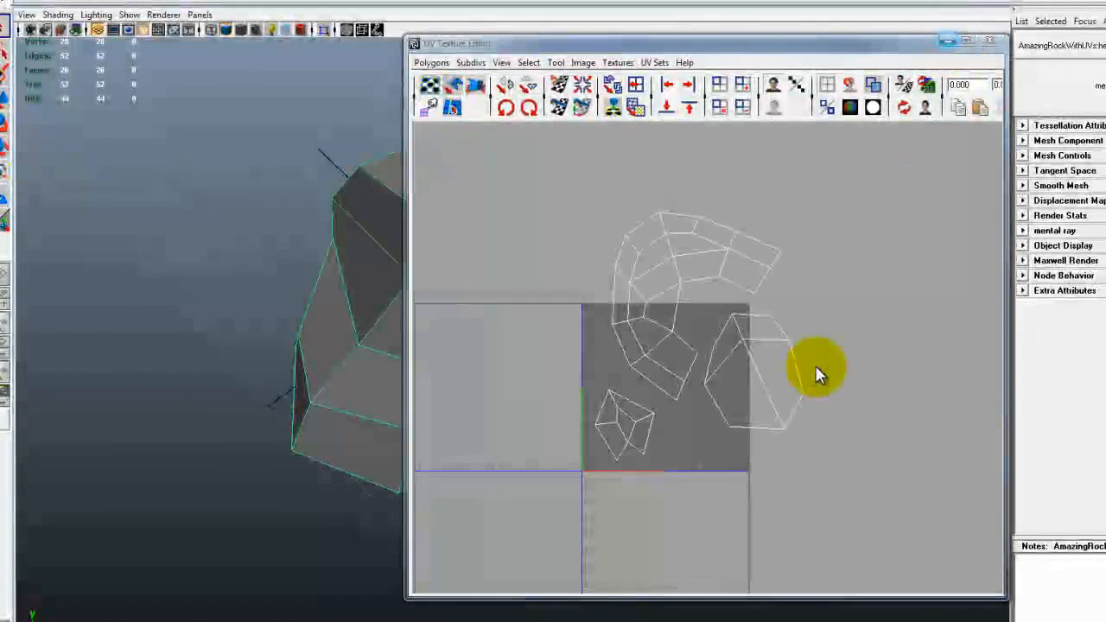
right_drag(864, 365, 889, 360)
drag(894, 192, 562, 540)
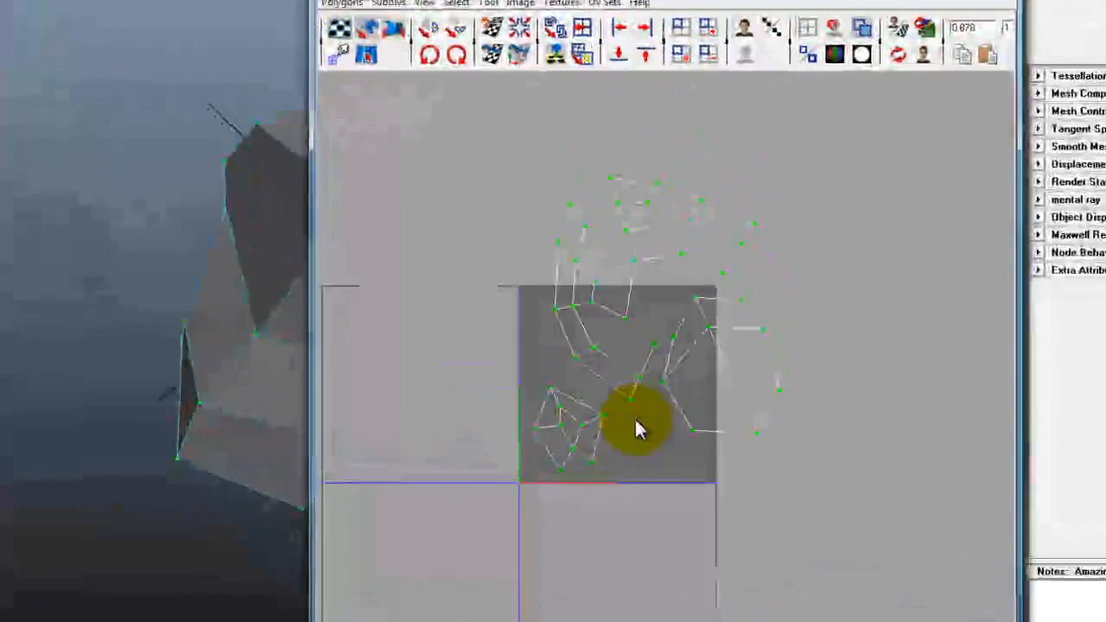
key(r)
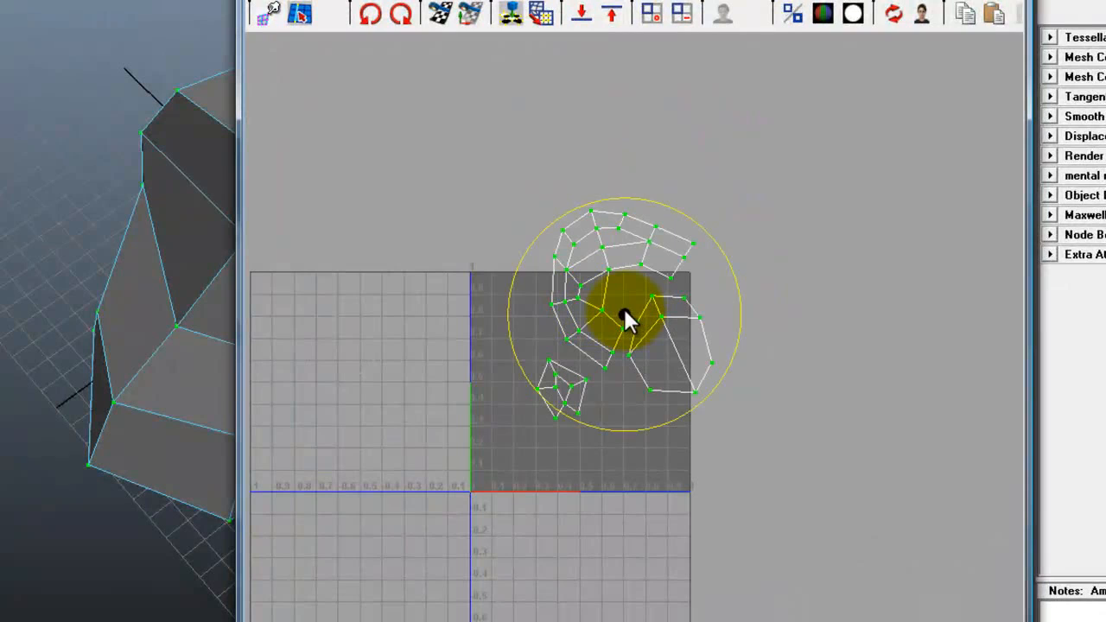
key(w)
drag(625, 312, 580, 375)
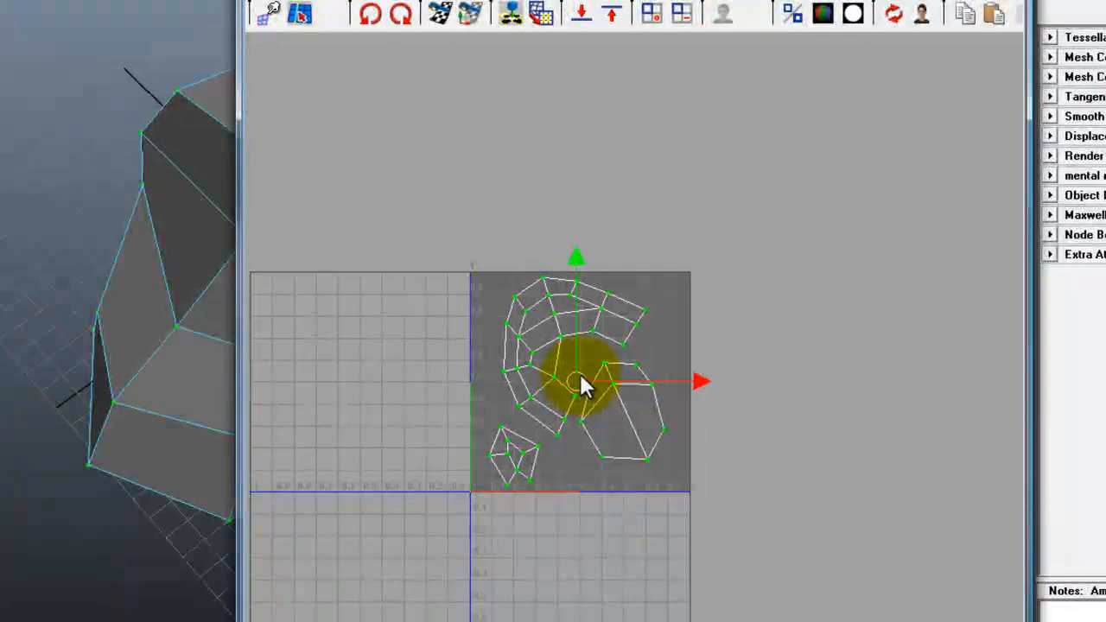
click(783, 317)
scroll(779, 325, up, 4)
alt+middle_drag(727, 367, 754, 289)
scroll(760, 429, up, 3)
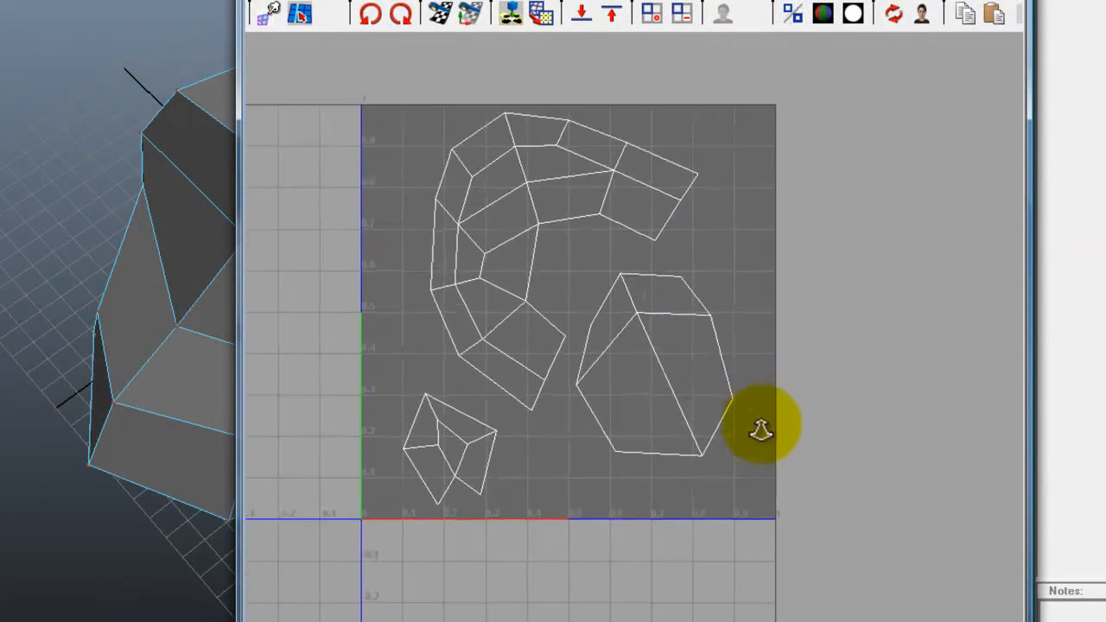
alt+middle_drag(765, 423, 799, 454)
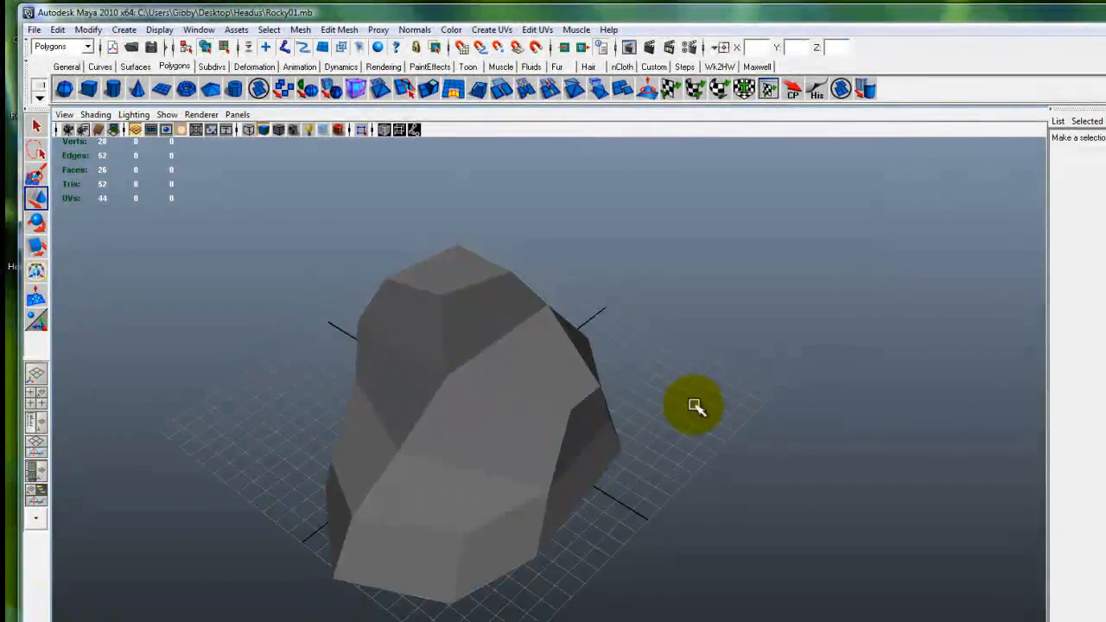
Inspect the imported rock from several angles and recheck its UV shells in the UV Texture Editor
alt+drag(696, 406, 620, 339)
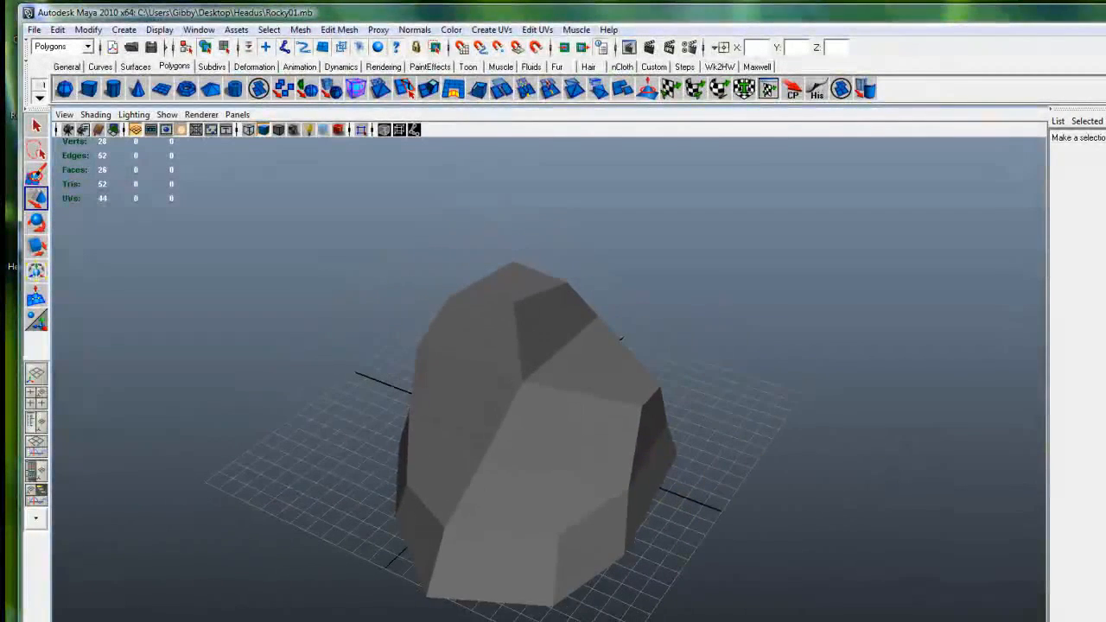
click(768, 90)
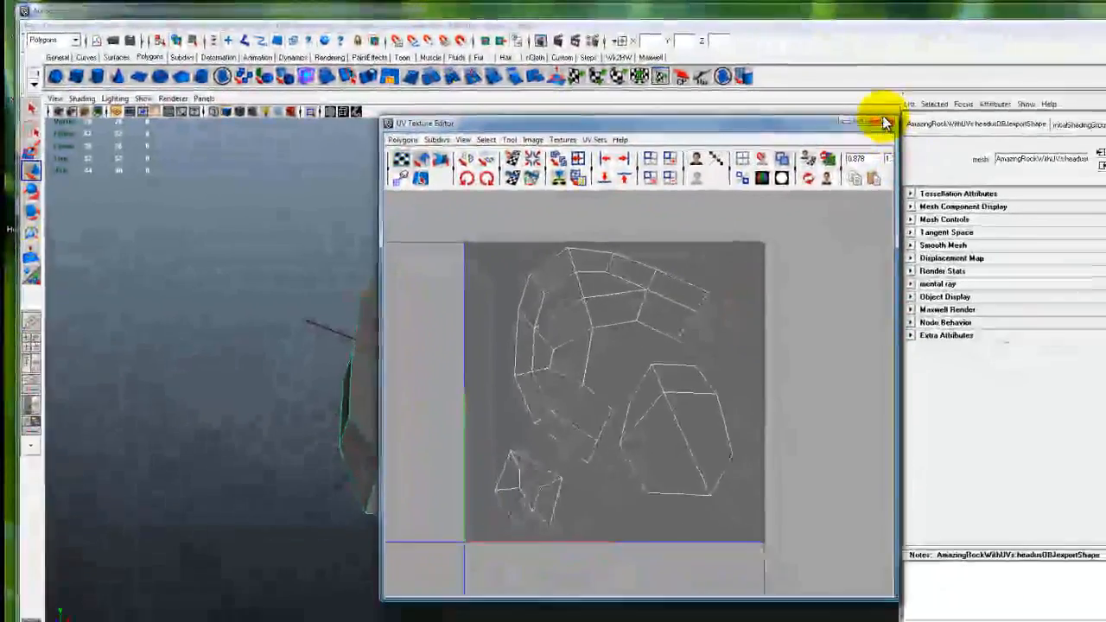
click(883, 122)
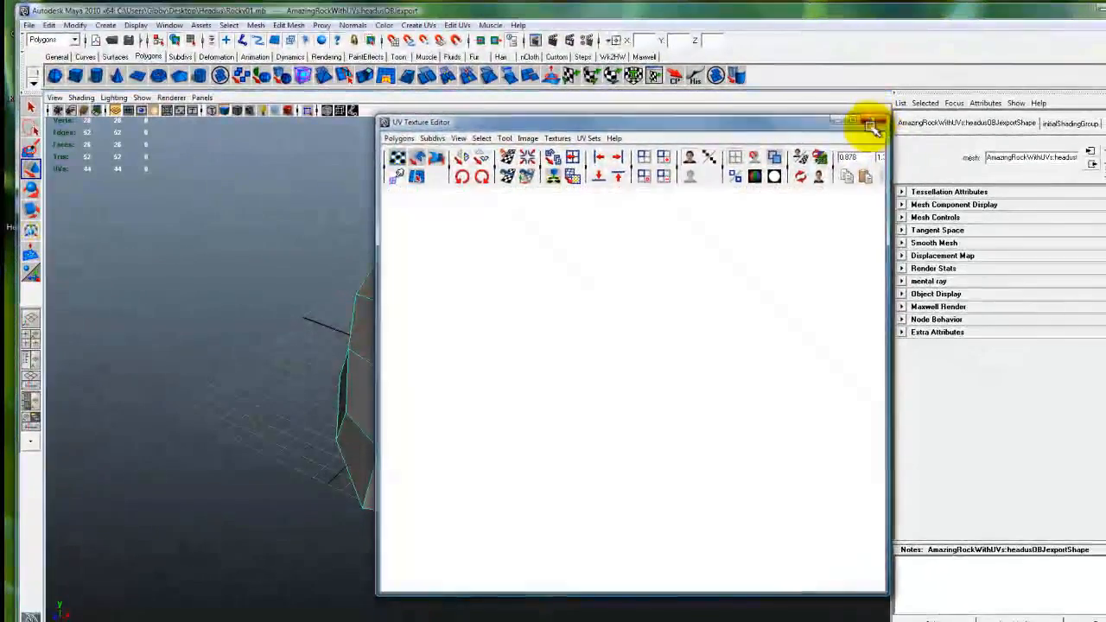
click(590, 363)
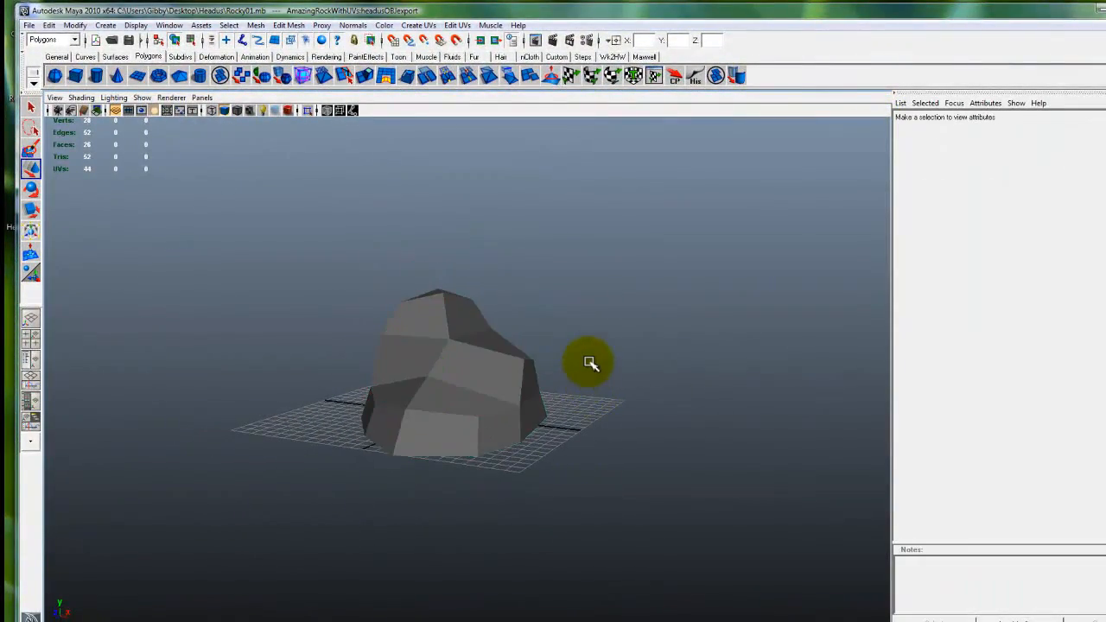
mouse_move(472, 481)
alt+mouse_down()
mouse_move(314, 513)
mouse_move(543, 464)
mouse_move(452, 491)
alt+mouse_up()
alt+middle_drag(560, 466, 530, 463)
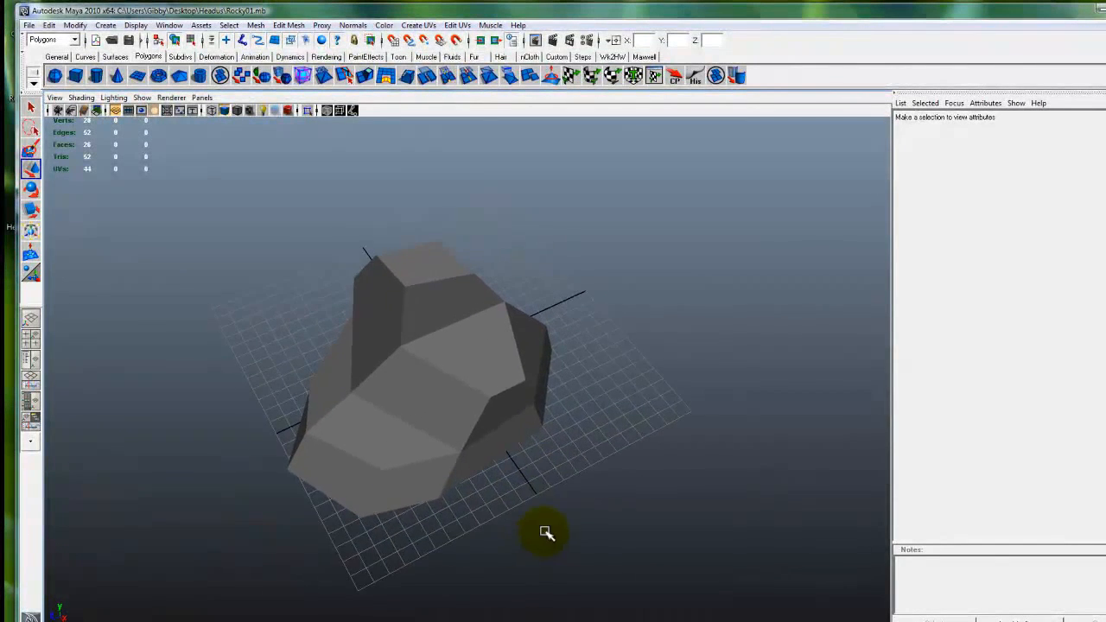
alt+drag(546, 533, 584, 523)
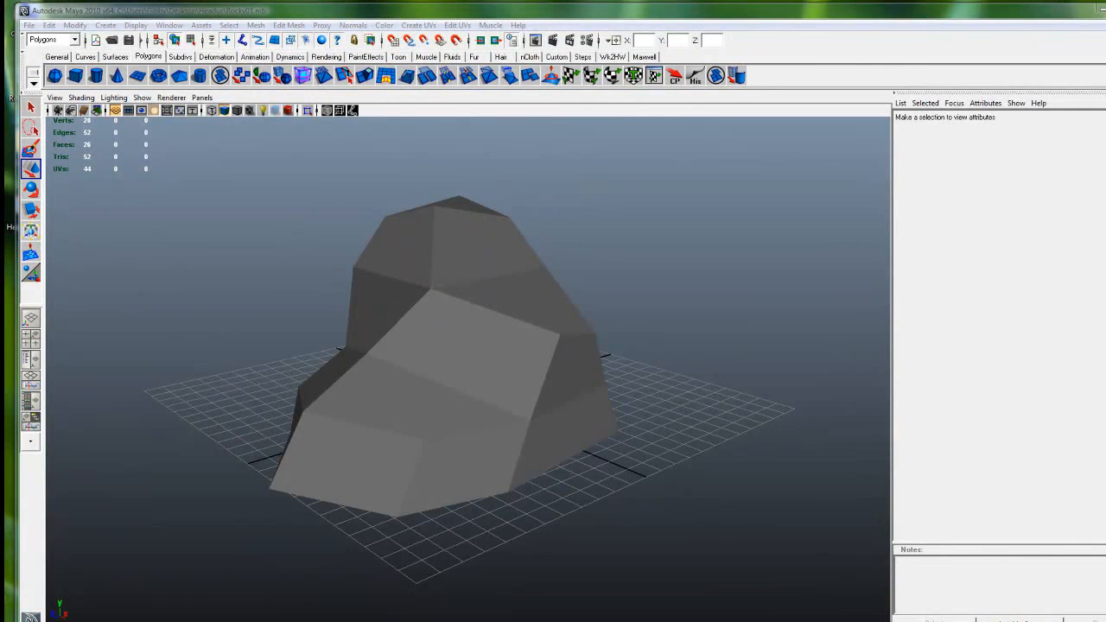
alt+drag(716, 472, 570, 477)
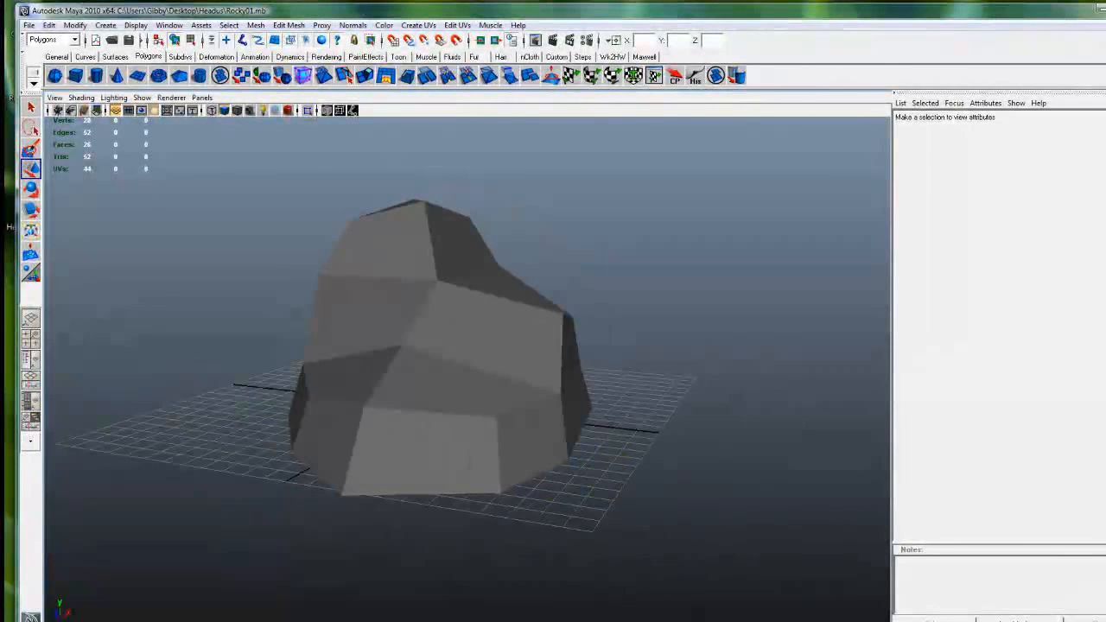